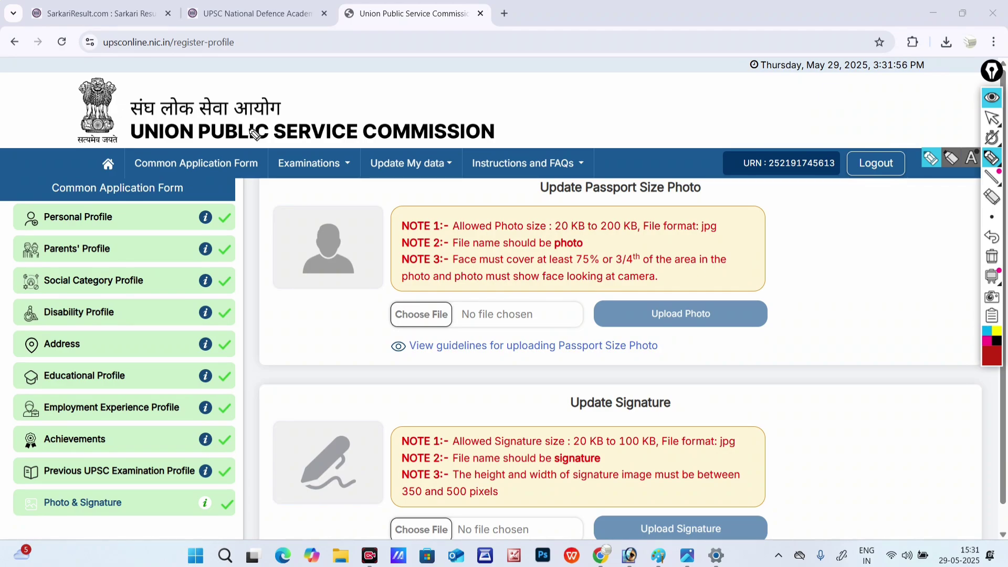
Annotate the photo and signature upload notes with red check marks and a circled, underlined "5Rs", and clear the annotations.
drag(784, 240, 806, 236)
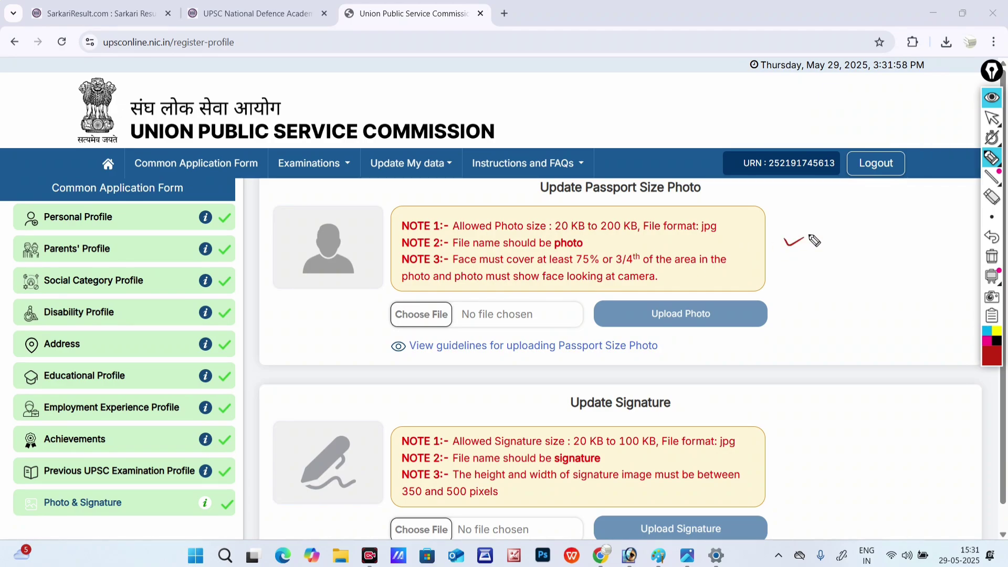
drag(744, 426, 786, 410)
mouse_move(840, 213)
mouse_down()
mouse_move(822, 243)
mouse_move(838, 225)
mouse_move(869, 231)
mouse_move(853, 241)
mouse_move(881, 215)
mouse_up()
drag(778, 449, 806, 442)
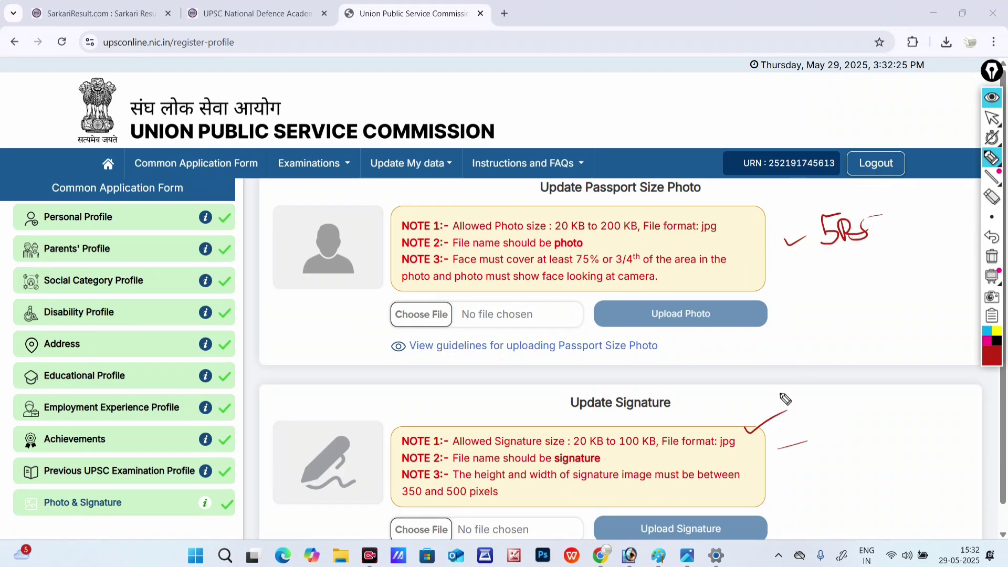
drag(787, 277, 763, 298)
mouse_move(787, 443)
mouse_down()
mouse_move(794, 450)
mouse_move(822, 433)
mouse_up()
mouse_move(831, 263)
mouse_down()
mouse_move(819, 206)
mouse_move(830, 269)
mouse_up()
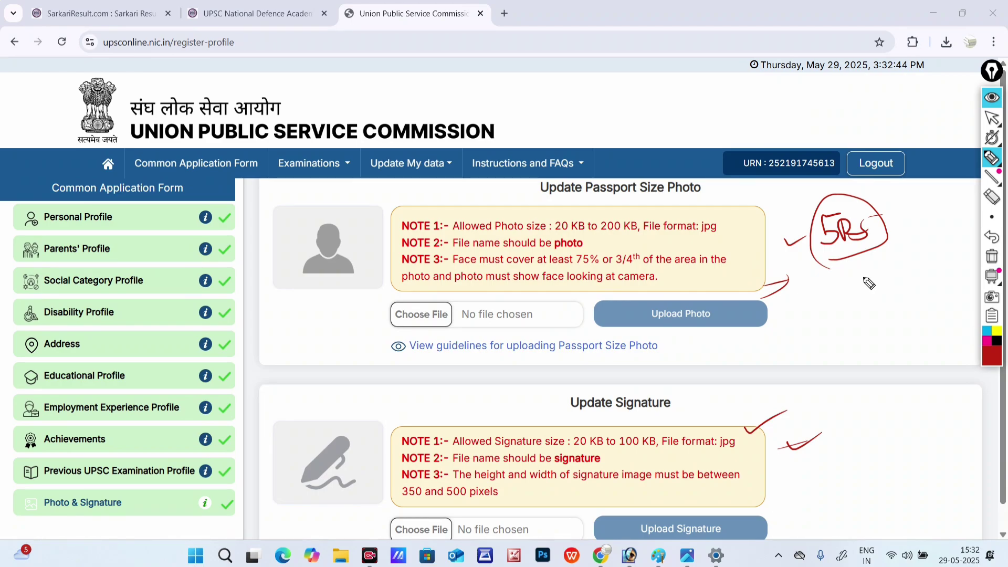
drag(821, 260, 886, 253)
drag(767, 272, 789, 268)
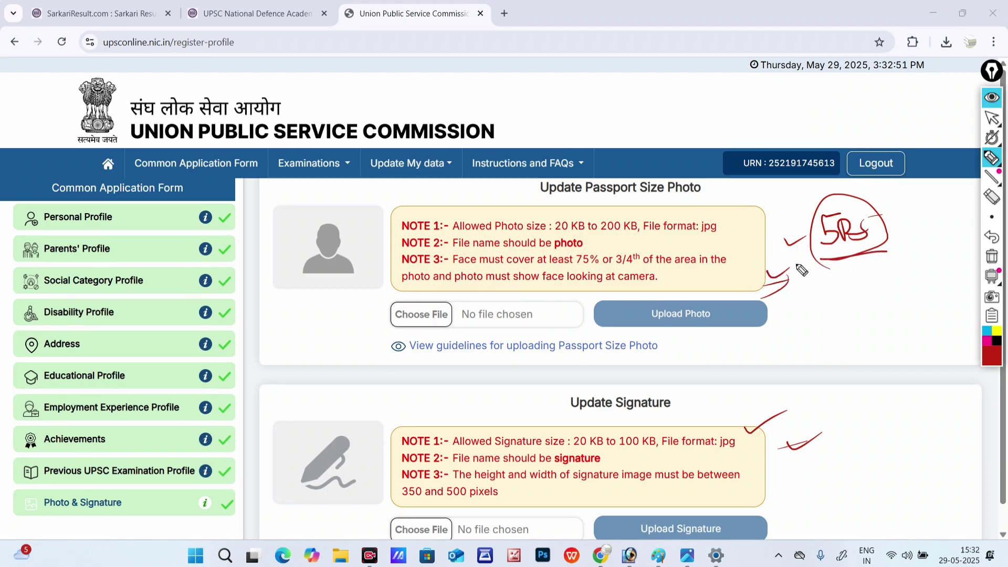
click(991, 256)
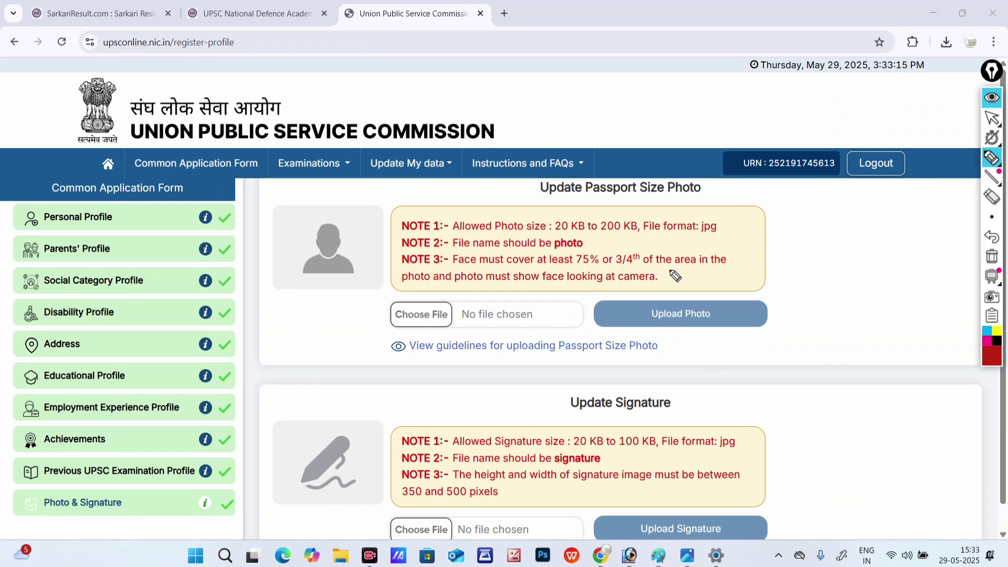
Write "White" beside the photo upload notes in red pen, circle it, and add pointer strokes toward the notes.
mouse_move(807, 261)
mouse_down()
mouse_move(799, 258)
mouse_move(822, 261)
mouse_up()
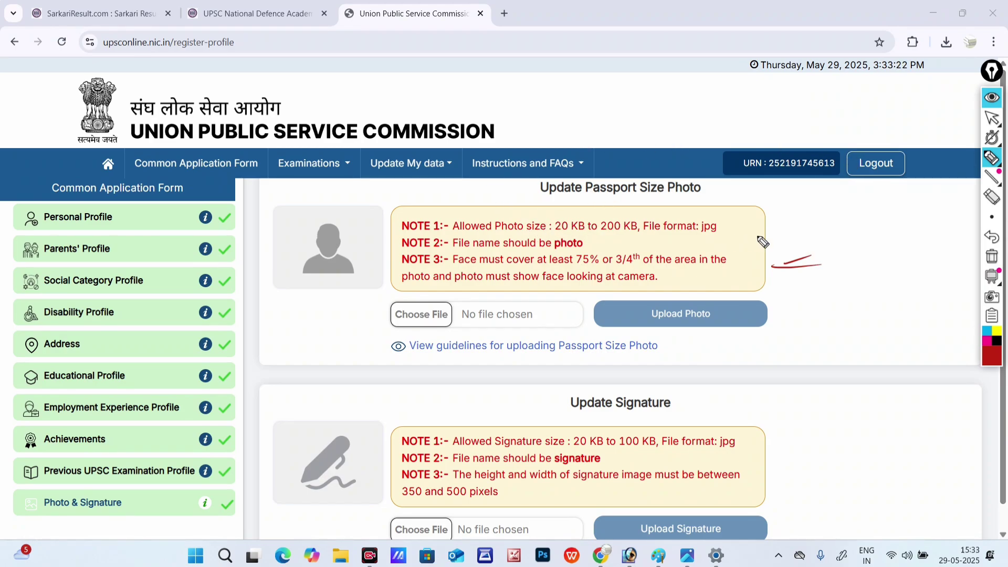
mouse_move(764, 230)
mouse_down()
mouse_move(825, 231)
mouse_move(830, 214)
mouse_move(848, 223)
mouse_move(849, 207)
mouse_move(852, 224)
mouse_move(898, 223)
mouse_up()
mouse_move(871, 188)
mouse_down()
mouse_move(804, 198)
mouse_move(873, 188)
mouse_up()
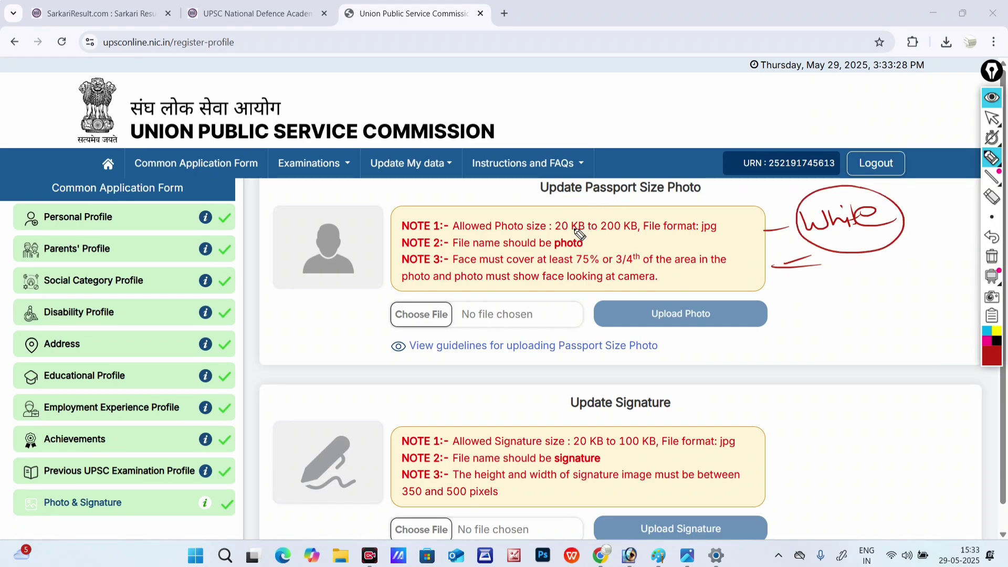
Box "20 KB to 200 KB" in the photo size note, underline the file format, and circle "jpg" with an arrow.
mouse_move(555, 233)
mouse_down()
mouse_move(635, 235)
mouse_move(641, 225)
mouse_move(635, 212)
mouse_move(556, 214)
mouse_move(557, 239)
mouse_up()
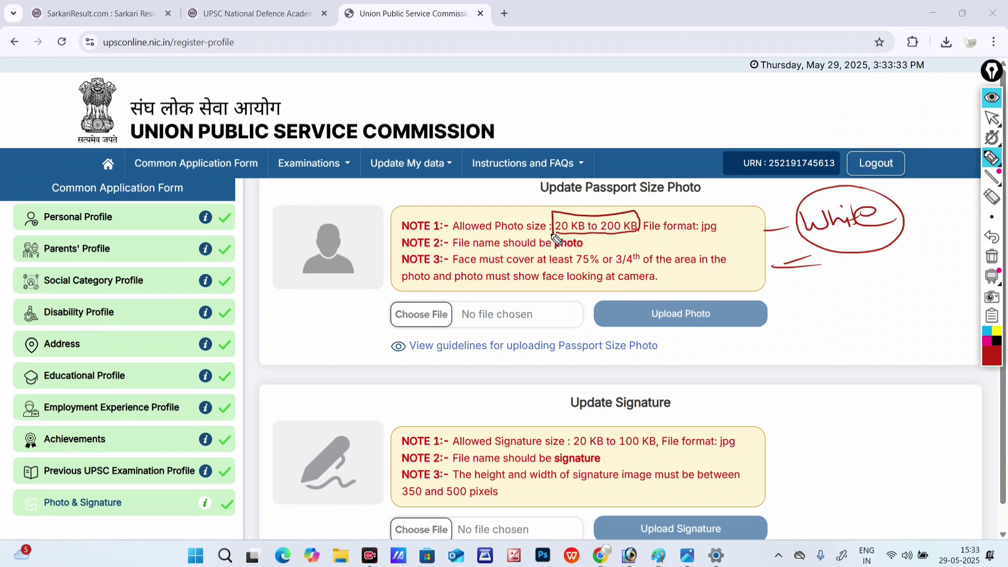
drag(653, 237, 668, 236)
mouse_move(722, 215)
mouse_down()
mouse_move(698, 238)
mouse_move(734, 229)
mouse_up()
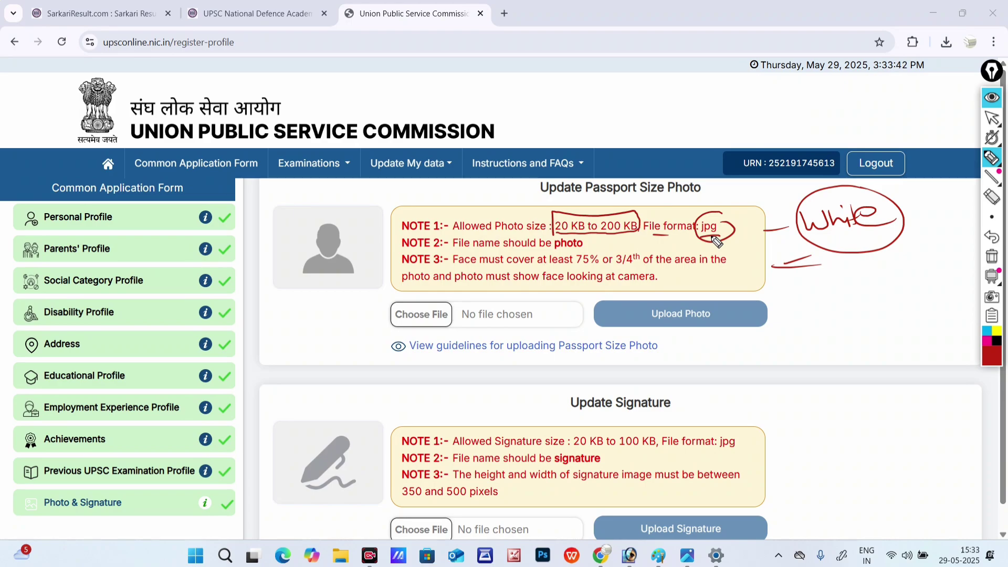
mouse_move(732, 231)
mouse_down()
mouse_move(771, 206)
mouse_move(736, 228)
mouse_up()
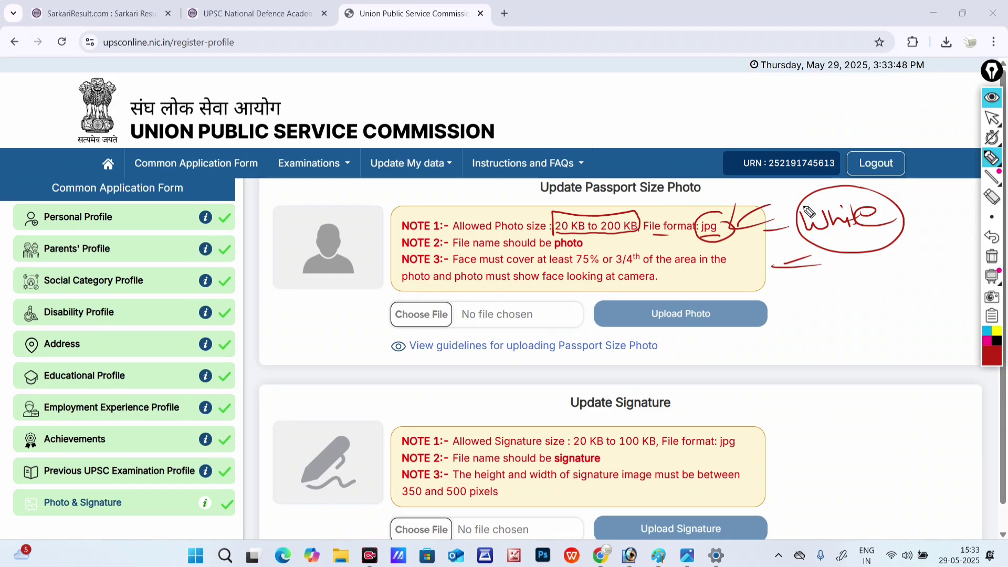
click(992, 276)
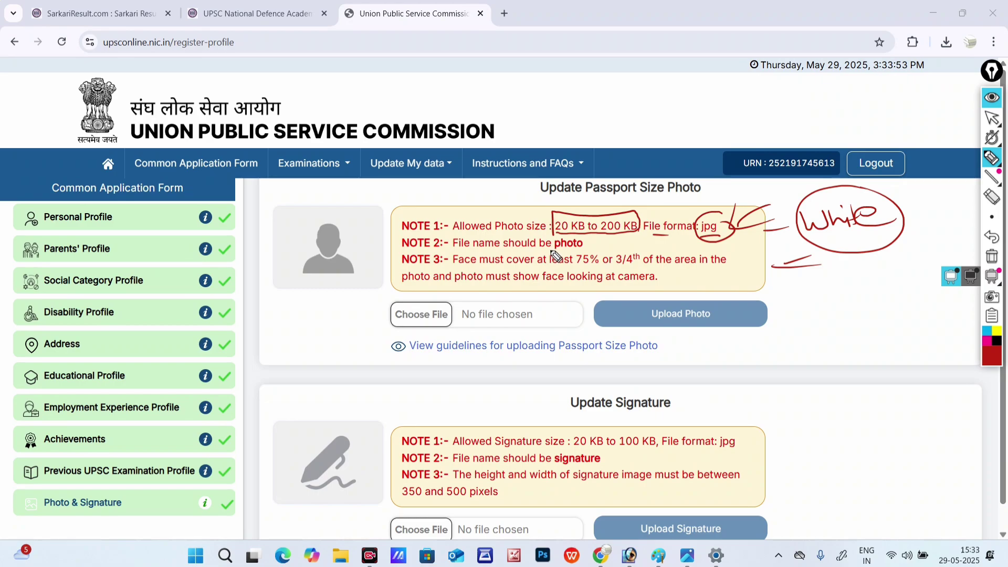
Circle the file name "photo" and the 75% face coverage, underline "must cover", and clear all annotations.
mouse_move(552, 251)
mouse_down()
mouse_move(588, 249)
mouse_move(561, 235)
mouse_move(550, 250)
mouse_move(604, 241)
mouse_move(597, 235)
mouse_move(587, 244)
mouse_move(615, 246)
mouse_up()
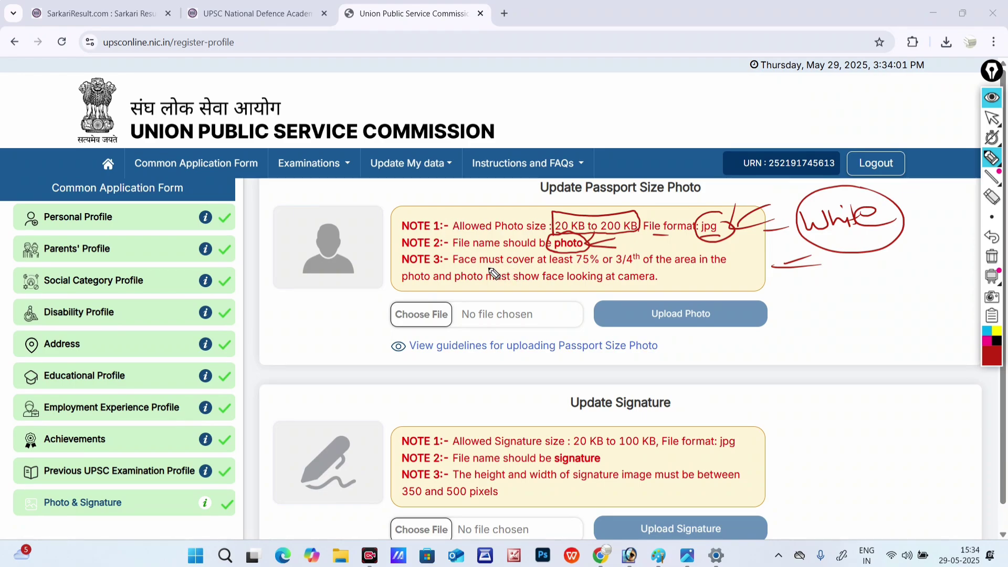
drag(479, 268, 535, 268)
mouse_move(586, 244)
mouse_down()
mouse_move(592, 270)
mouse_move(584, 243)
mouse_up()
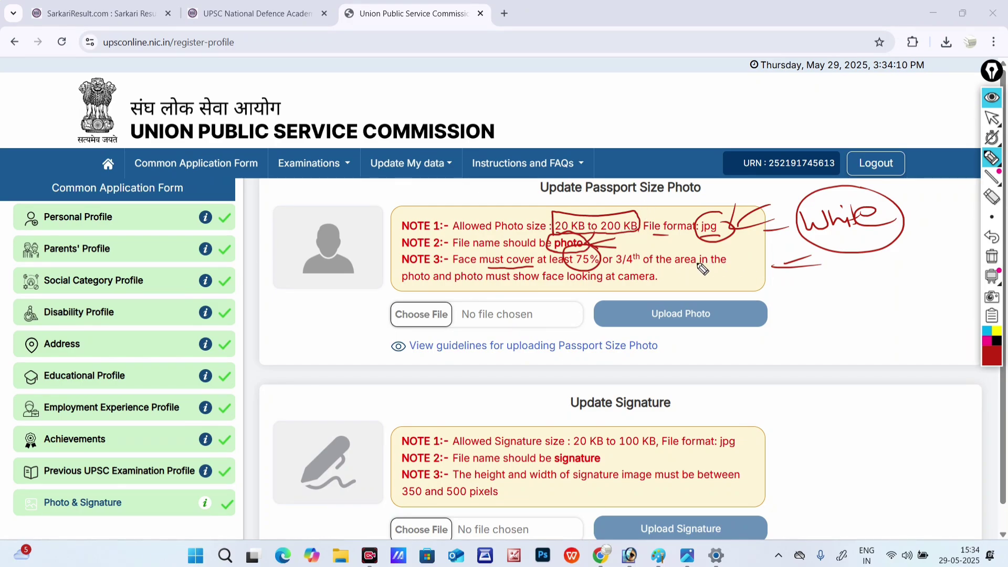
click(992, 256)
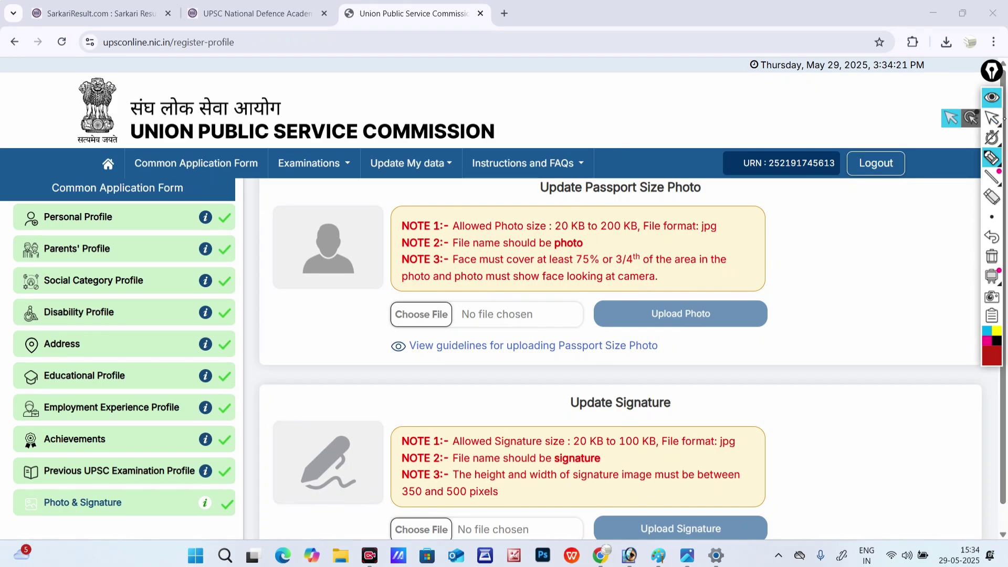
Open the passport size photo guidelines and mark the acceptable photograph with arrows, an underline and an outline, clearing the marks.
click(991, 120)
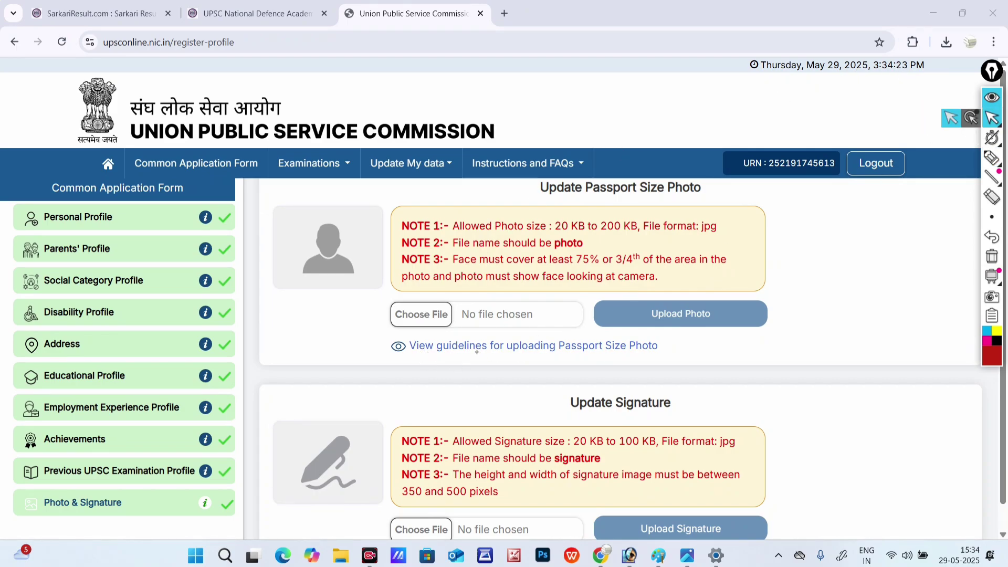
click(596, 347)
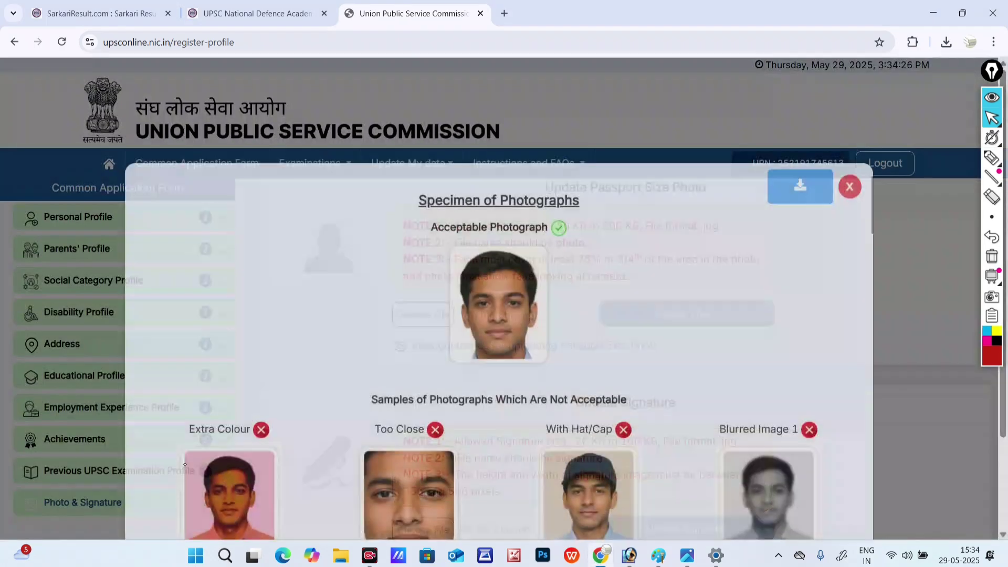
click(992, 159)
mouse_move(563, 310)
mouse_down()
mouse_move(627, 288)
mouse_move(691, 311)
mouse_up()
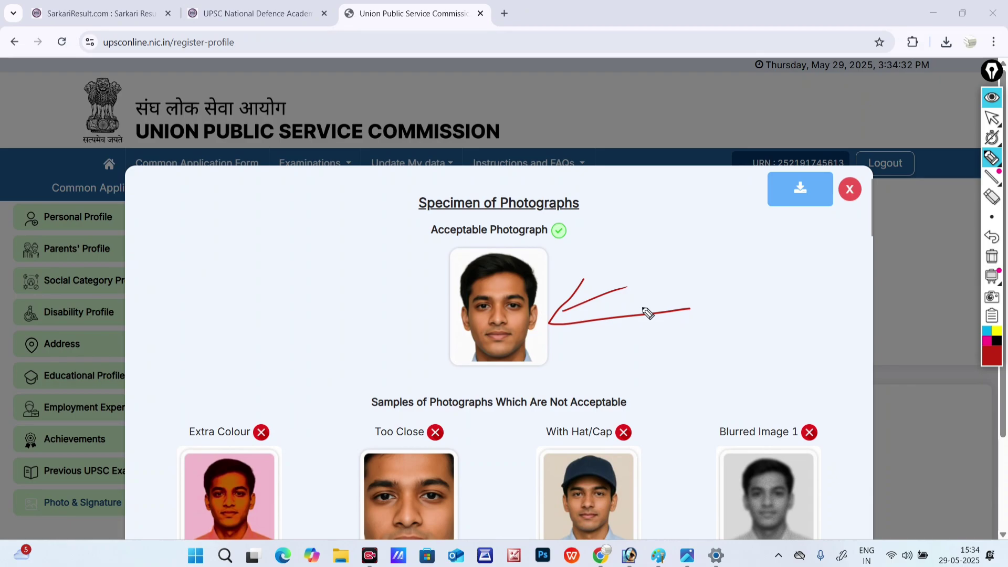
drag(435, 243, 553, 240)
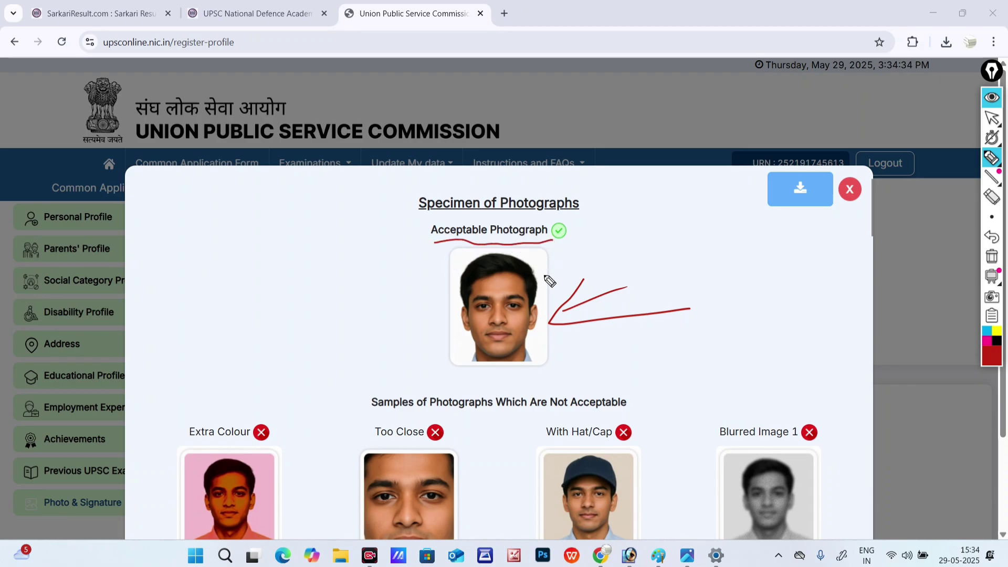
drag(552, 321, 601, 279)
mouse_move(546, 256)
mouse_down()
mouse_move(553, 348)
mouse_move(513, 365)
mouse_move(468, 360)
mouse_move(449, 271)
mouse_move(479, 251)
mouse_move(526, 251)
mouse_up()
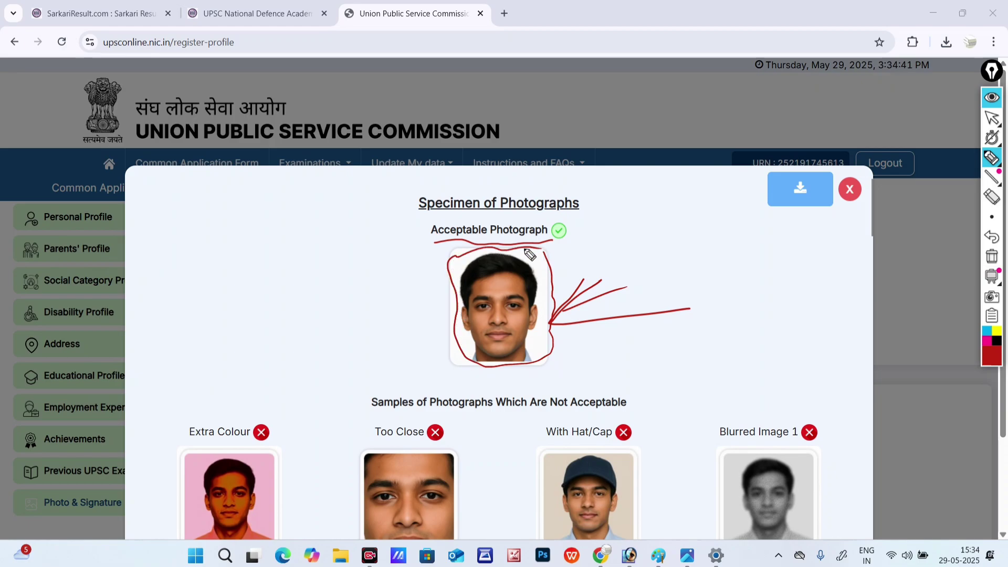
drag(562, 270, 599, 252)
click(991, 257)
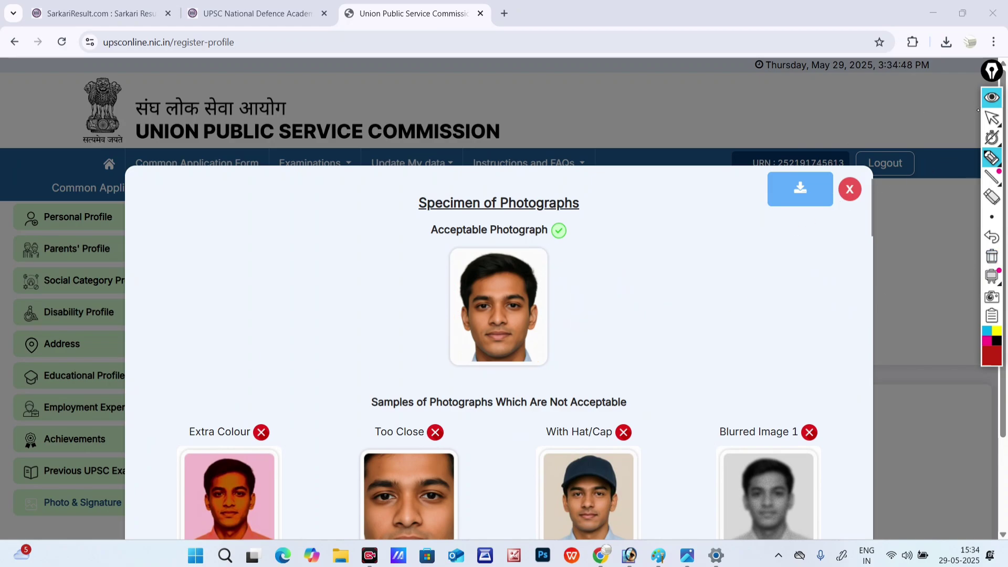
Cross out the Extra Colour, Too Close, With Hat/Cap and Blurred Image 1 samples in red pen, and clear the marks.
click(991, 118)
scroll(578, 309, down, 3)
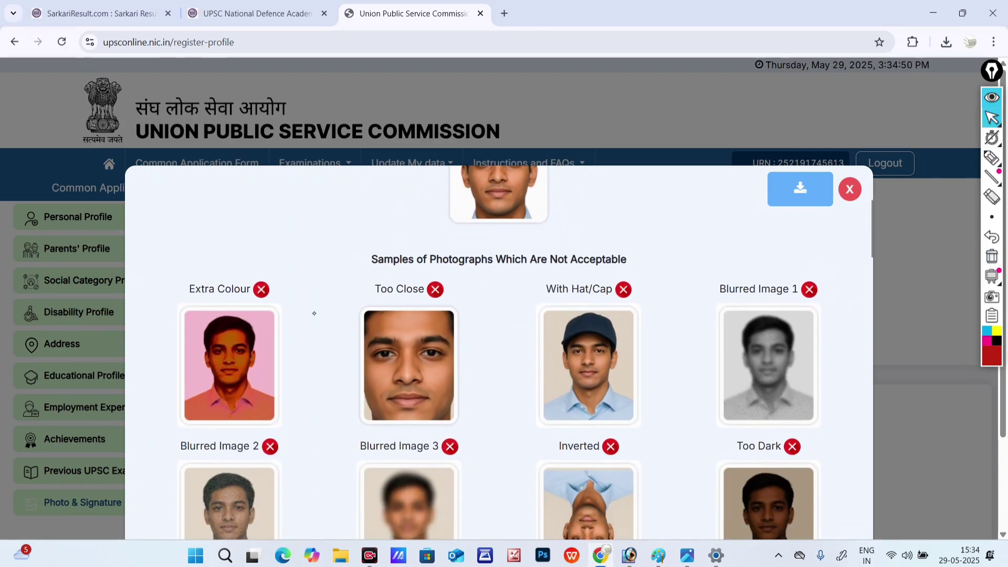
click(992, 158)
drag(297, 314, 277, 338)
drag(268, 319, 312, 336)
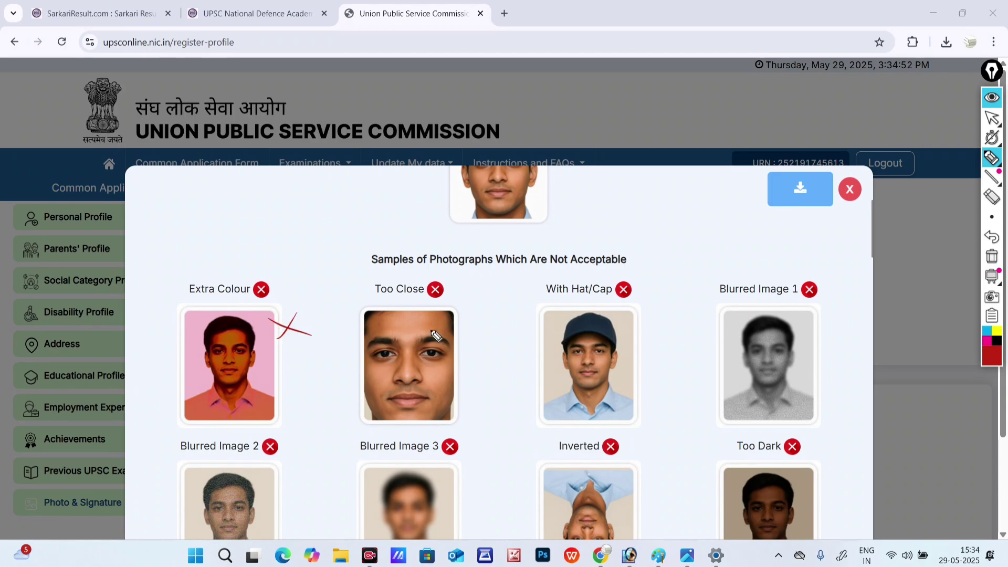
drag(400, 342, 425, 355)
drag(581, 341, 553, 361)
drag(554, 351, 598, 364)
drag(760, 347, 709, 375)
drag(716, 362, 766, 374)
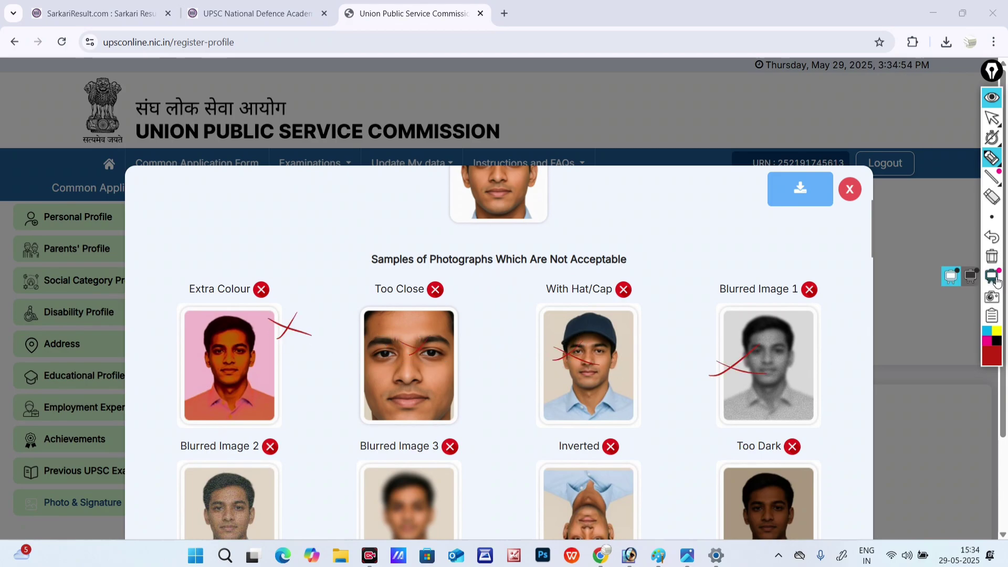
click(991, 118)
In Table 1, mark the first sample photo with a tick and arrows, circle its Rejected status, and clear the marks.
scroll(499, 352, down, 3)
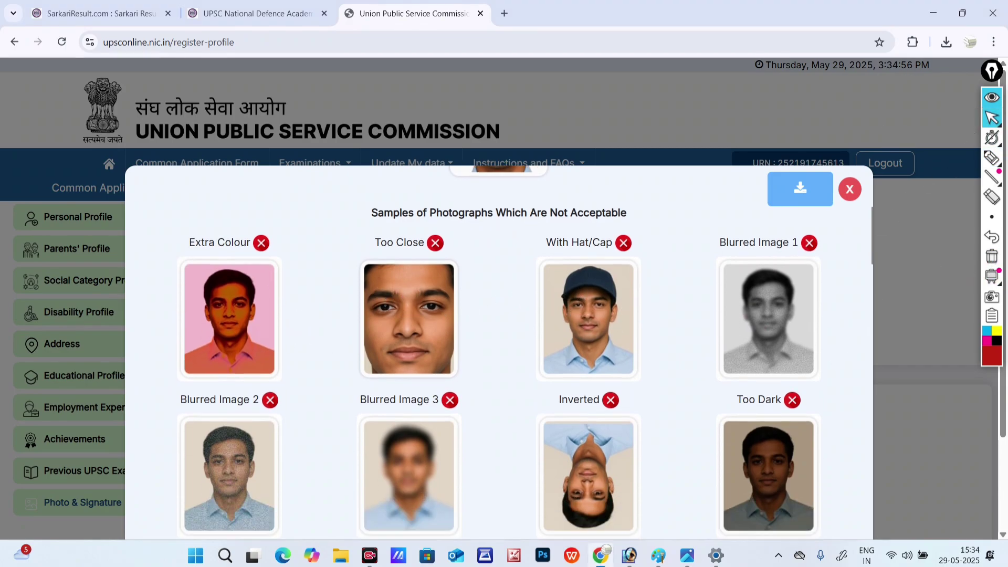
scroll(512, 362, down, 3)
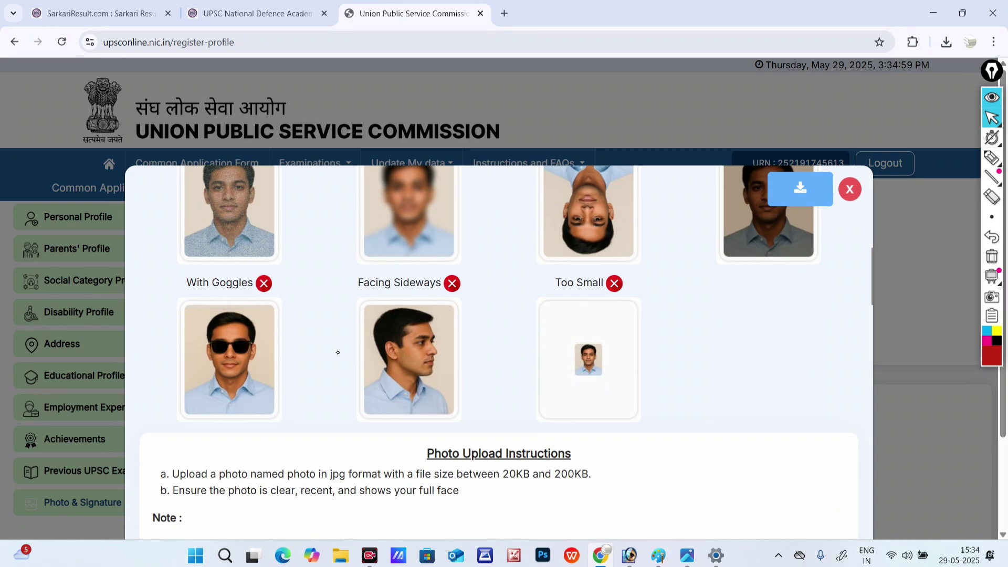
scroll(338, 353, down, 1)
scroll(524, 320, down, 6)
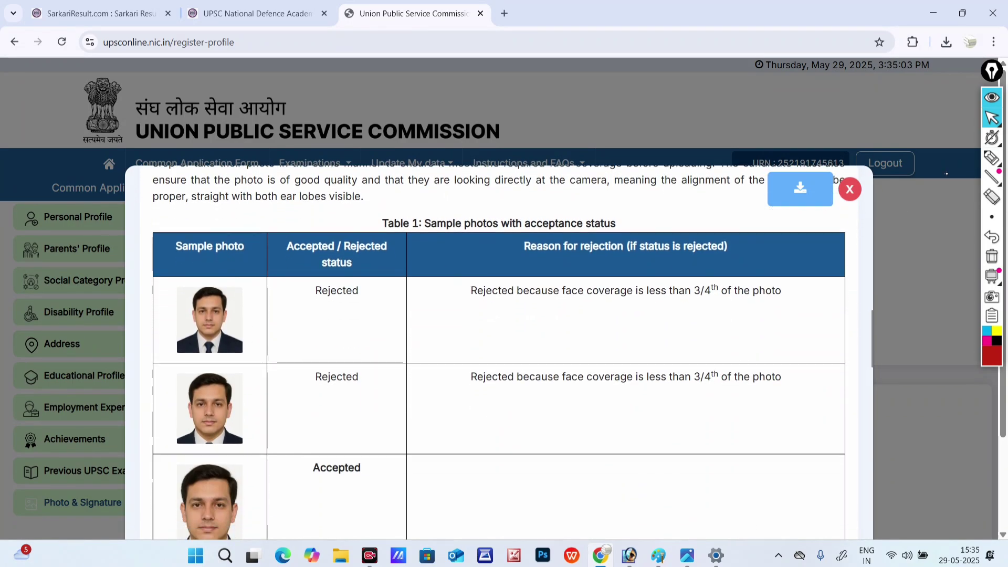
click(991, 157)
drag(225, 321, 257, 304)
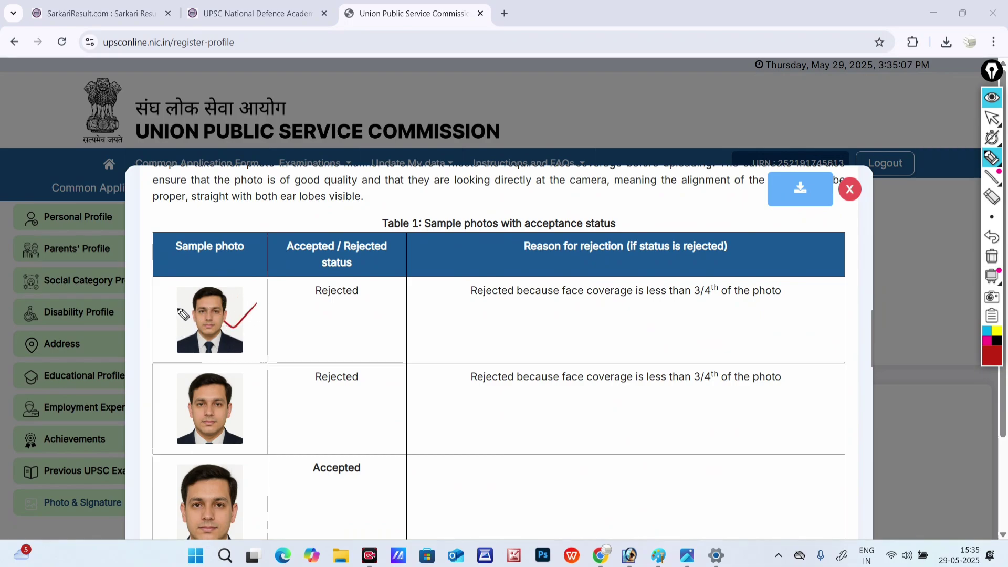
mouse_move(318, 292)
mouse_down()
mouse_move(378, 290)
mouse_move(328, 322)
mouse_up()
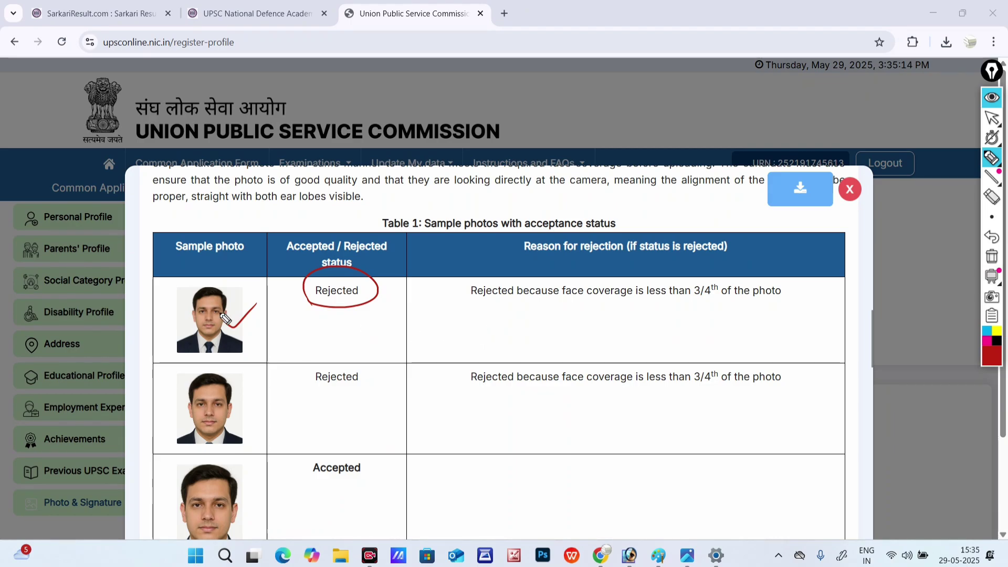
drag(205, 342, 211, 371)
mouse_move(233, 334)
mouse_down()
mouse_move(235, 356)
mouse_move(236, 340)
mouse_up()
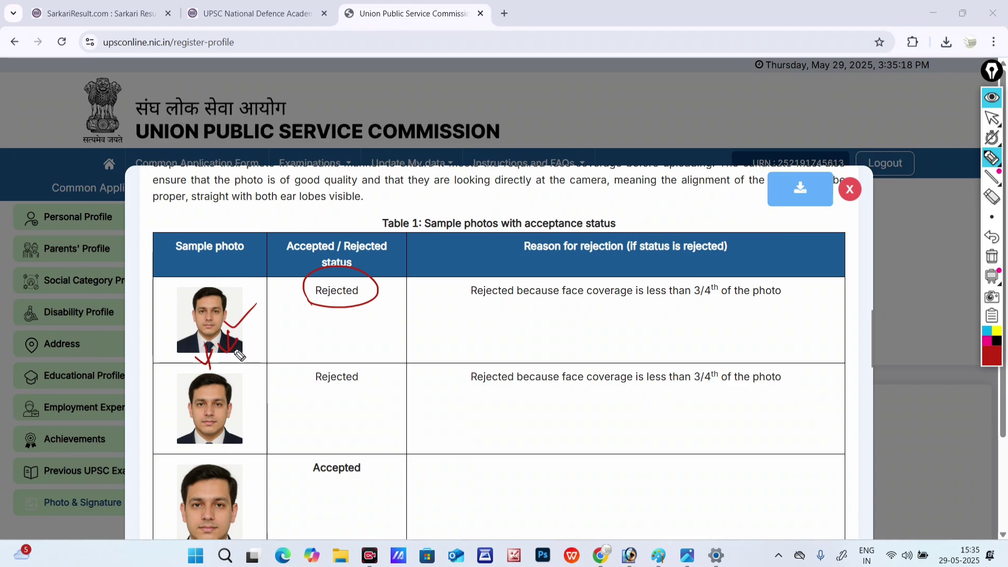
click(992, 256)
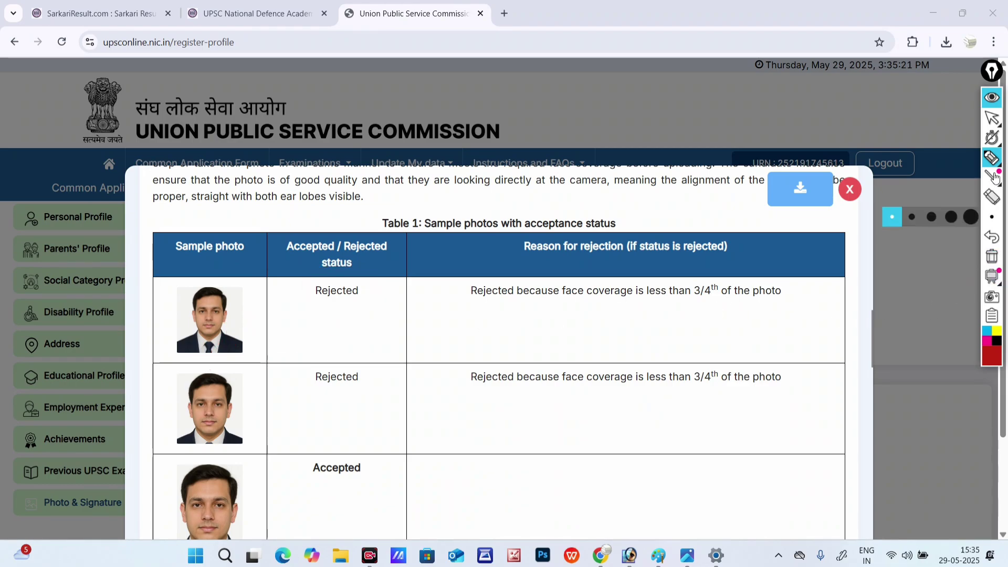
Circle the Accepted status and its sample photo in the third row of Table 1 in red pen.
click(992, 118)
scroll(654, 321, down, 2)
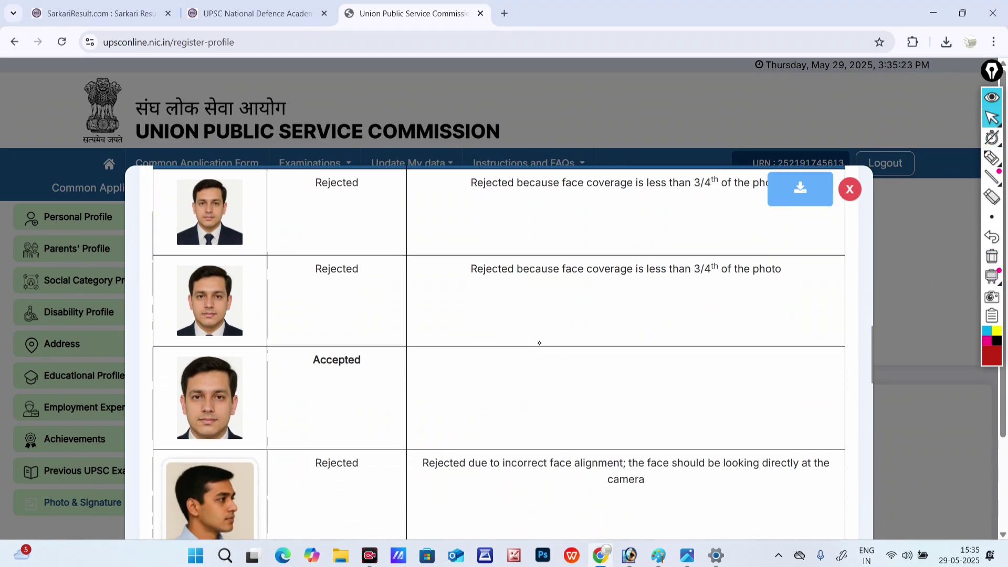
click(996, 165)
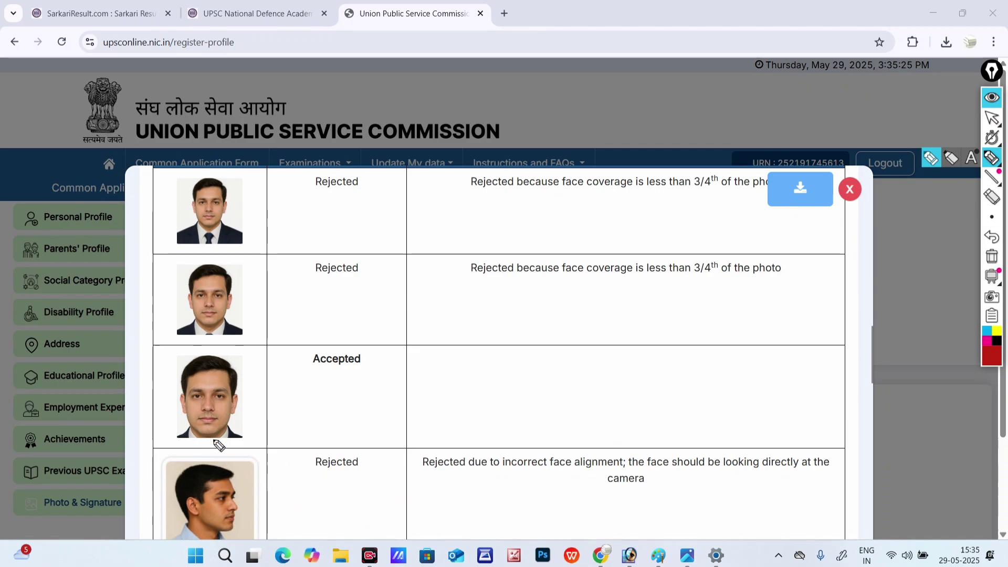
drag(247, 383, 244, 358)
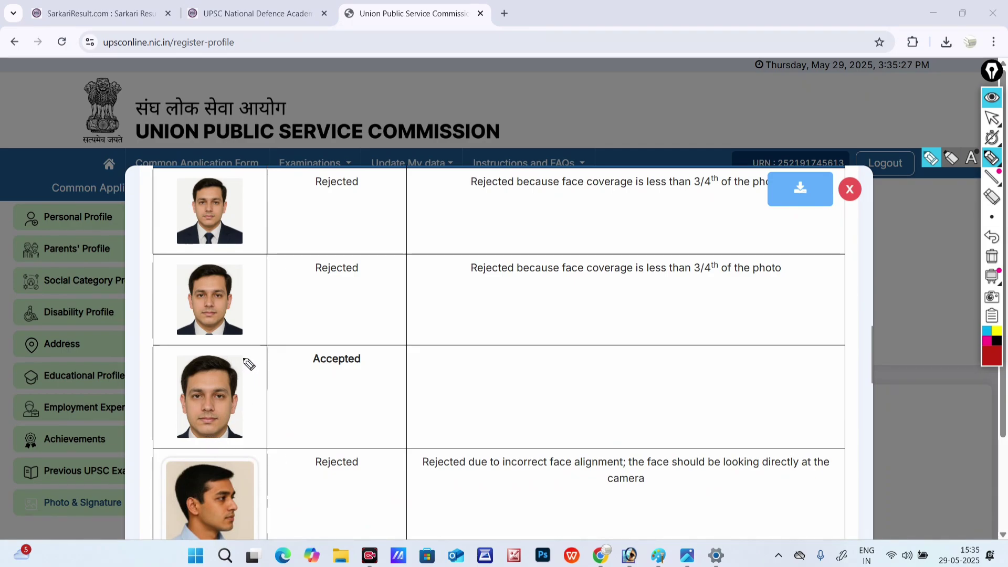
mouse_move(314, 375)
mouse_down()
mouse_move(304, 375)
mouse_move(342, 343)
mouse_move(303, 374)
mouse_up()
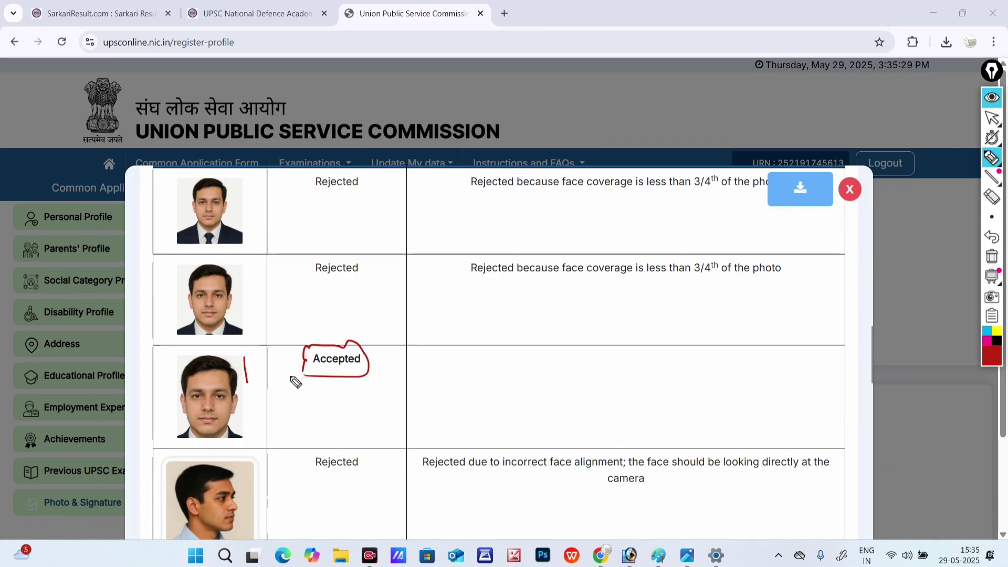
drag(245, 383, 242, 360)
mouse_move(250, 400)
mouse_down()
mouse_move(222, 437)
mouse_move(168, 426)
mouse_move(161, 391)
mouse_move(183, 362)
mouse_move(248, 364)
mouse_up()
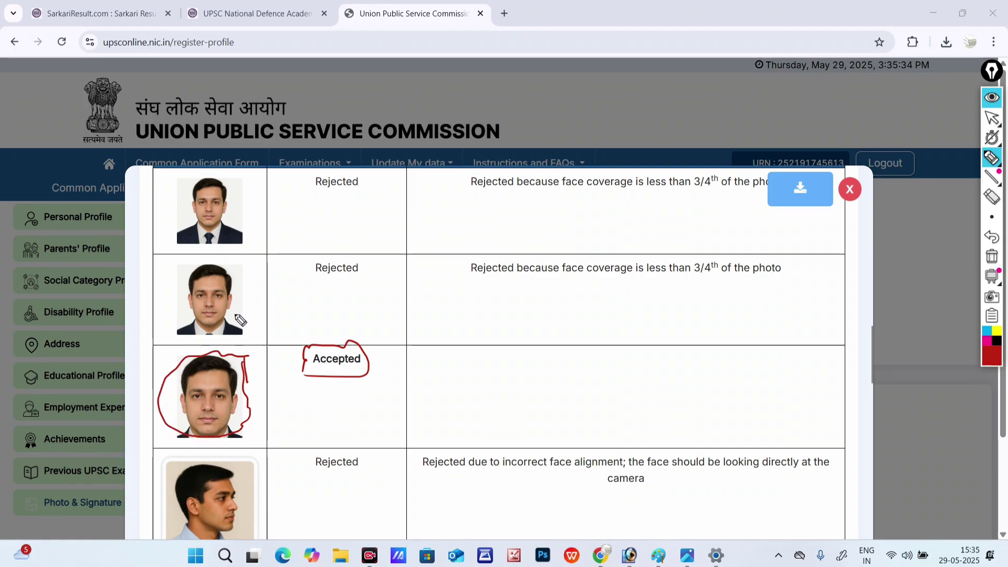
Draw a red arrow to the accepted sample photo, circle the second row's Rejected status, and clear the marks.
mouse_move(233, 313)
mouse_down()
mouse_move(236, 339)
mouse_move(245, 334)
mouse_up()
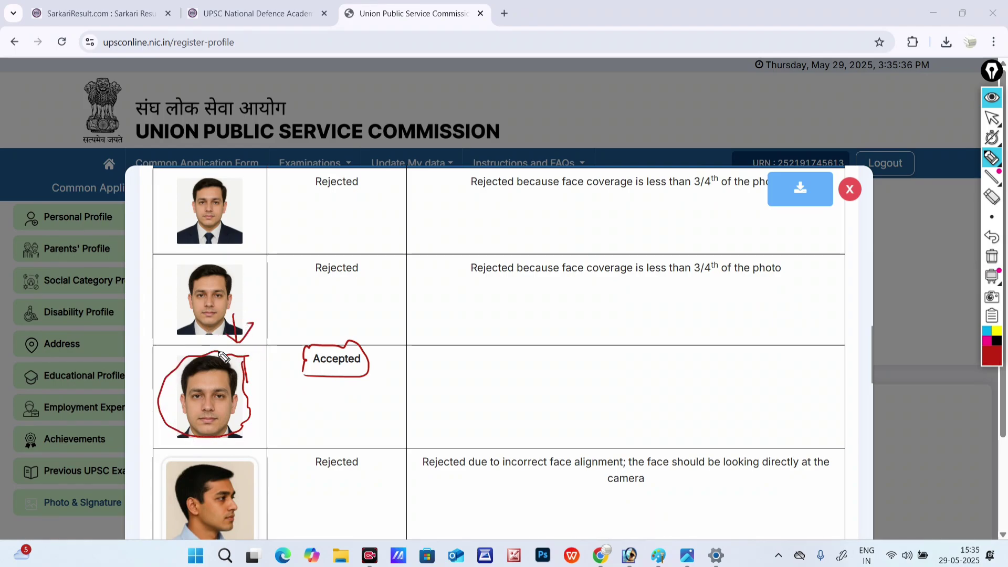
mouse_move(304, 292)
mouse_down()
mouse_move(328, 288)
mouse_move(355, 247)
mouse_move(310, 292)
mouse_up()
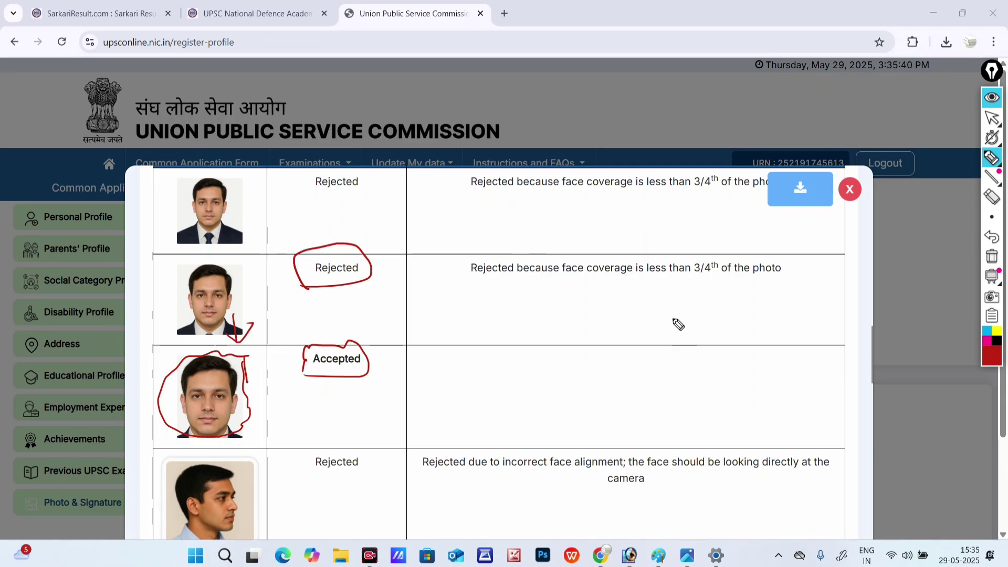
click(991, 237)
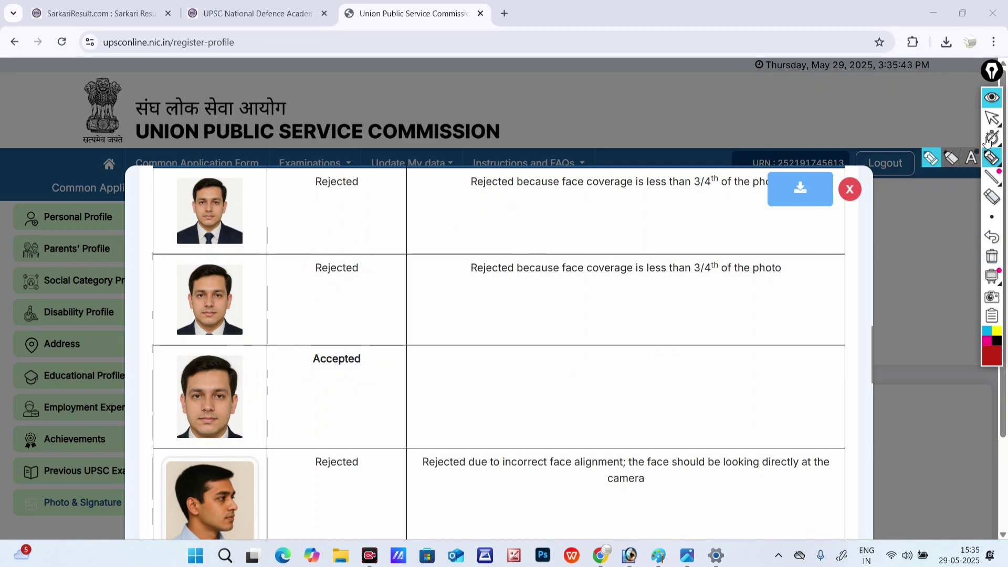
In Table 2, circle the required filename 'photo' in the Dos column in red pen, and clear the mark.
click(991, 117)
scroll(499, 352, down, 3)
scroll(512, 372, down, 12)
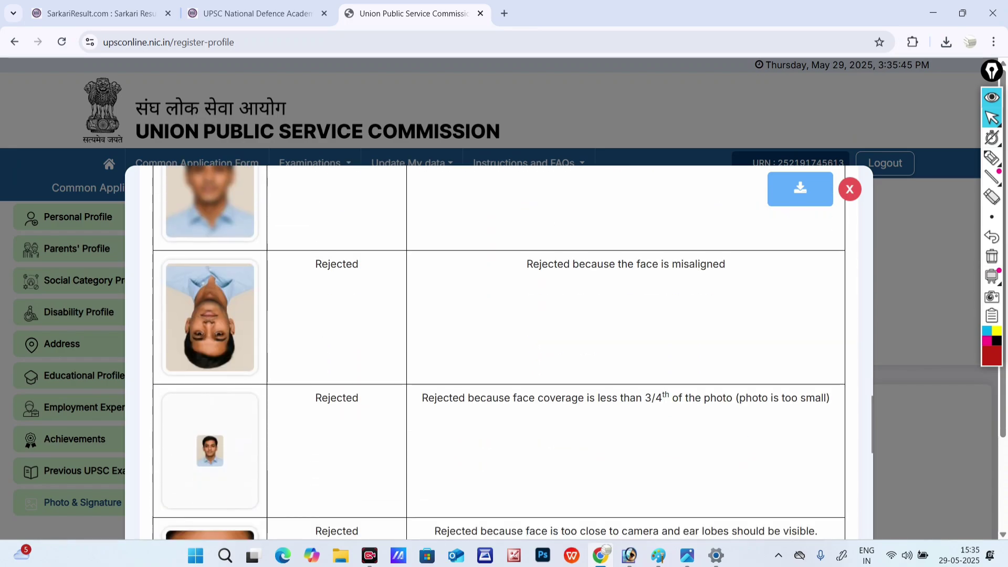
scroll(512, 373, down, 2)
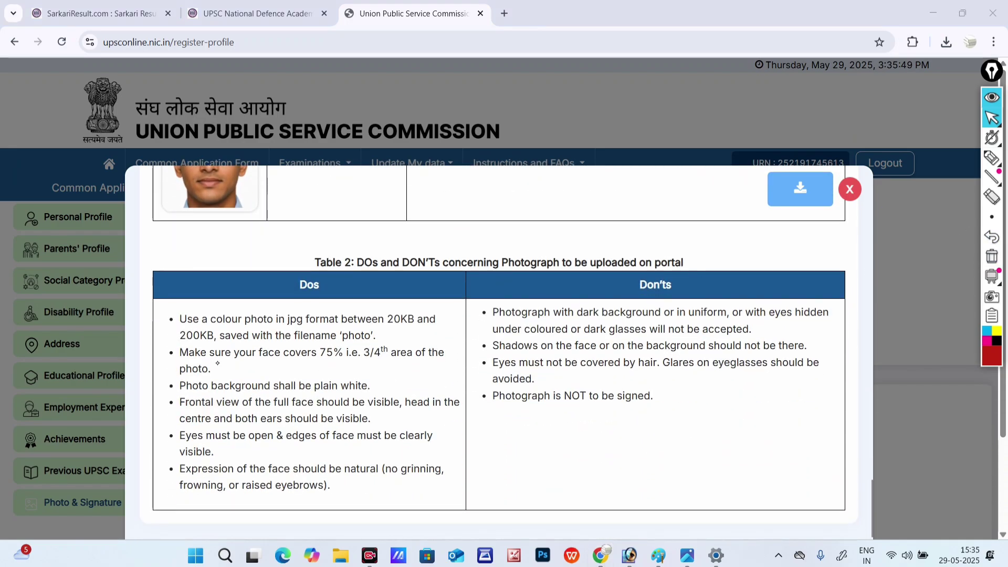
click(993, 218)
click(991, 158)
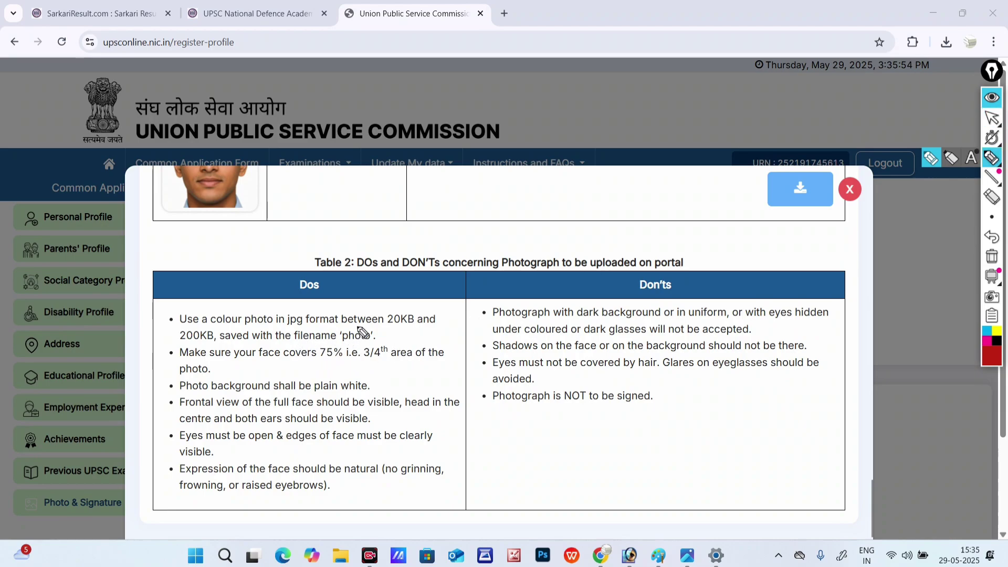
mouse_move(354, 322)
mouse_down()
mouse_move(350, 351)
mouse_move(378, 348)
mouse_up()
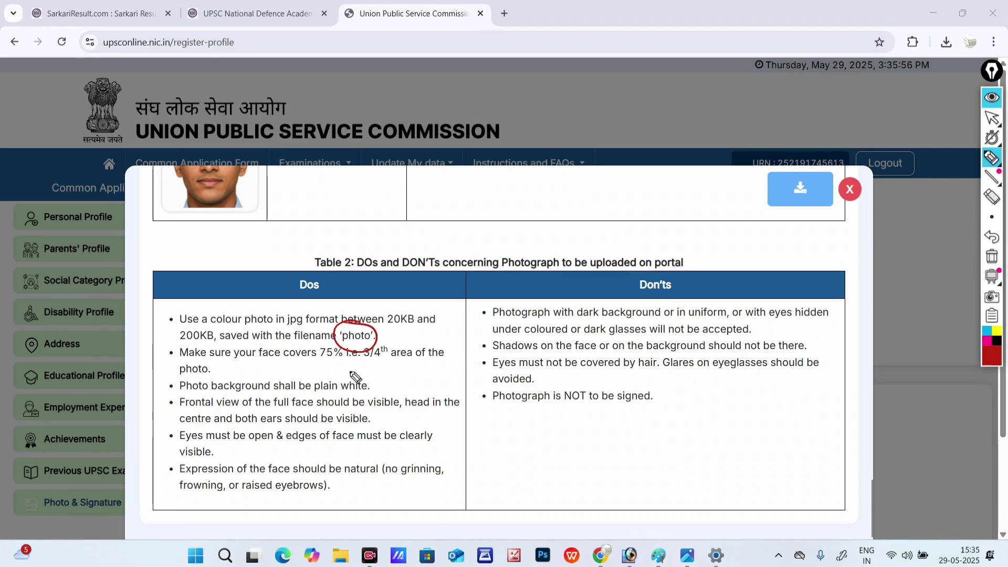
click(990, 262)
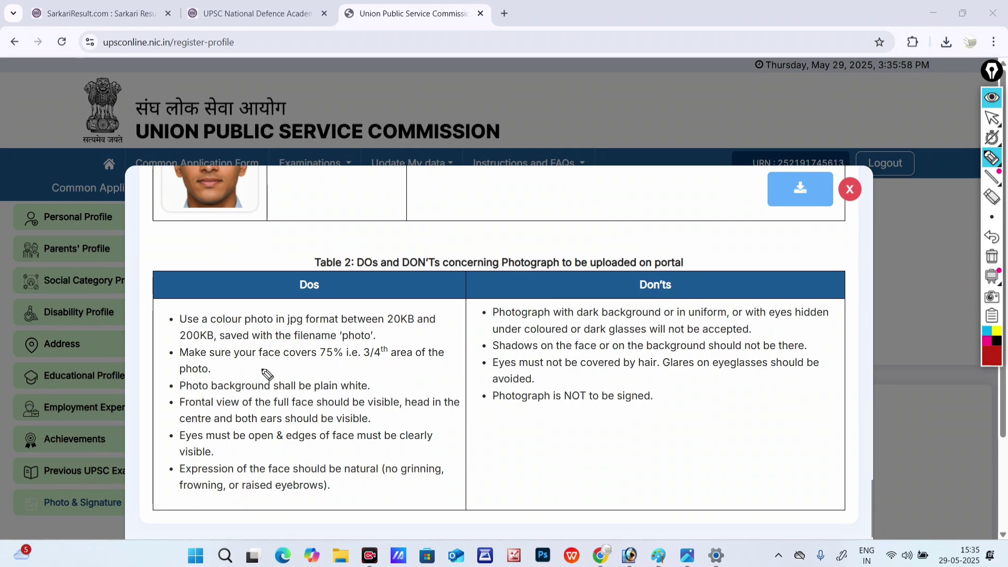
Circle "face covers" and "75%" in the Dos column and handwrite 3/4 beside that rule in red pen.
mouse_move(256, 362)
mouse_down()
mouse_move(318, 365)
mouse_move(320, 342)
mouse_move(261, 348)
mouse_up()
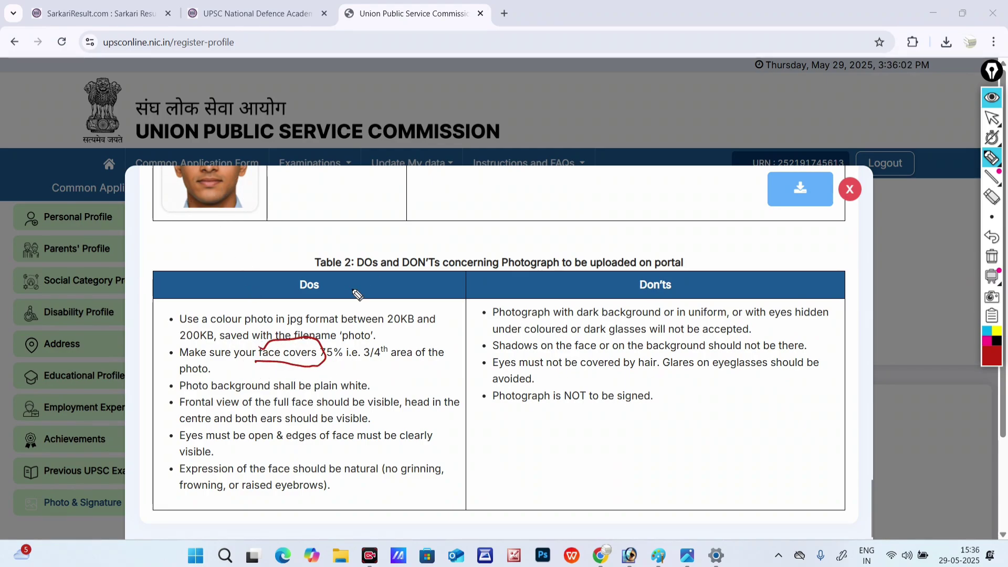
mouse_move(340, 335)
mouse_down()
mouse_move(311, 358)
mouse_move(348, 344)
mouse_up()
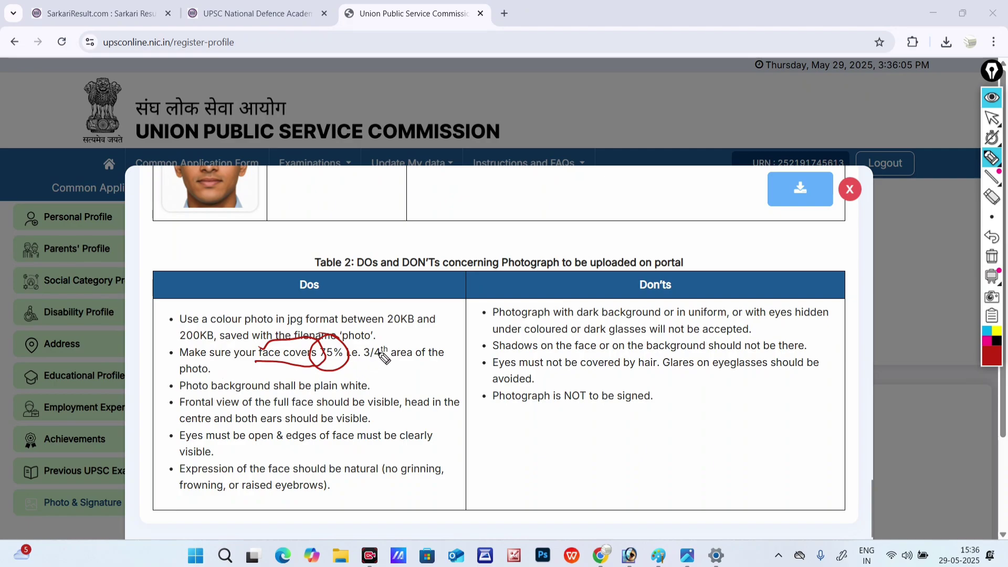
mouse_move(458, 303)
mouse_down()
mouse_move(480, 318)
mouse_move(480, 344)
mouse_up()
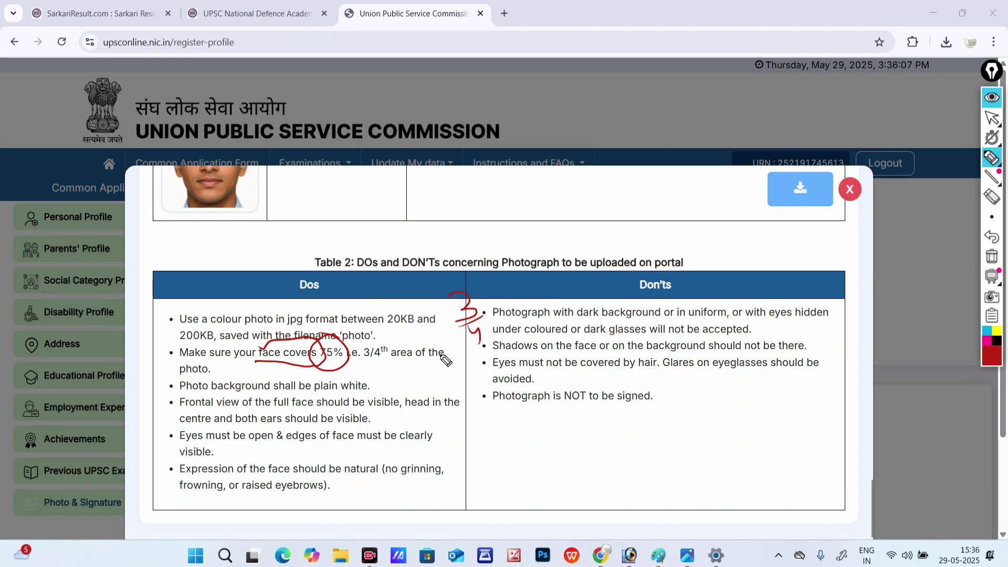
Draw an arrow to the plain white background rule, underline "visible" in the open-eyes rule, and clear the marks.
mouse_move(370, 387)
mouse_down()
mouse_move(413, 374)
mouse_move(414, 383)
mouse_up()
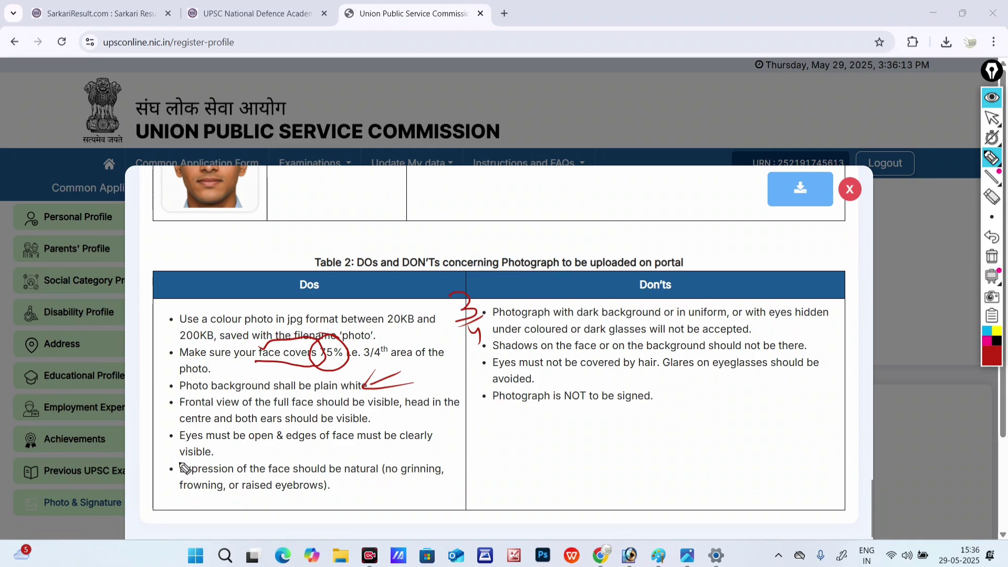
drag(177, 460, 218, 458)
click(991, 257)
Close the photo guidelines and, in signature Note 1, box the 20 KB to 100 KB size and circle the jpg format.
click(992, 118)
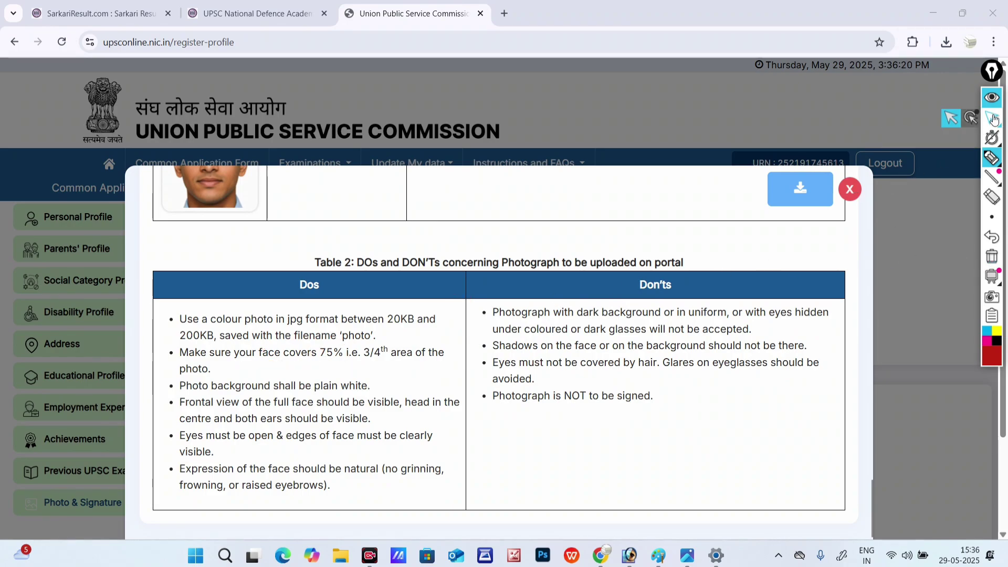
click(846, 191)
scroll(588, 363, down, 1)
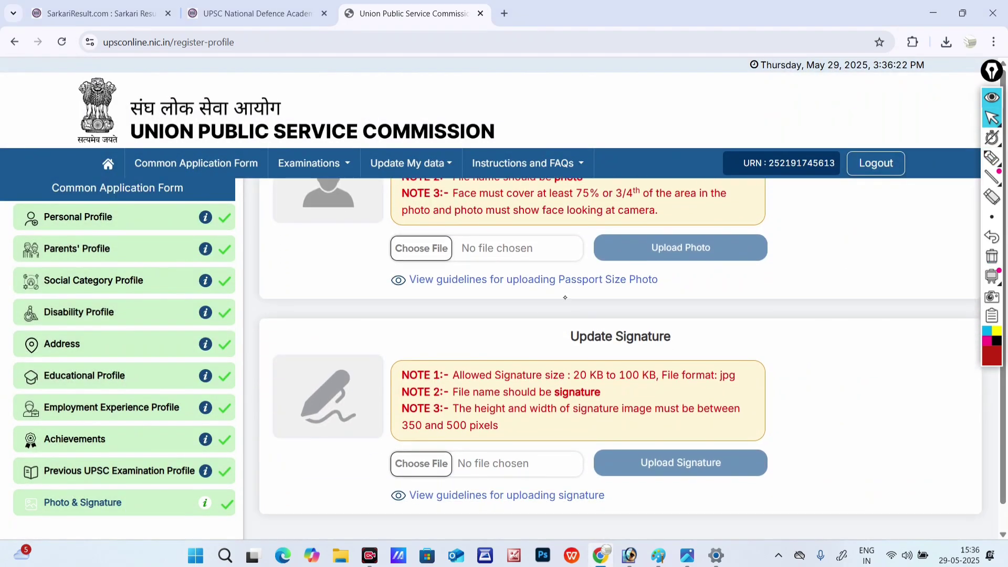
click(991, 158)
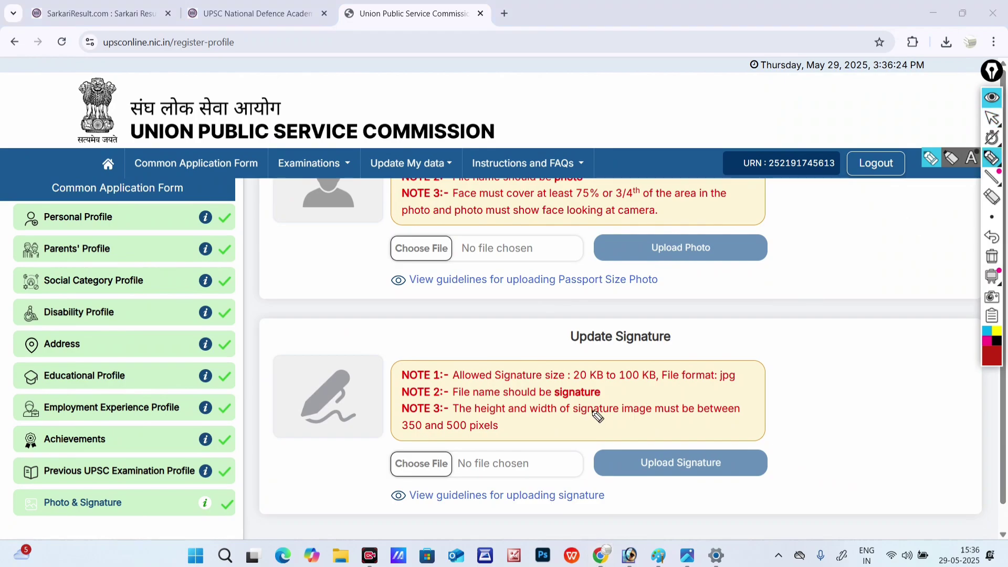
mouse_move(576, 389)
mouse_down()
mouse_move(655, 375)
mouse_move(634, 362)
mouse_move(564, 362)
mouse_move(563, 383)
mouse_up()
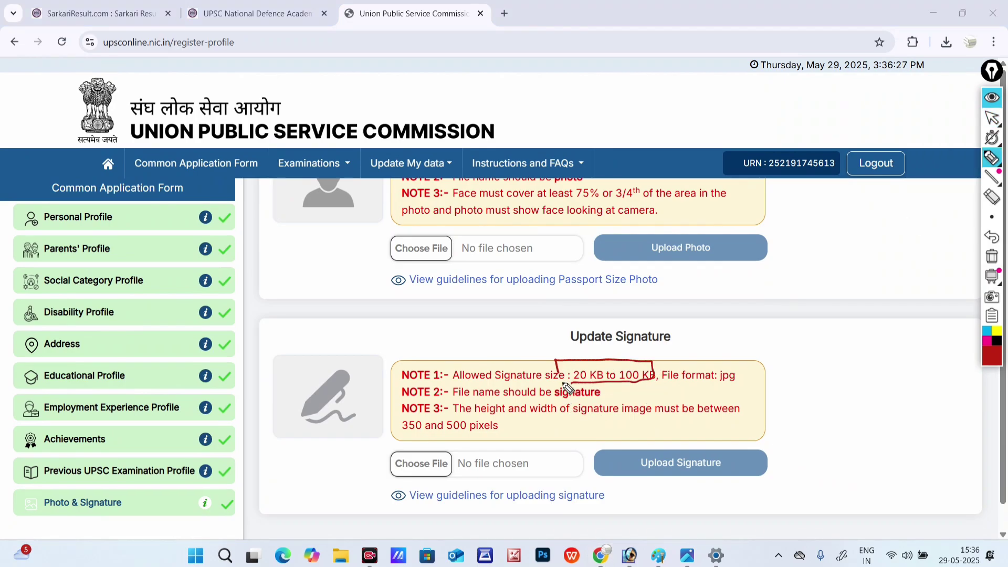
mouse_move(725, 385)
mouse_down()
mouse_move(732, 358)
mouse_move(750, 383)
mouse_move(840, 366)
mouse_up()
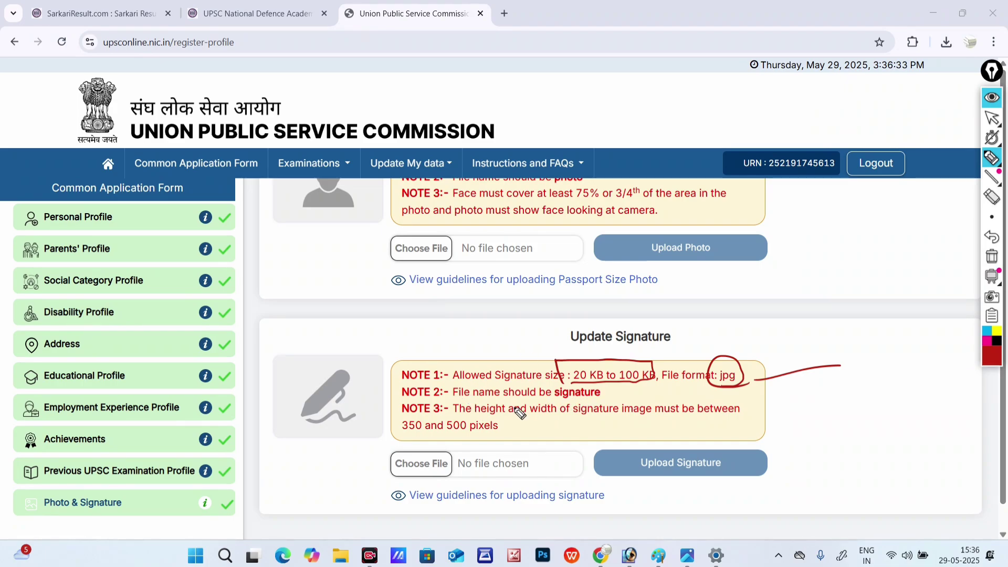
Circle "File name" and "signature" in Note 2, mark Note 3 and its pixel limits, and clear the marks.
mouse_move(454, 403)
mouse_down()
mouse_move(500, 390)
mouse_move(453, 387)
mouse_move(585, 404)
mouse_move(607, 394)
mouse_move(561, 400)
mouse_up()
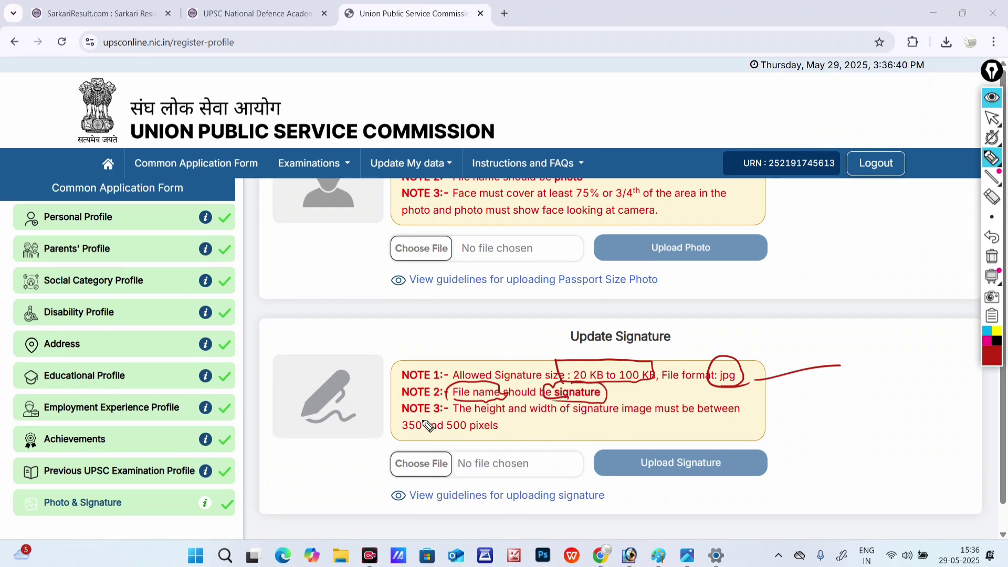
mouse_move(399, 419)
mouse_down()
mouse_move(439, 416)
mouse_move(436, 402)
mouse_move(404, 420)
mouse_up()
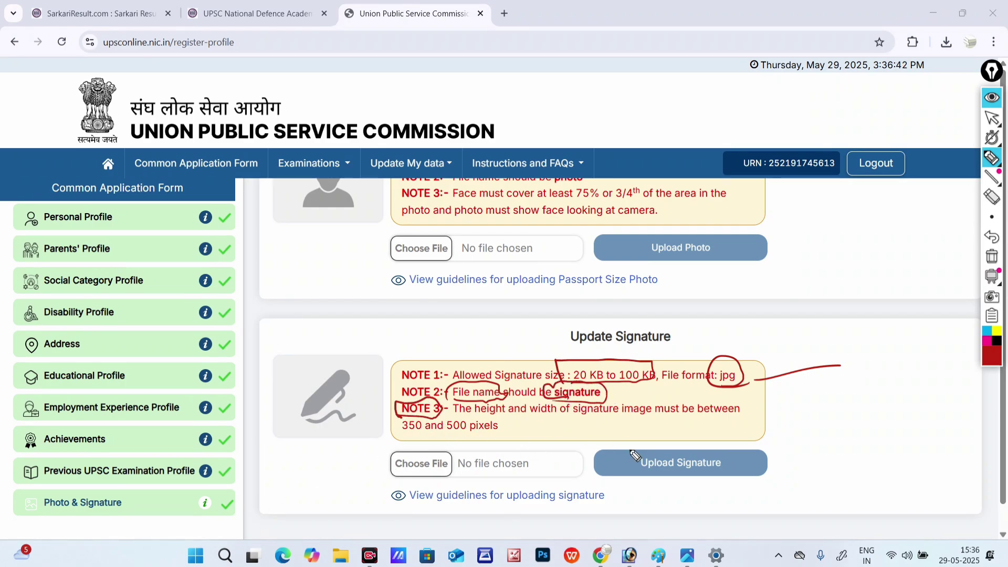
drag(548, 426, 572, 432)
click(991, 257)
Open the signature upload guidelines and mark the acceptable signature with a red arrow and an outline.
scroll(802, 324, down, 1)
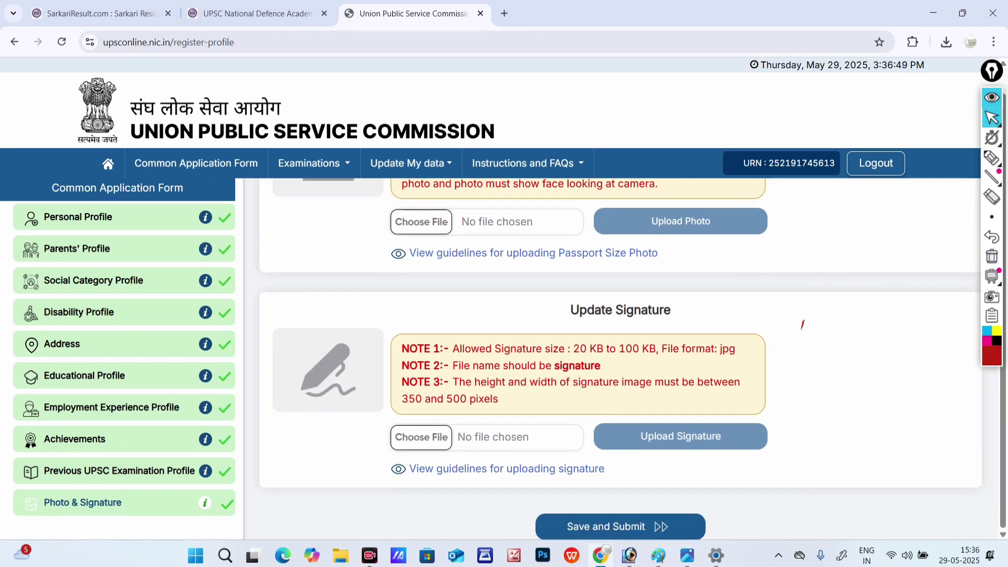
scroll(499, 477, up, 1)
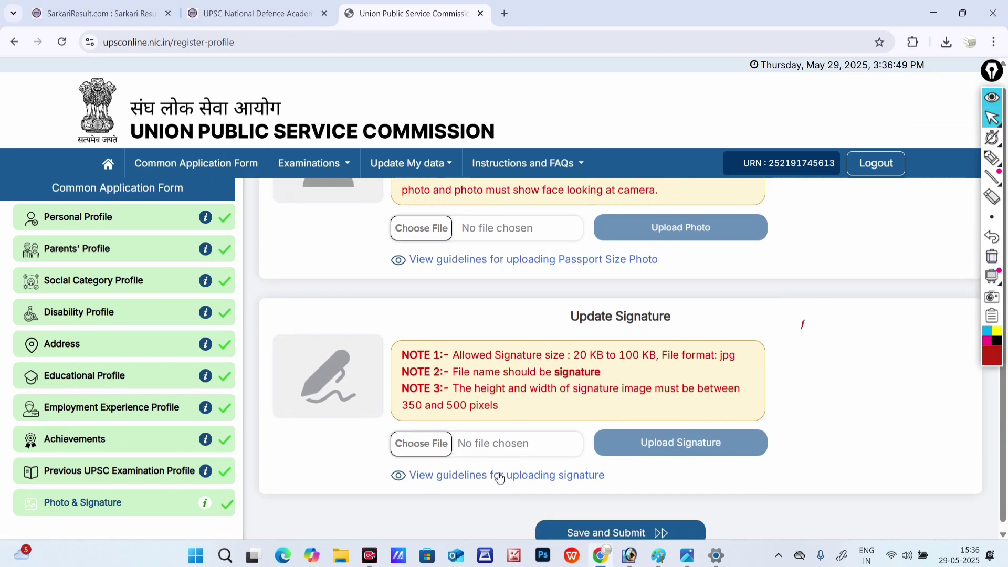
click(554, 475)
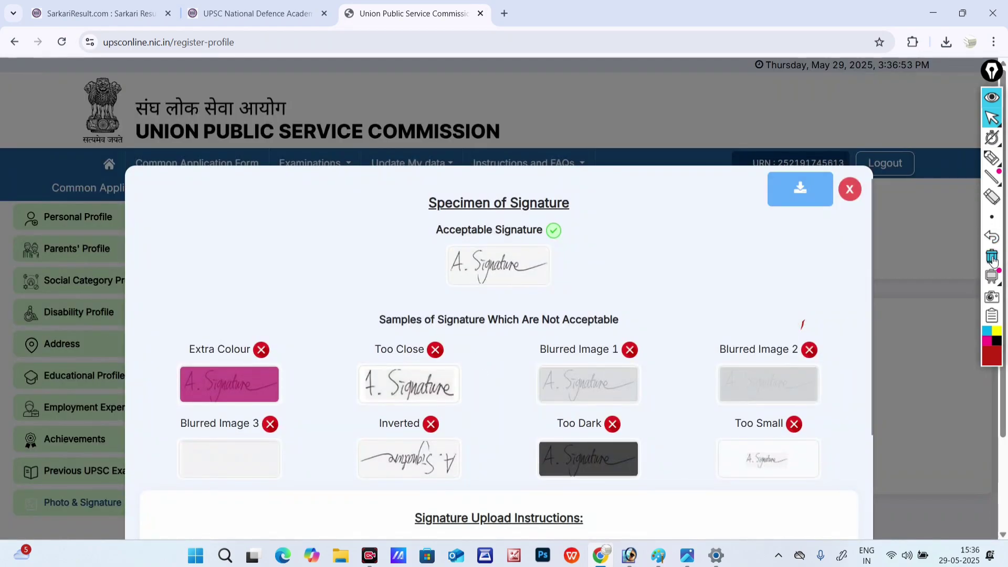
click(992, 158)
mouse_move(546, 261)
mouse_down()
mouse_move(621, 237)
mouse_move(613, 264)
mouse_up()
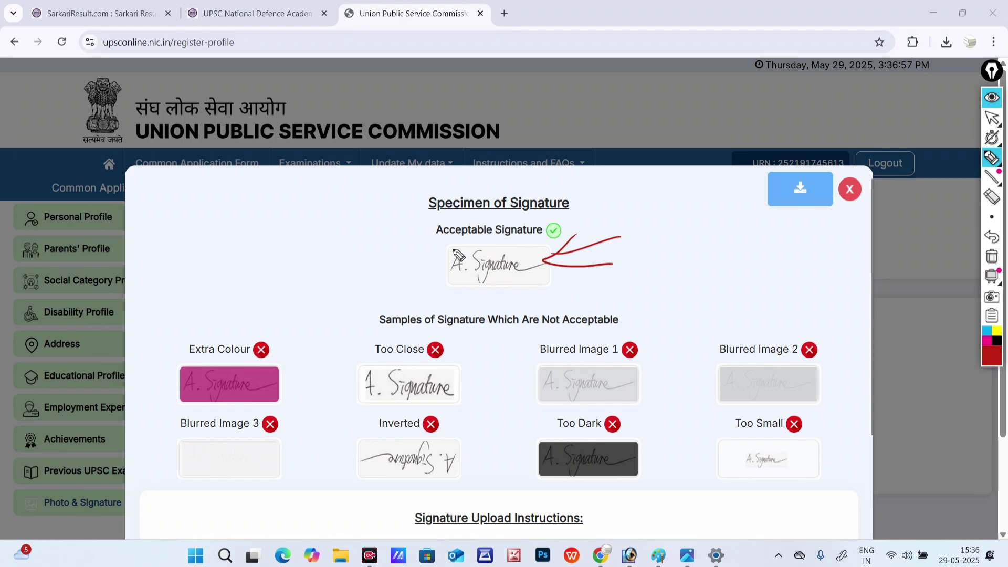
mouse_move(453, 248)
mouse_down()
mouse_move(541, 247)
mouse_move(541, 284)
mouse_move(470, 287)
mouse_move(447, 265)
mouse_move(450, 244)
mouse_up()
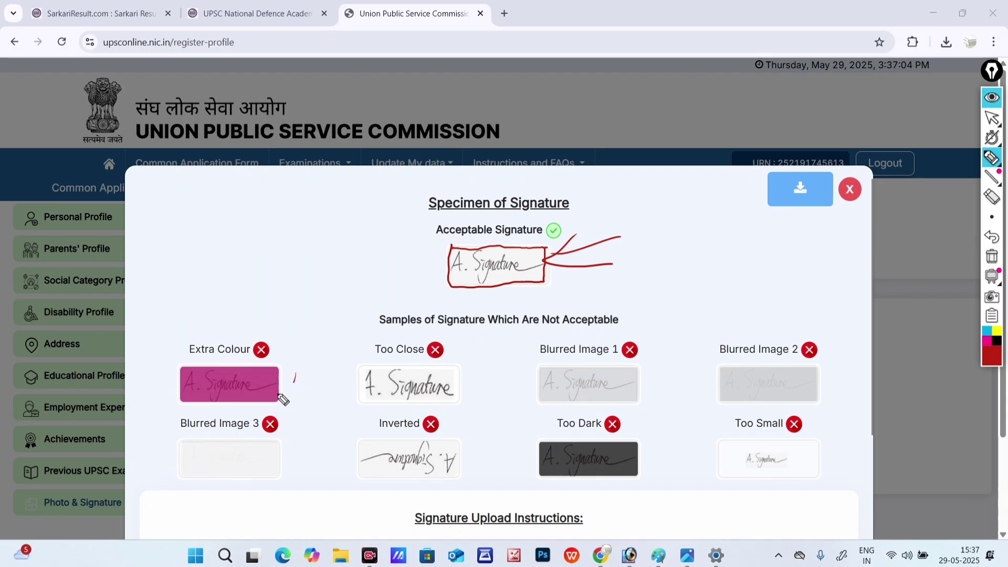
Mark the Extra Colour, Too Close and Blurred Image 1 signature samples in red pen, and clear the marks.
drag(295, 374, 315, 390)
drag(440, 375, 483, 398)
drag(420, 397, 351, 406)
drag(620, 393, 577, 404)
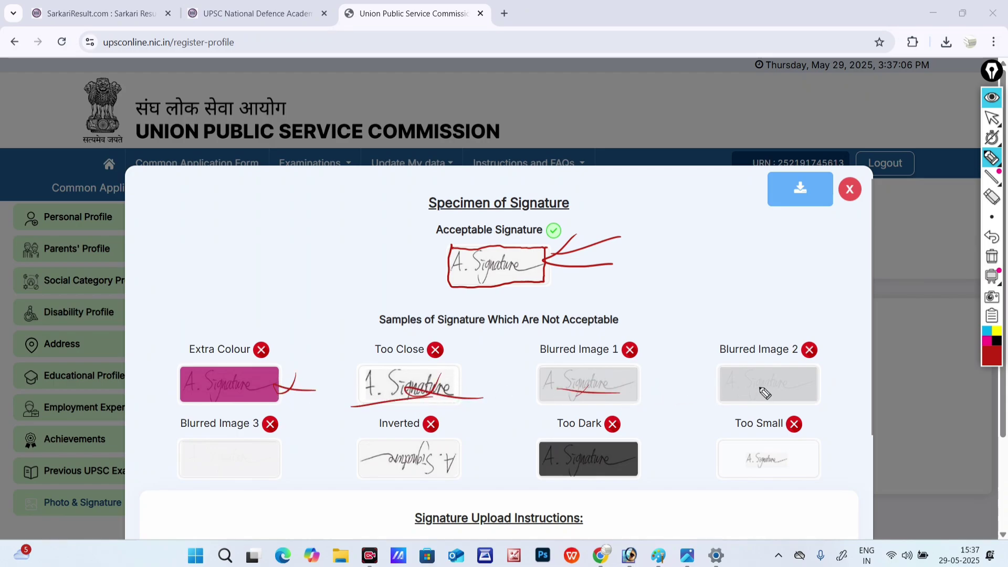
mouse_move(987, 274)
click(991, 257)
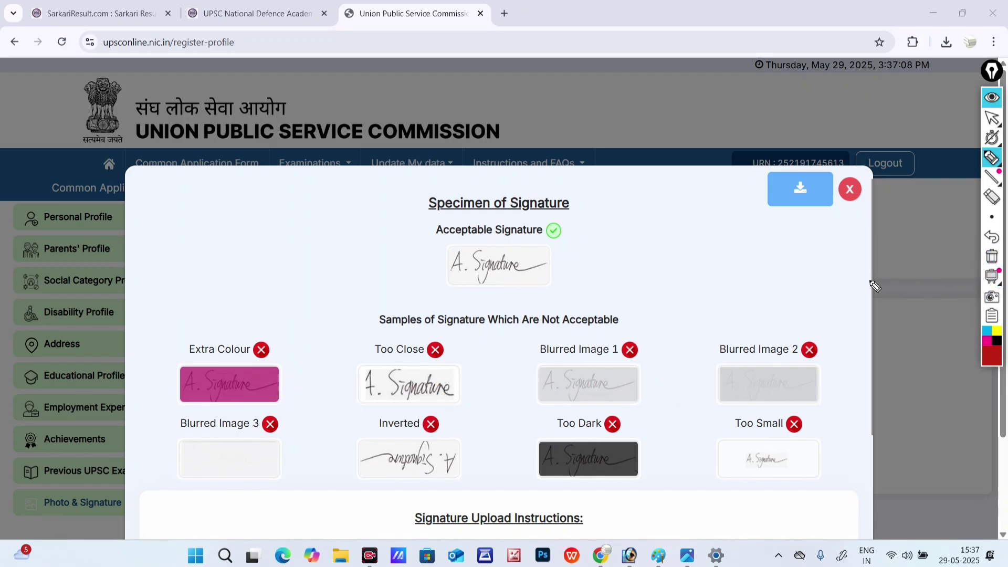
In the Signature Upload Instructions, circle "jpg" and "signature", underline 20KB to 100 KB, and clear the marks.
click(991, 118)
scroll(801, 243, down, 1)
scroll(612, 310, down, 2)
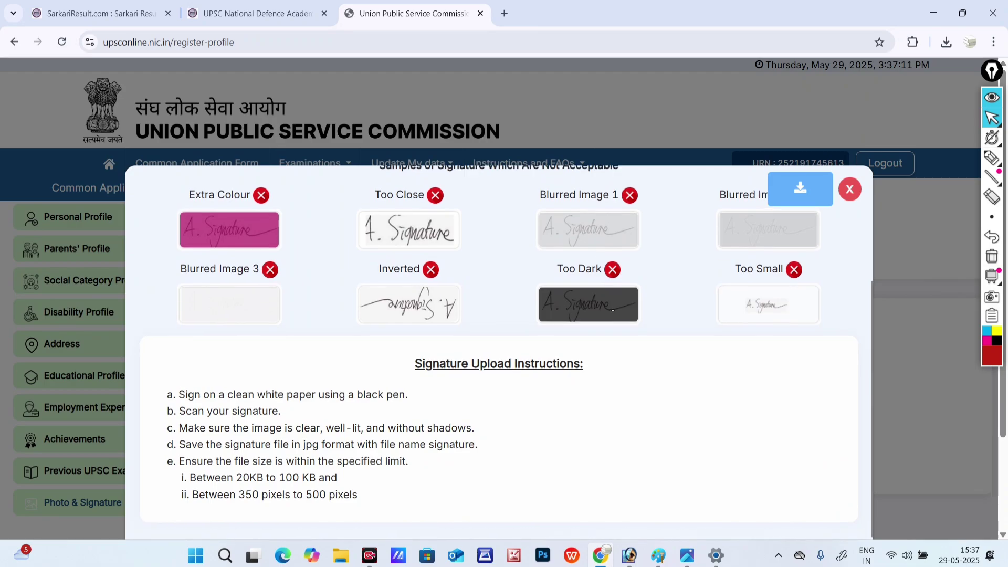
click(991, 158)
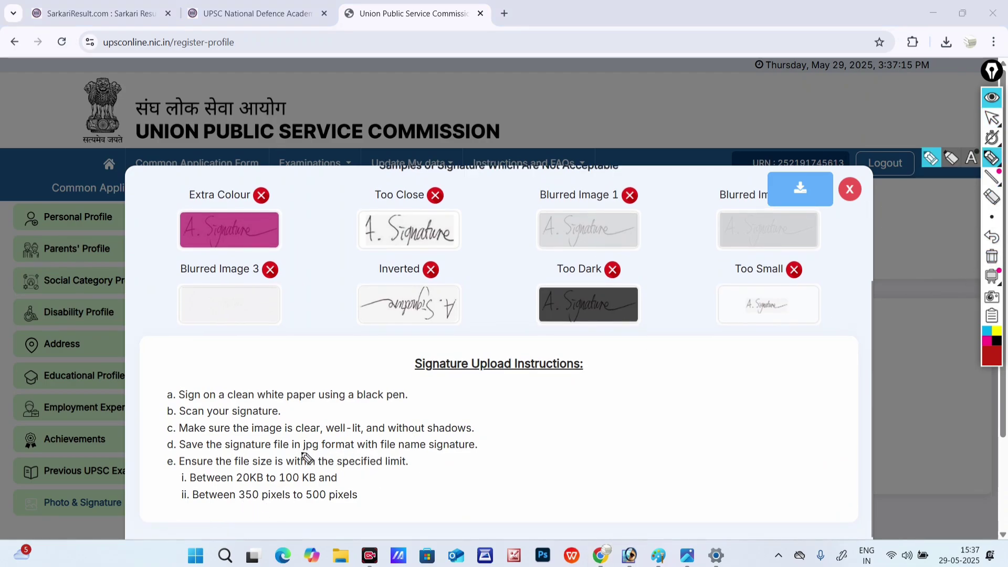
mouse_move(307, 458)
mouse_down()
mouse_move(320, 443)
mouse_move(304, 453)
mouse_up()
mouse_move(459, 458)
mouse_down()
mouse_move(470, 435)
mouse_move(445, 432)
mouse_move(434, 457)
mouse_up()
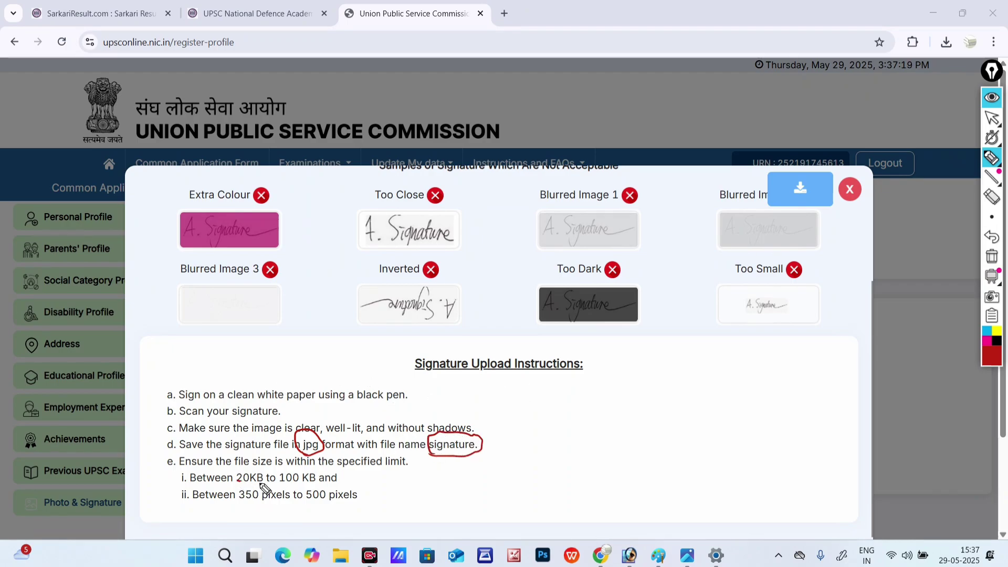
drag(239, 483, 298, 468)
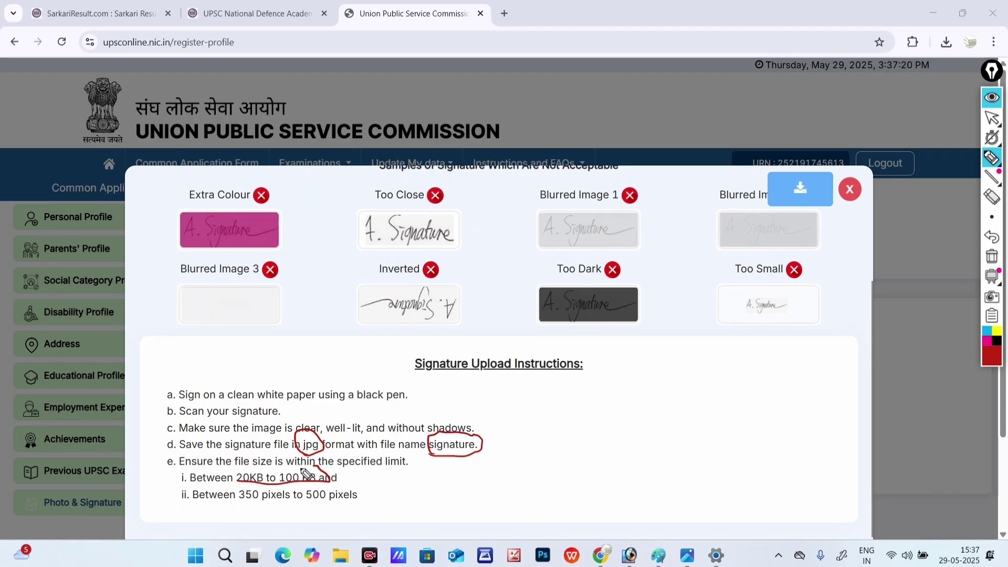
click(991, 256)
Close the signature guidelines, then switch to the desktop's CDS folder in File Explorer and select the photo1 file.
click(991, 118)
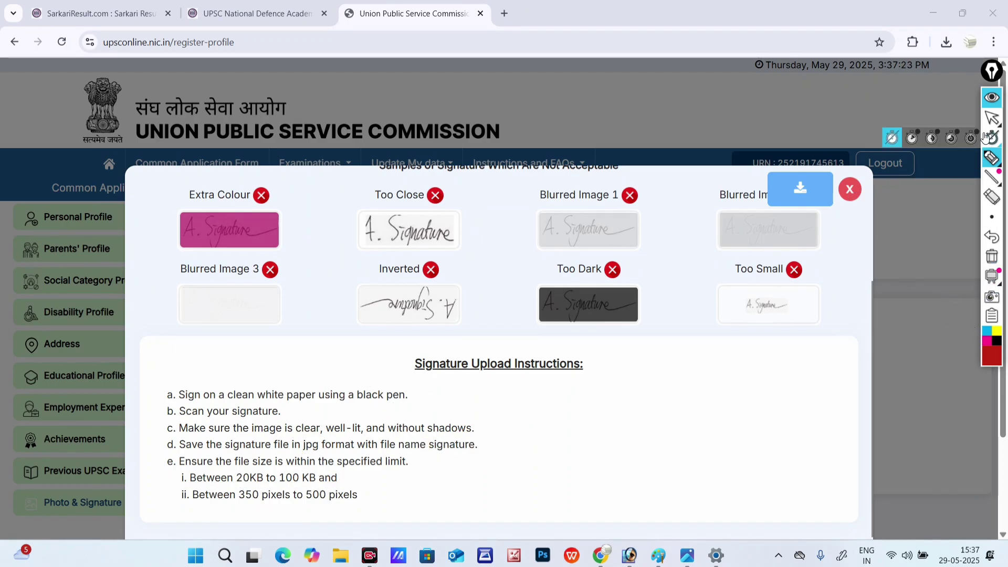
click(849, 189)
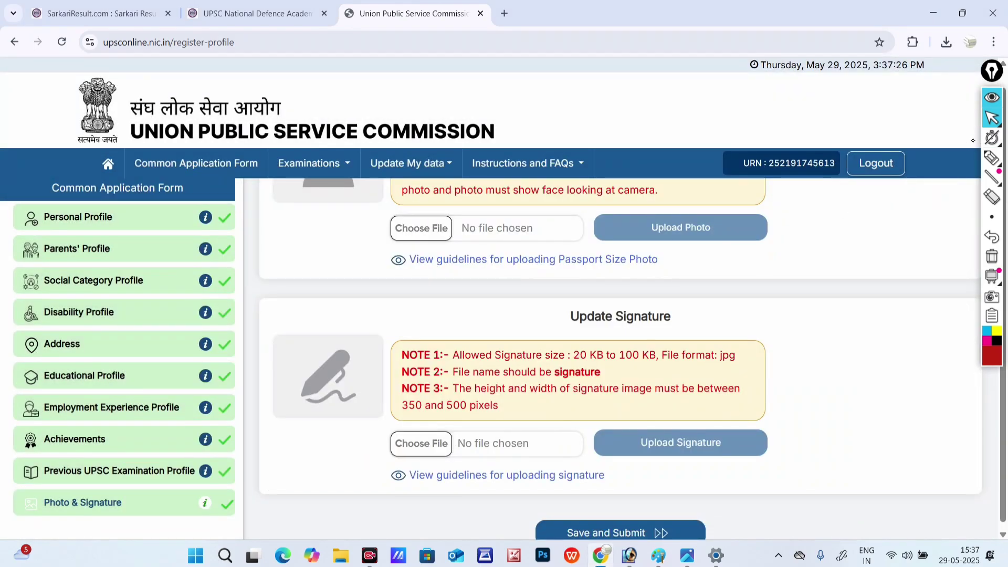
click(933, 13)
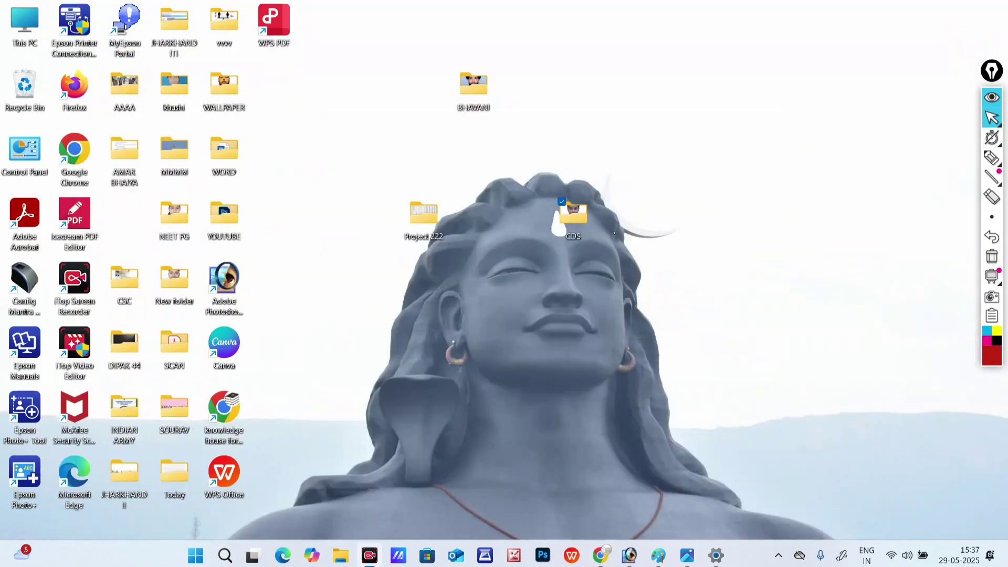
double_click(569, 215)
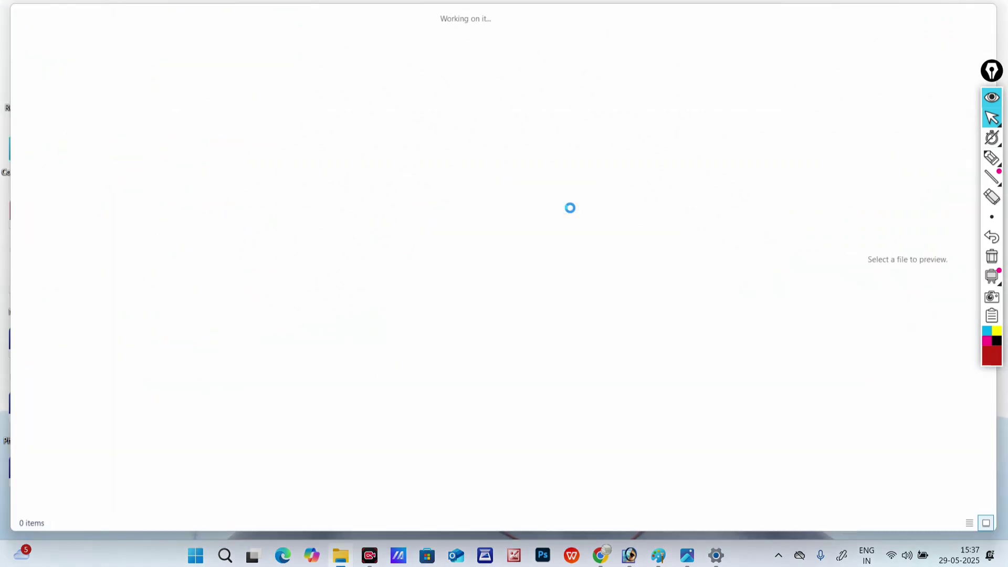
click(156, 241)
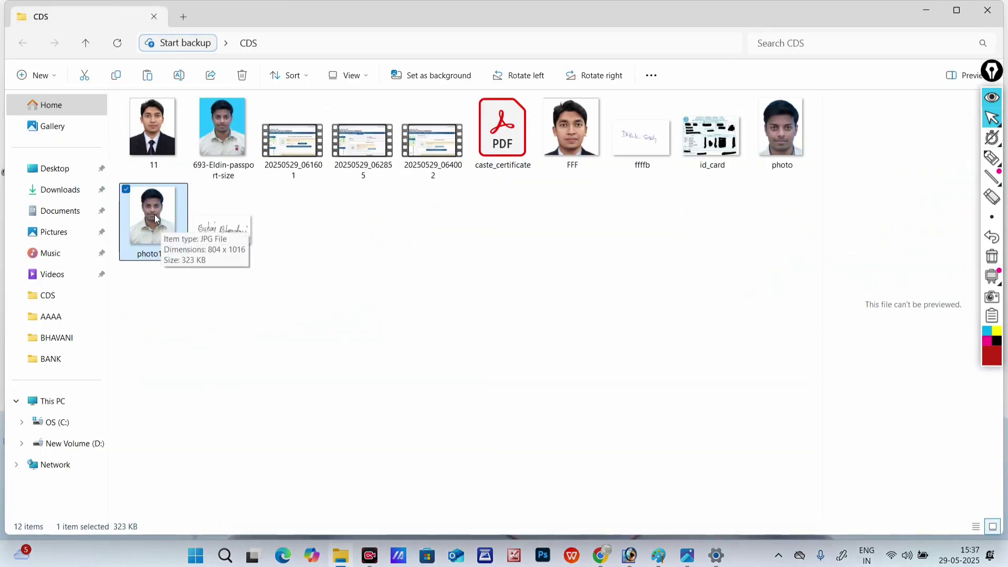
Open photo111 from the CDS folder in Photoshop, close it together with the leftover signature document, and return to the folder.
right_click(155, 219)
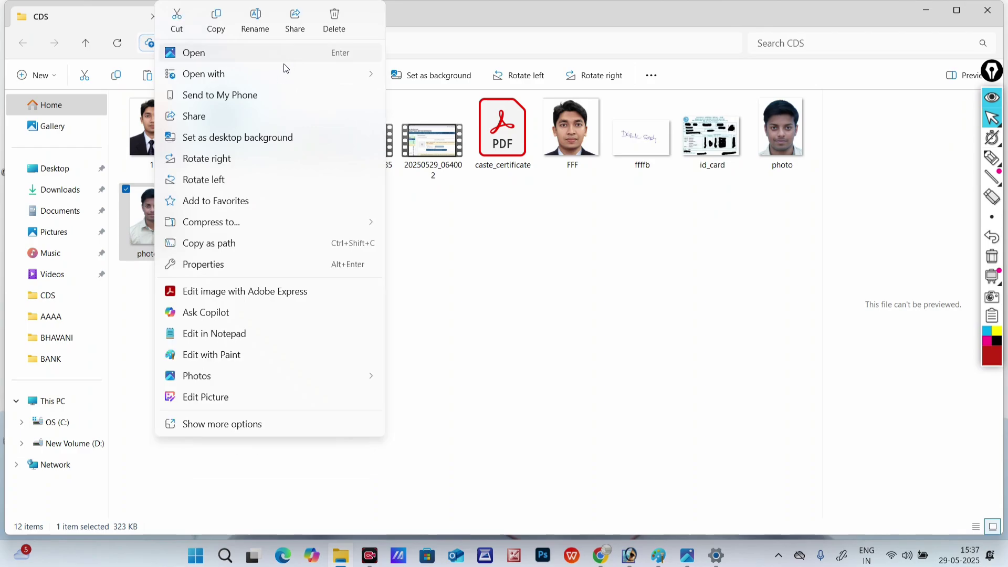
mouse_move(277, 74)
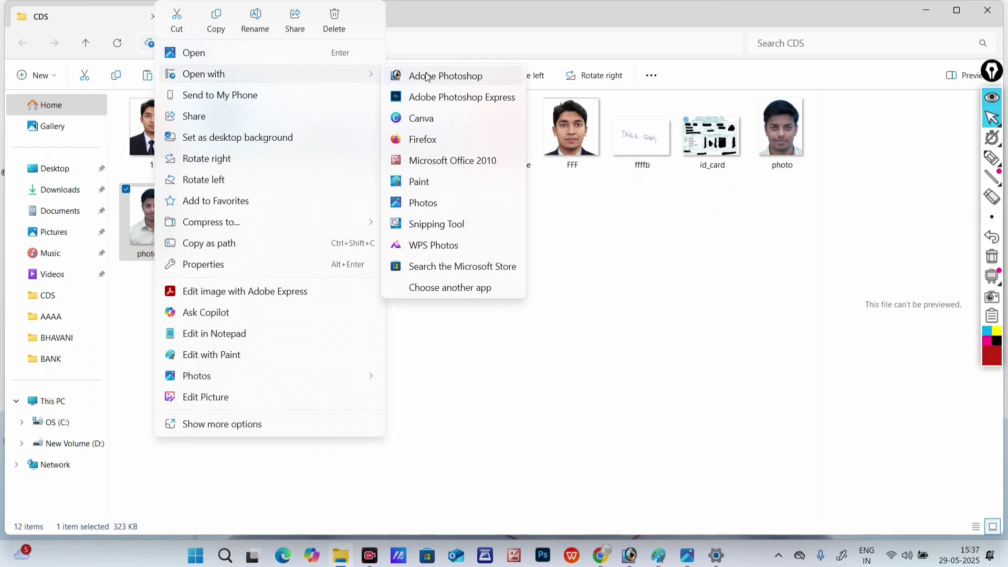
click(428, 78)
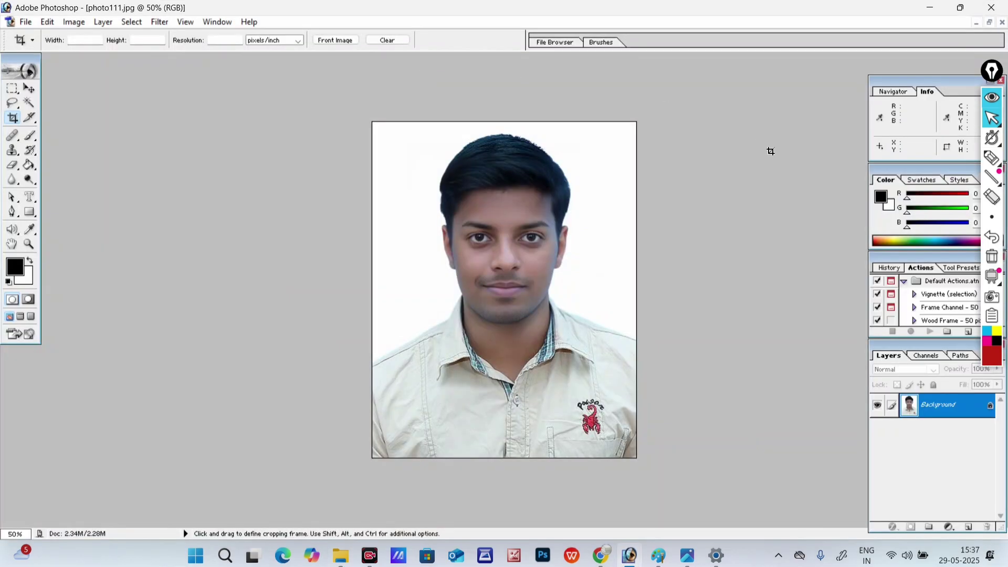
click(992, 21)
click(266, 77)
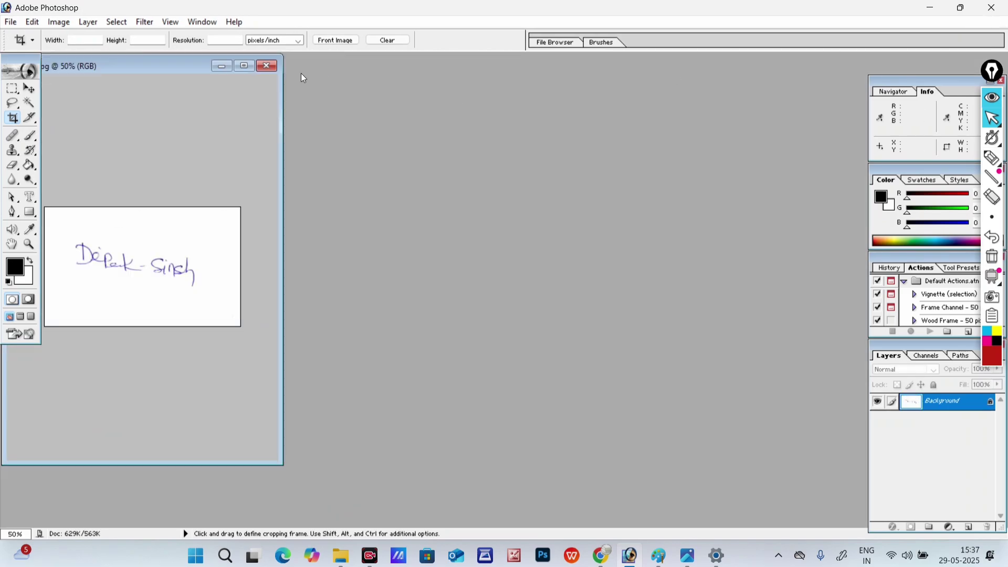
click(270, 67)
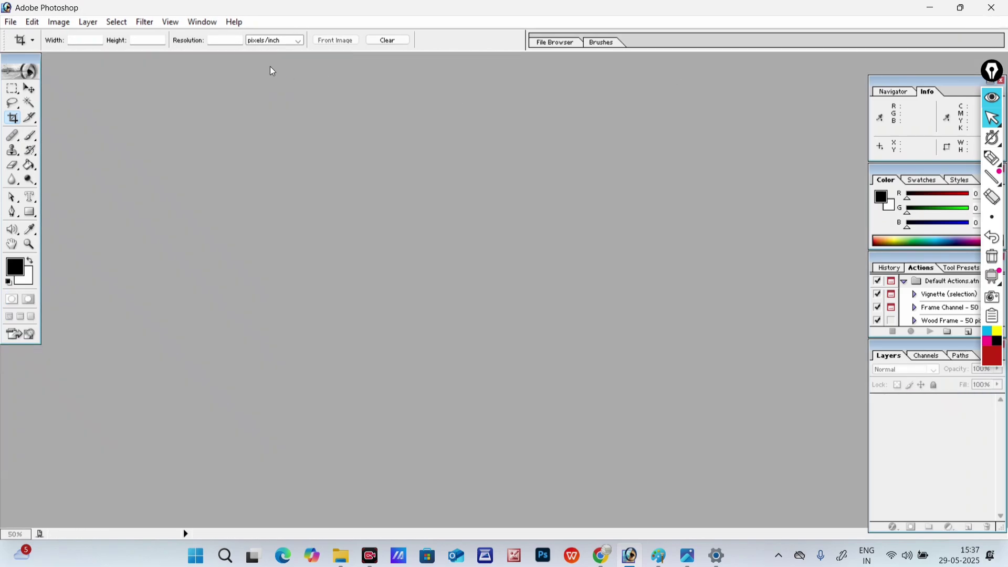
click(930, 8)
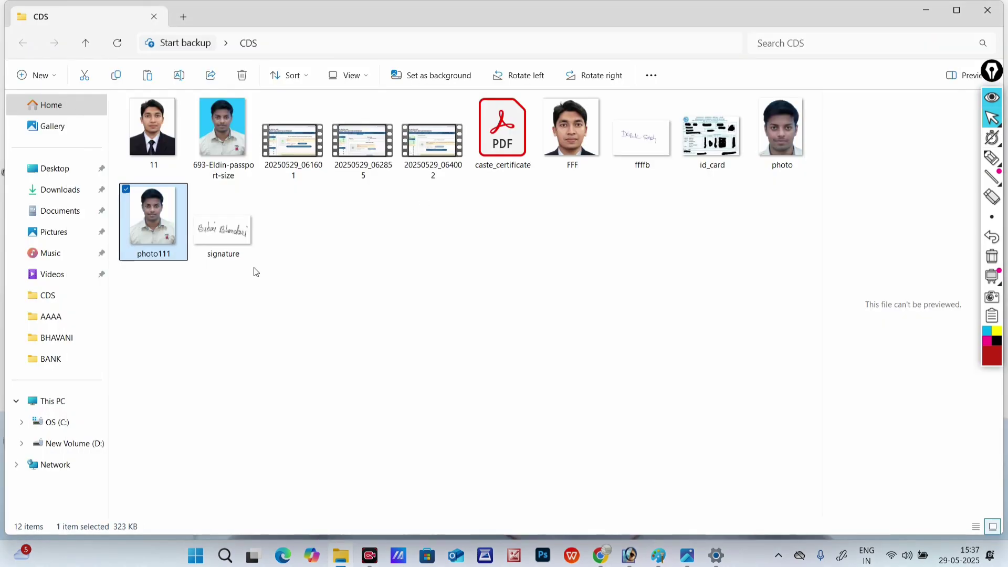
Open photo111 from the CDS folder in Photoshop and maximize its document window.
right_click(161, 218)
mouse_move(263, 74)
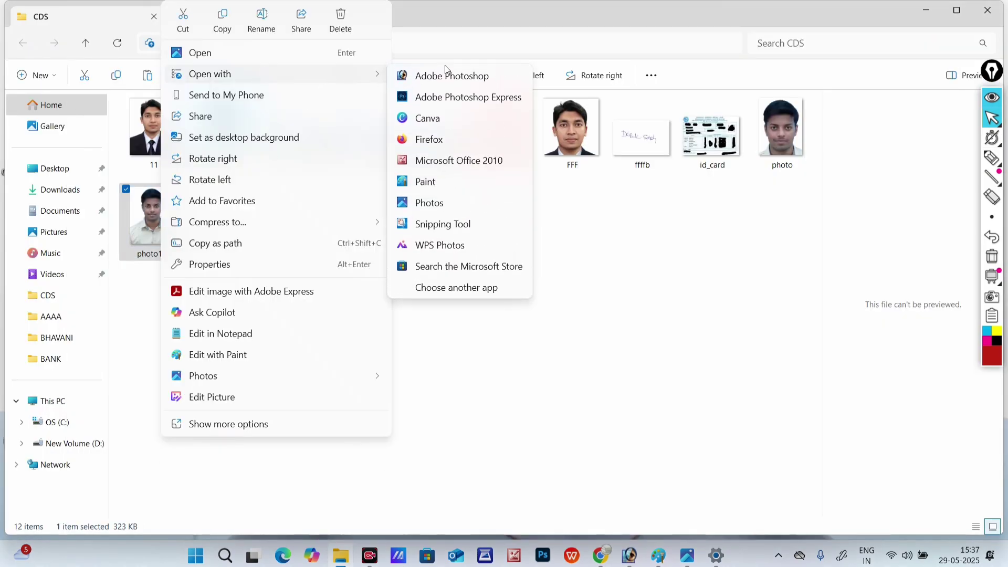
click(449, 75)
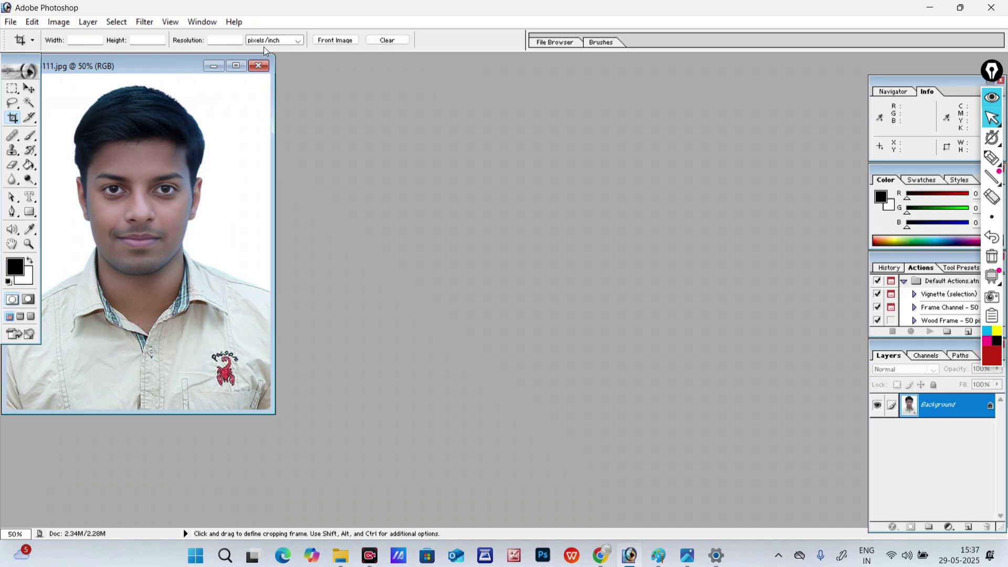
click(237, 66)
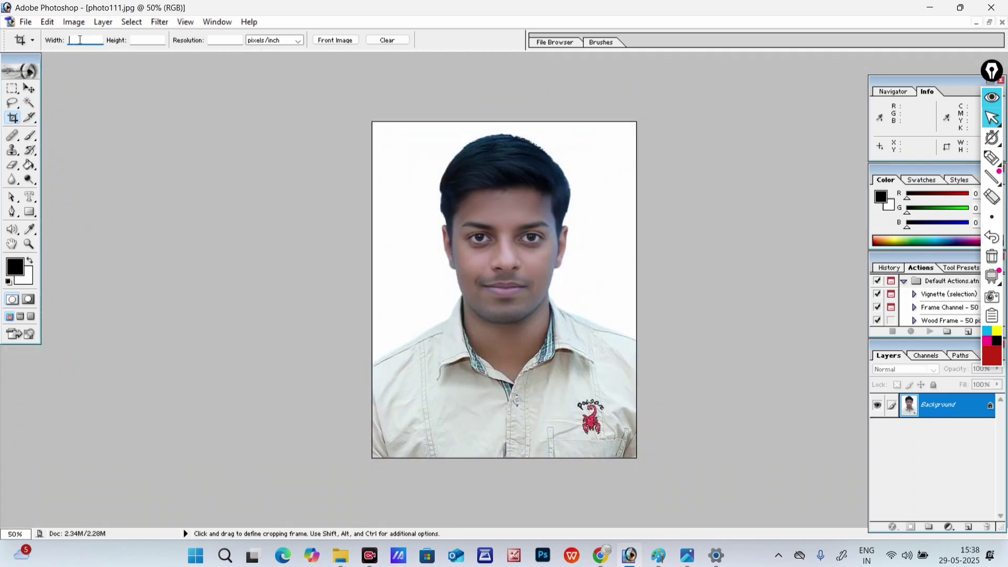
Crop the photo closely around the head, from just above the hair down to the shirt collar.
click(81, 40)
drag(413, 129, 414, 130)
drag(460, 224, 593, 343)
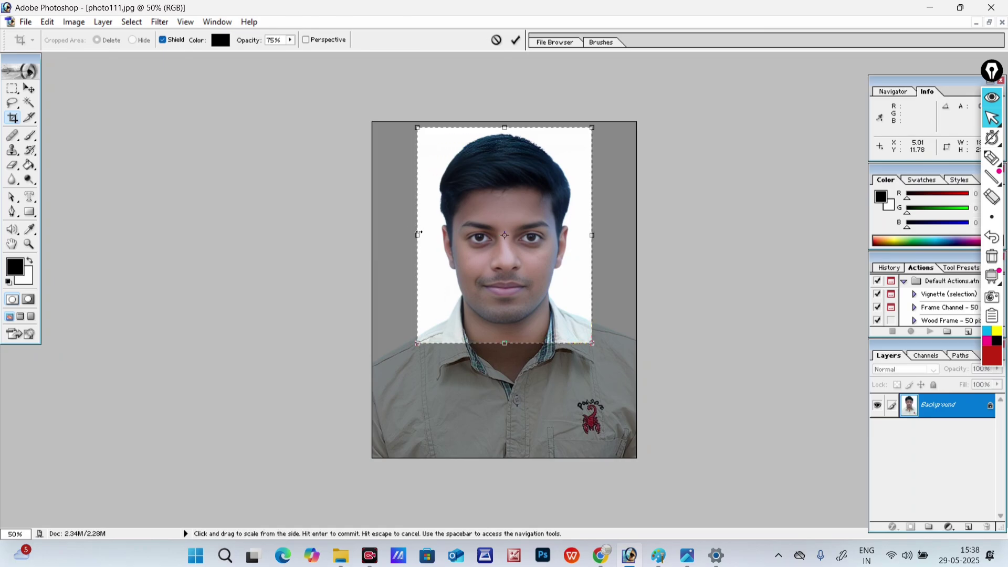
drag(543, 228, 540, 228)
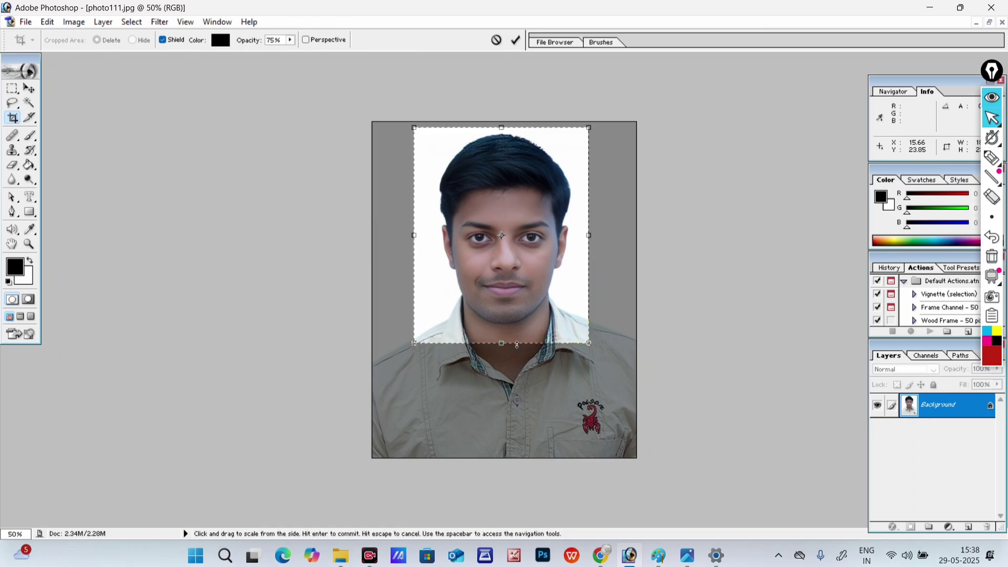
drag(519, 346, 513, 405)
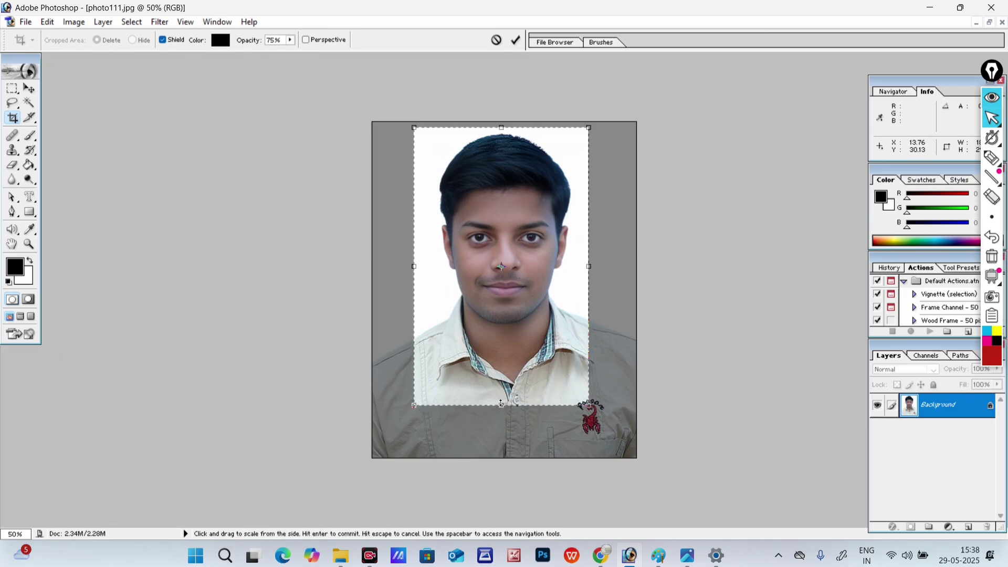
drag(501, 406, 517, 340)
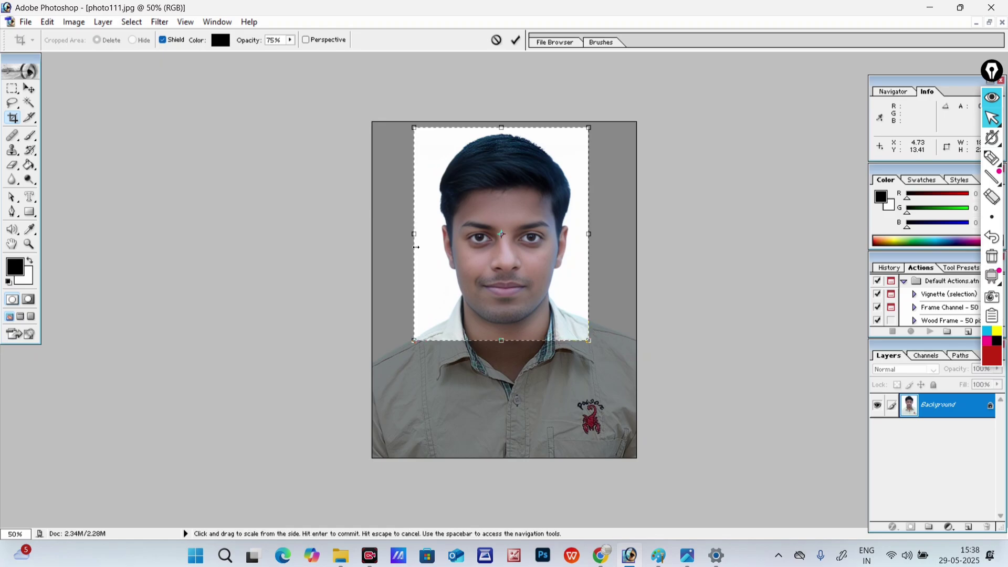
drag(418, 247, 423, 253)
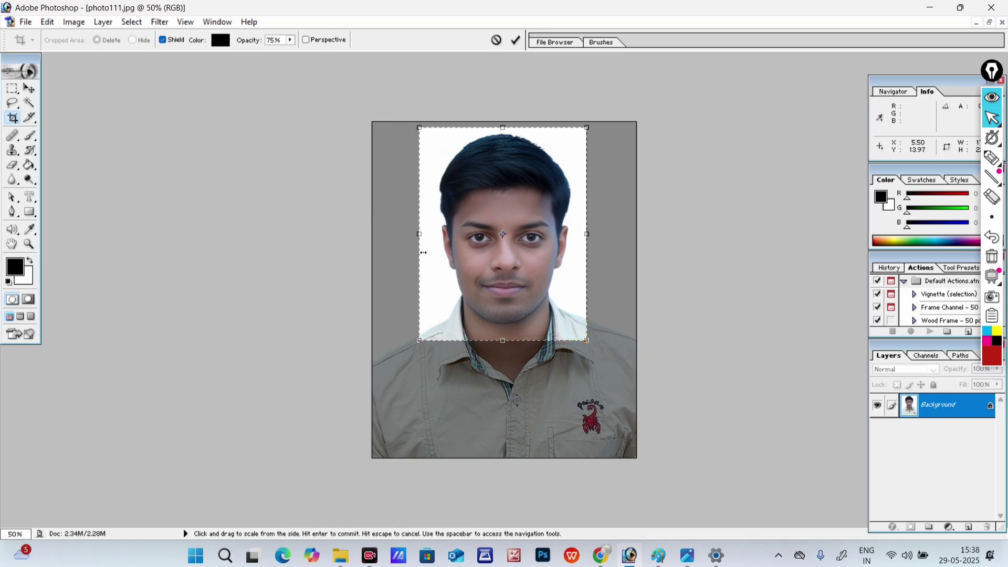
key(Return)
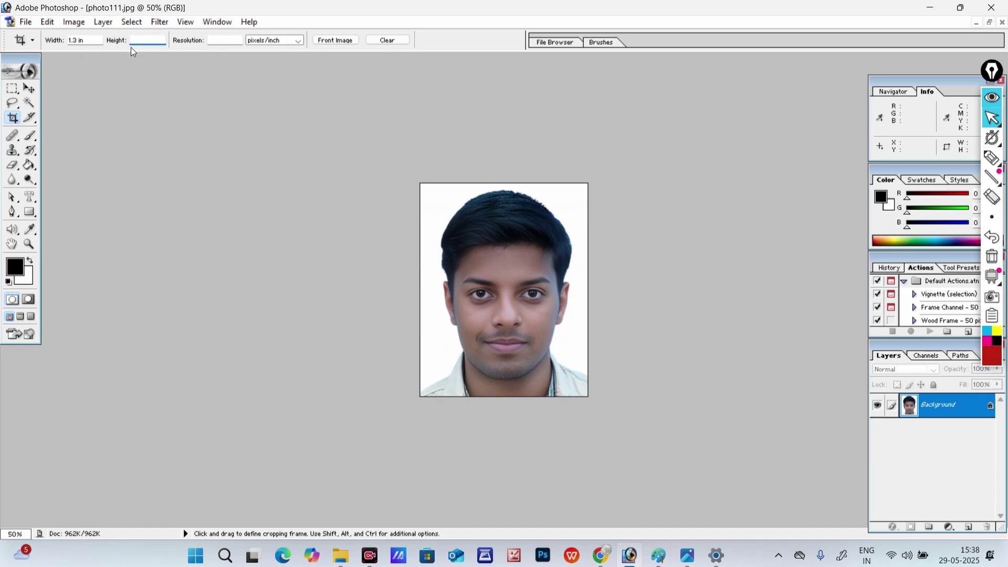
Set the Crop tool to 1.3 in wide, 1.7 in high and 300 pixels/inch, and crop the centred portrait to that size.
key(Tab)
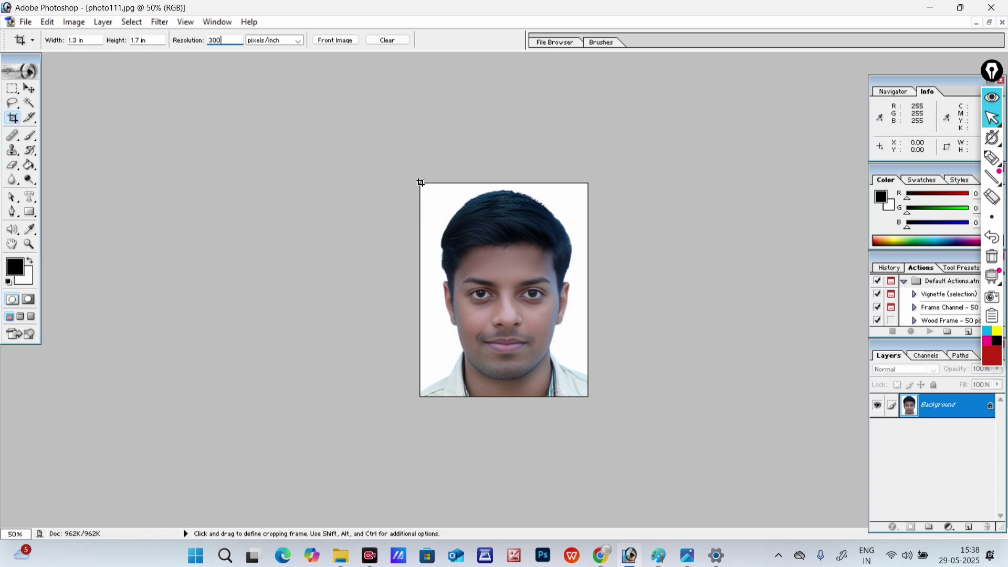
drag(420, 183, 583, 397)
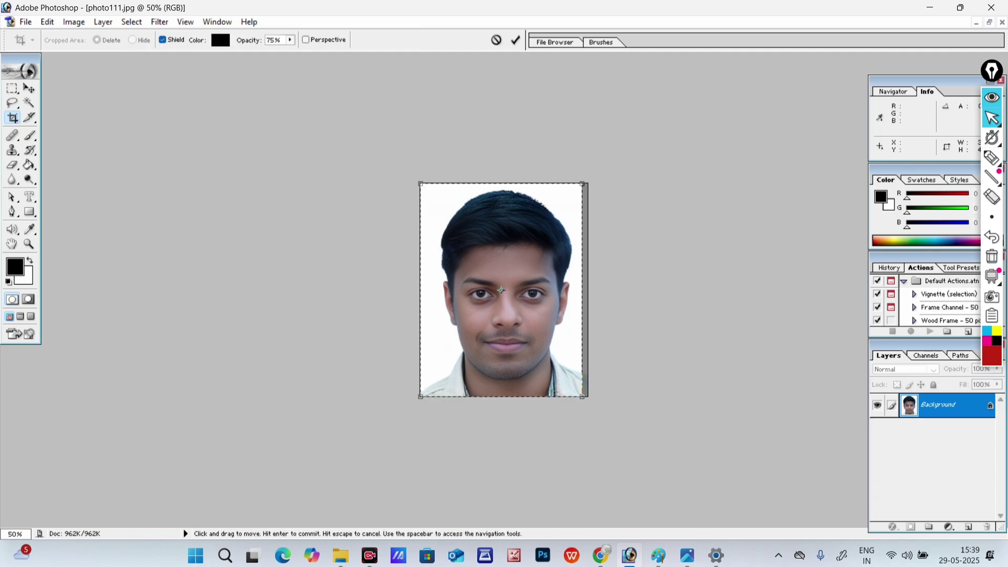
drag(501, 291, 505, 290)
key(Return)
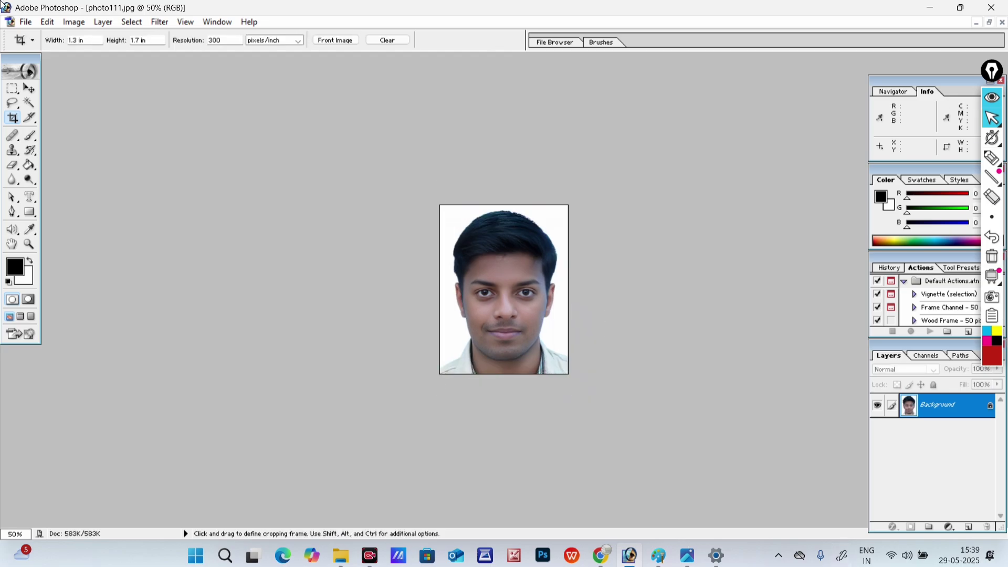
Save the cropped photo in the CDS folder as v1111 in JPEG format, with Maximum quality 12 and Baseline ("Standard").
click(23, 22)
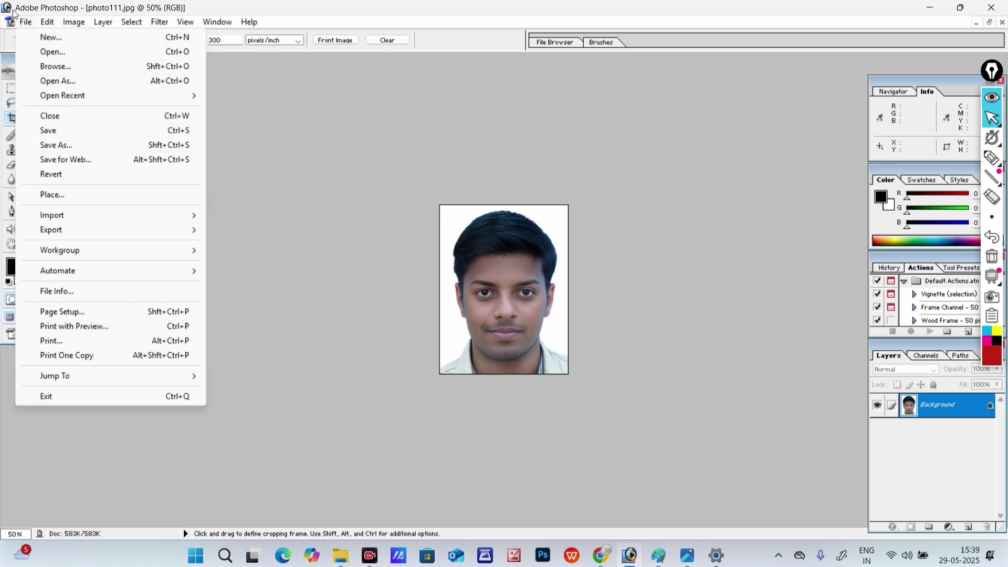
click(21, 23)
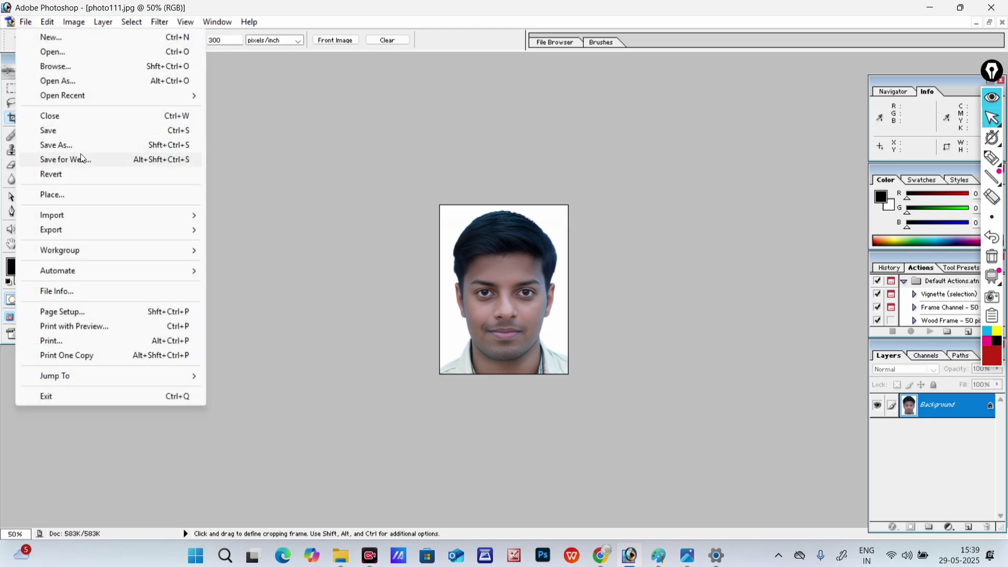
click(86, 144)
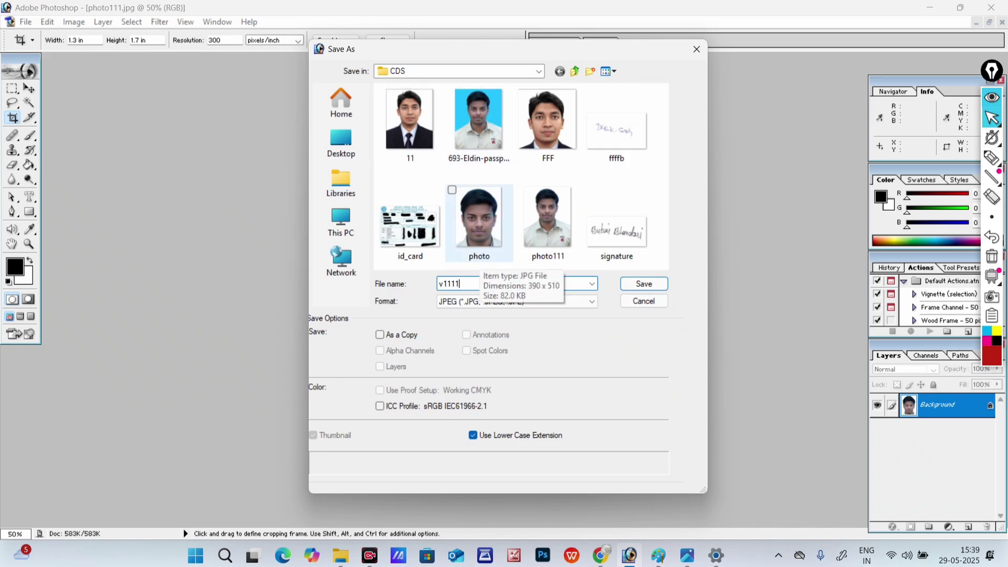
click(474, 303)
click(467, 365)
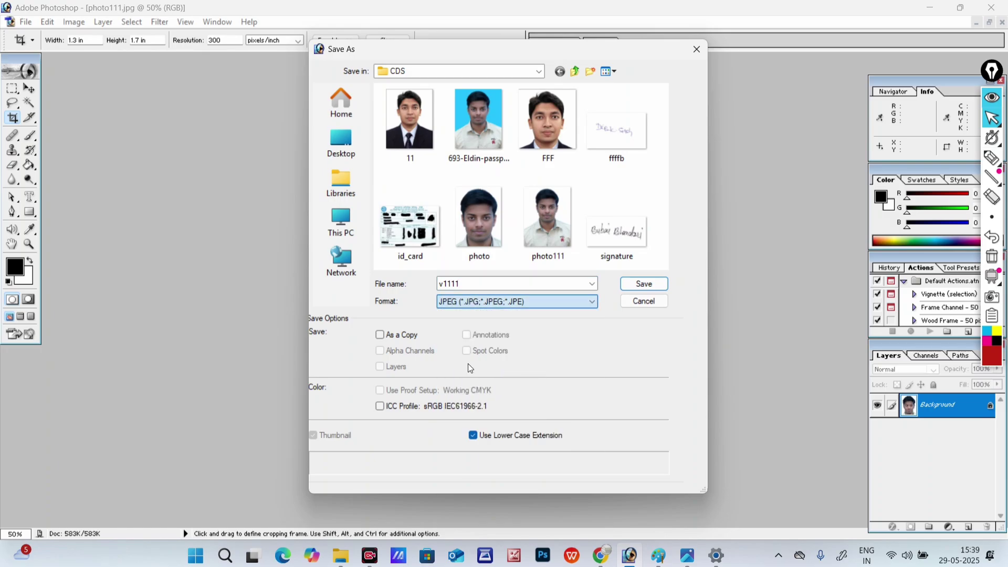
click(644, 288)
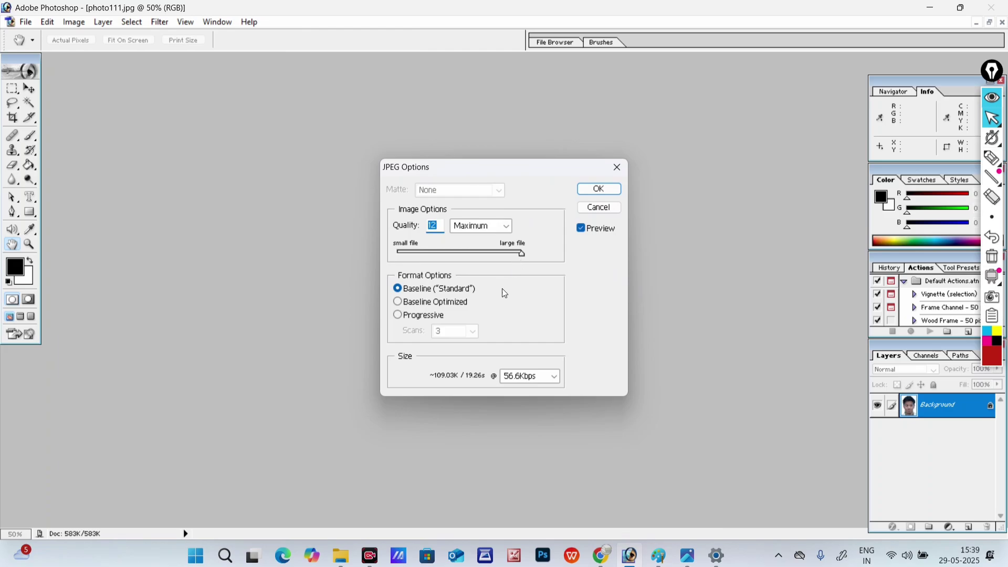
click(599, 189)
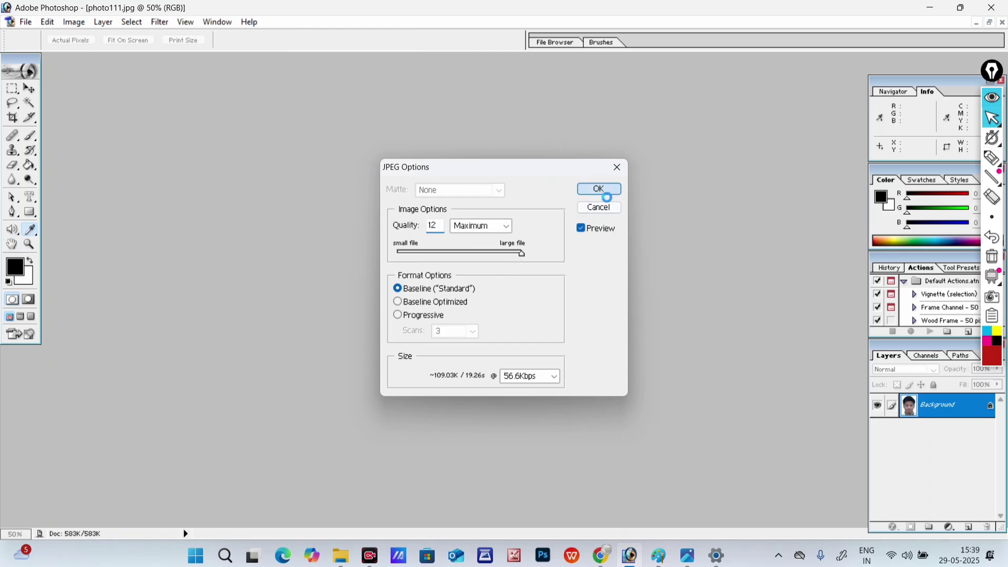
key(c)
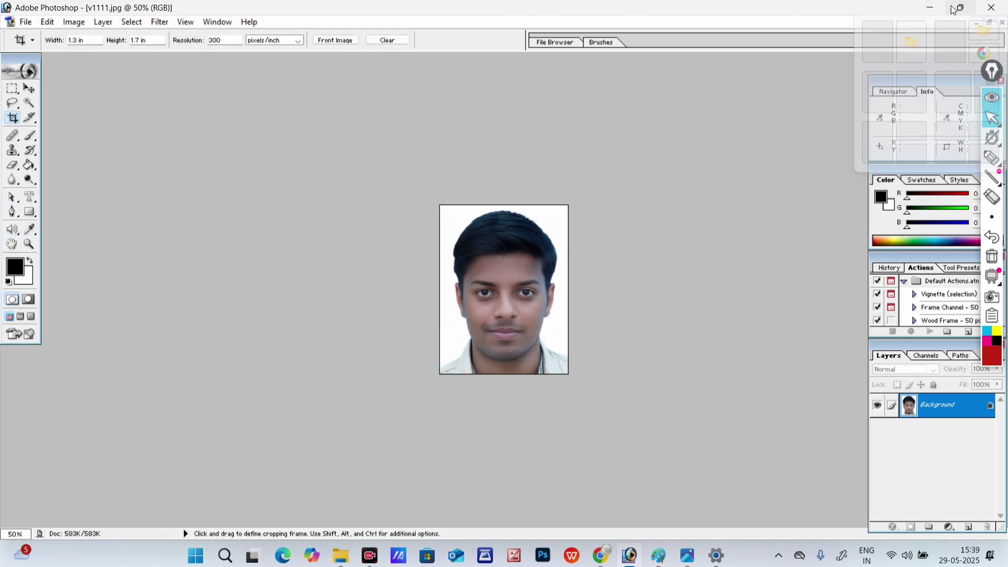
Switch to Chrome, search Google for pdf.pi7 in a new tab, and open the Pi7 PDF Tool site.
click(929, 7)
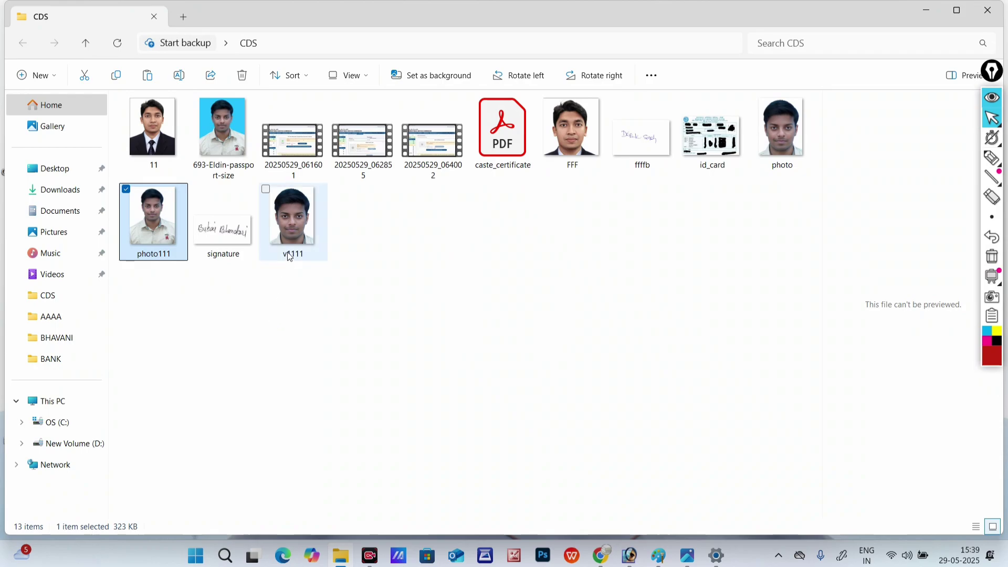
click(600, 555)
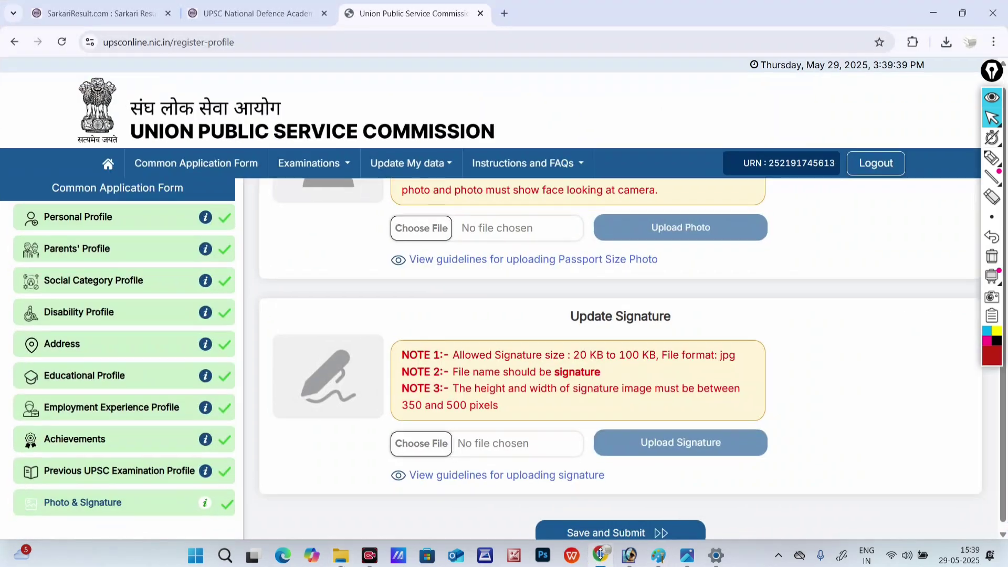
click(503, 14)
text(g)
key(Return)
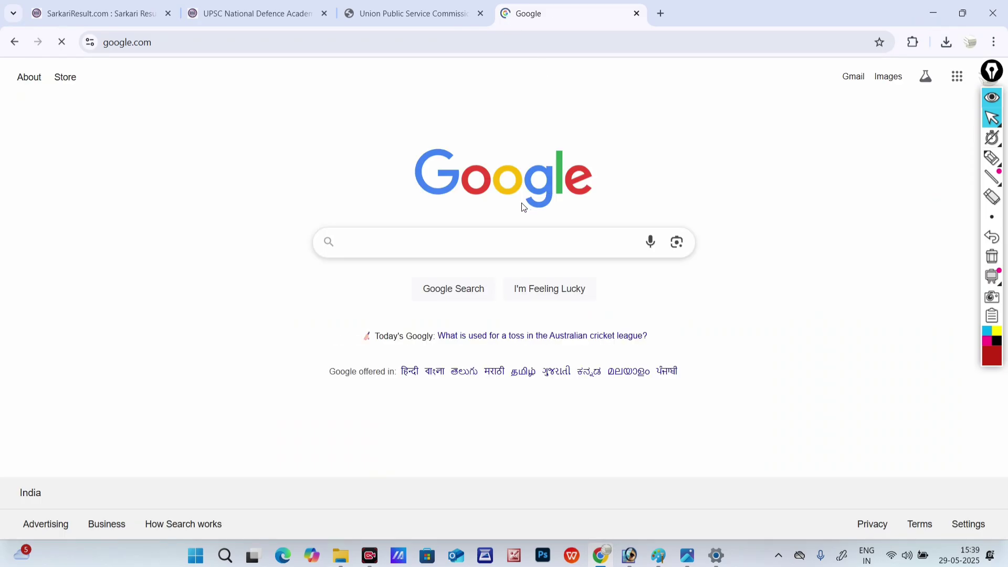
click(488, 250)
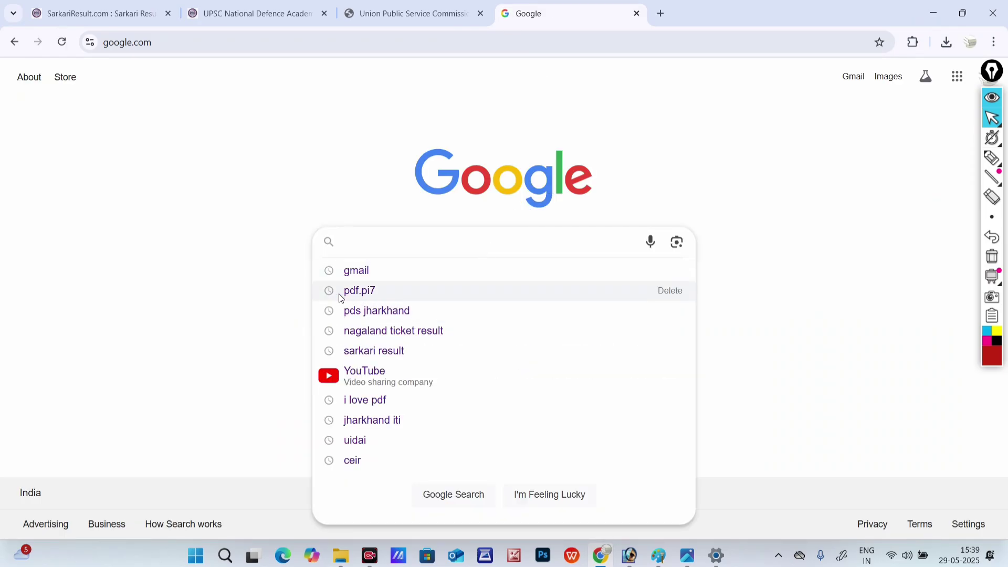
click(360, 291)
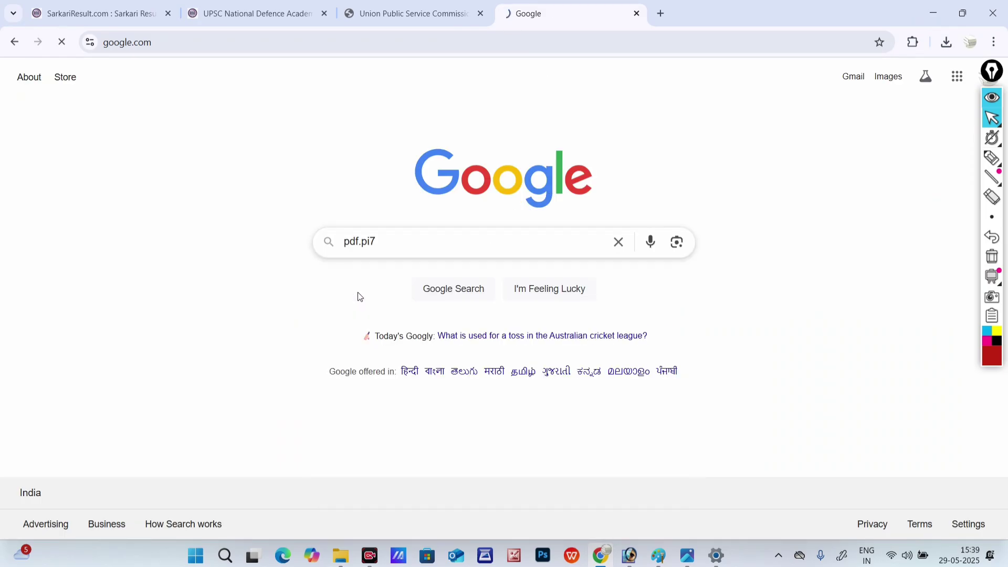
click(181, 205)
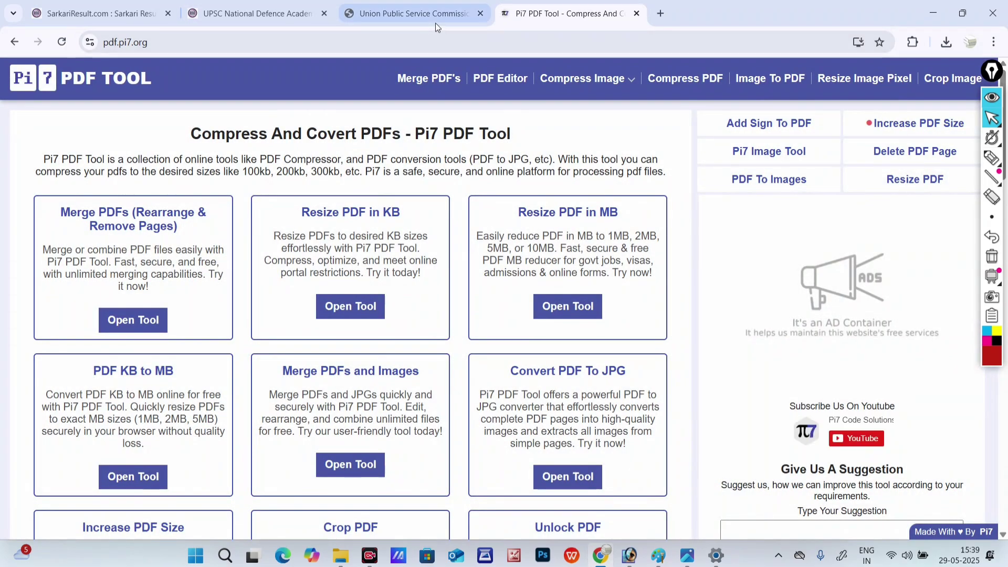
Check the passport size photo notes on the UPSC page for the allowed size, and return to the pdf.pi7 search results.
click(415, 13)
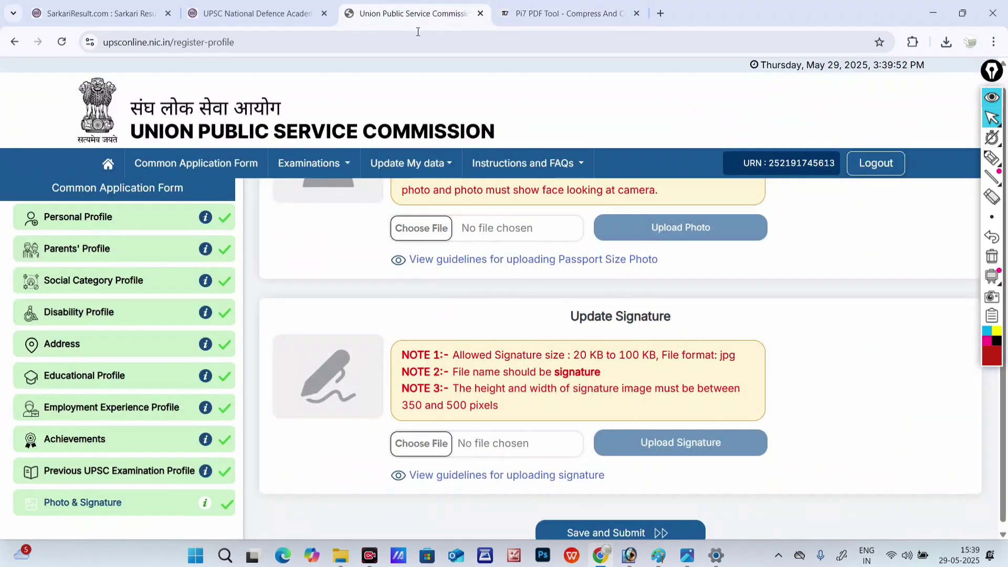
scroll(491, 298, up, 3)
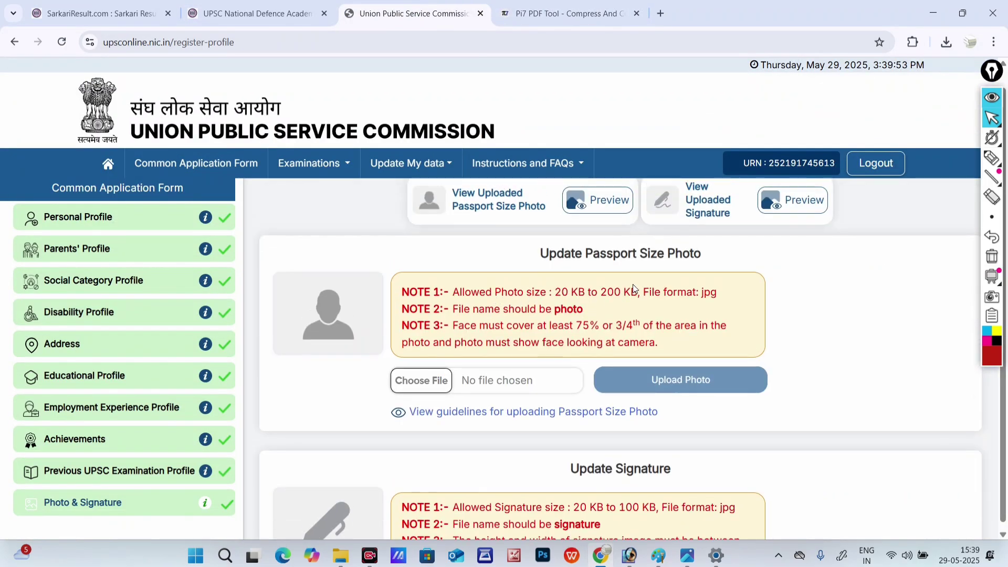
click(567, 14)
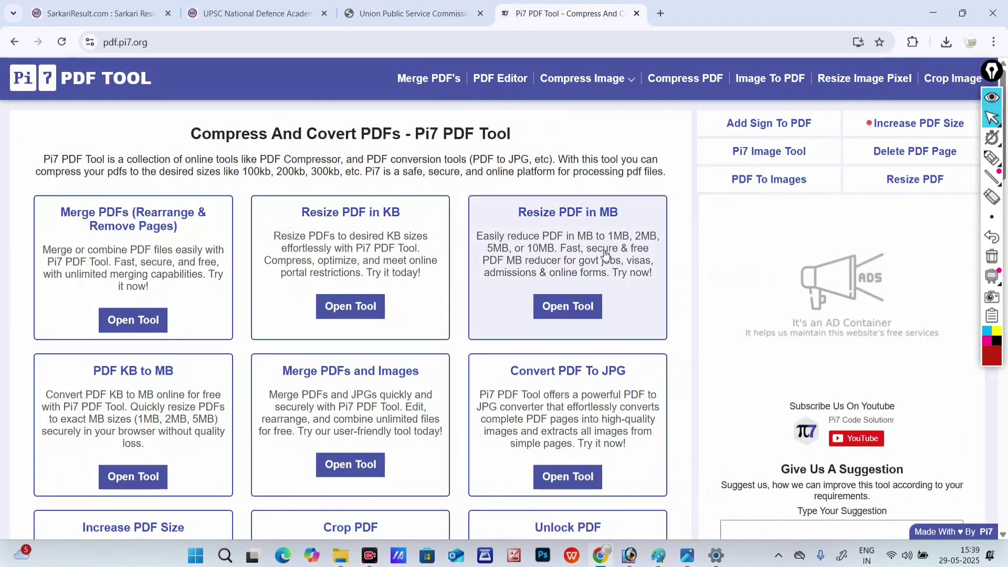
click(14, 42)
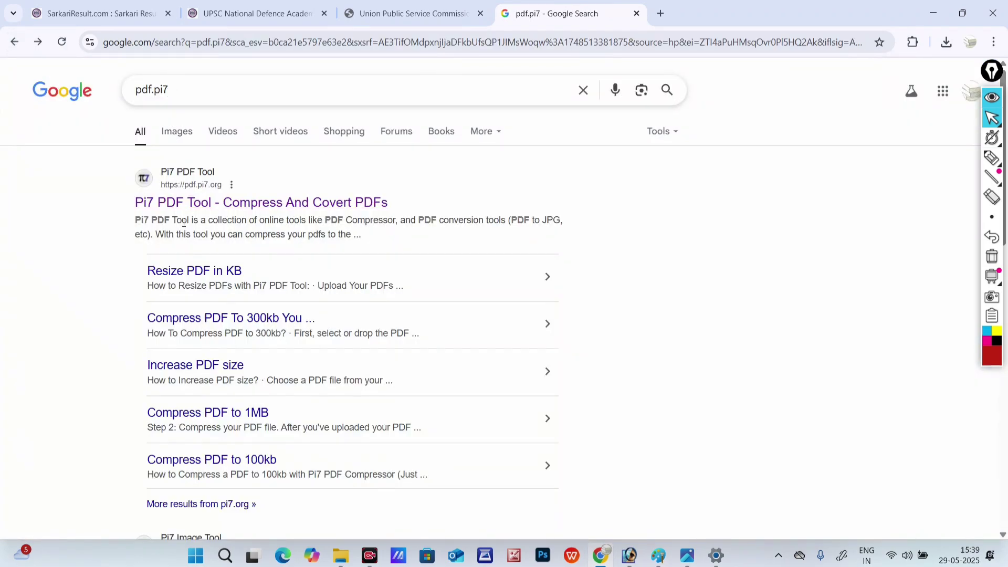
Open the Pi7 PDF Tool site from the search results and go to its Compress Image to 100kb tool.
click(187, 205)
mouse_move(597, 84)
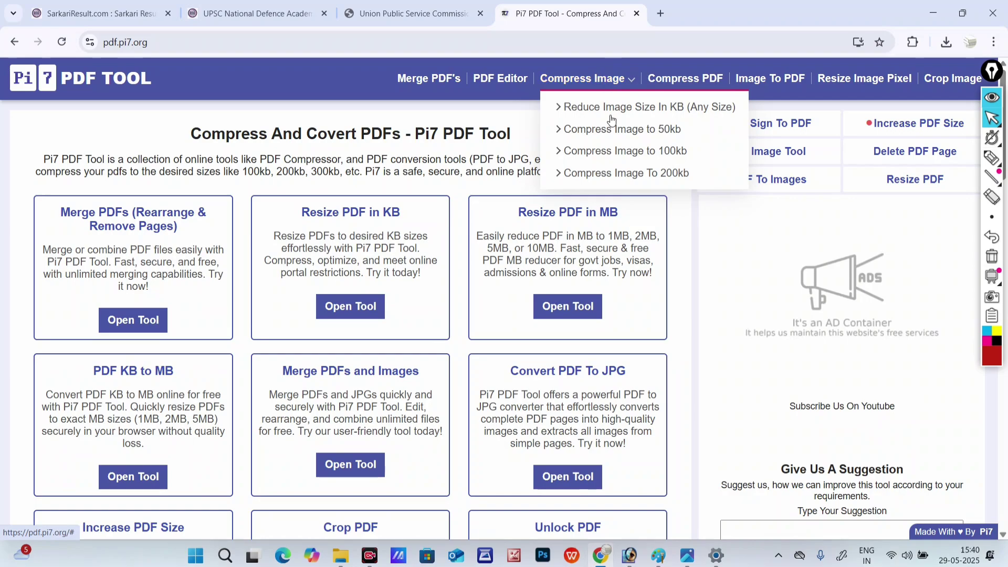
click(625, 152)
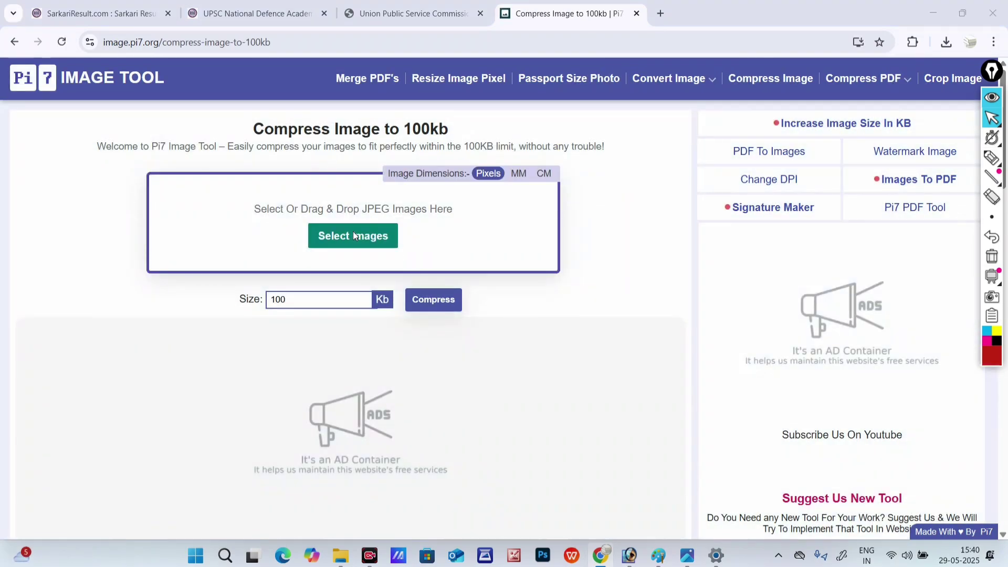
Load the v1111 image from the CDS folder on the Desktop into the image compressor.
click(352, 232)
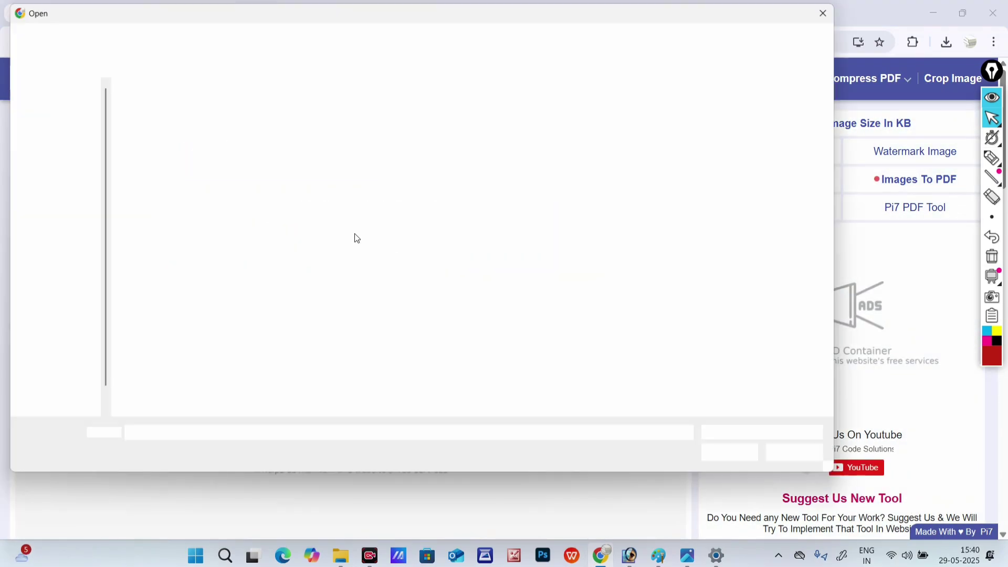
click(54, 153)
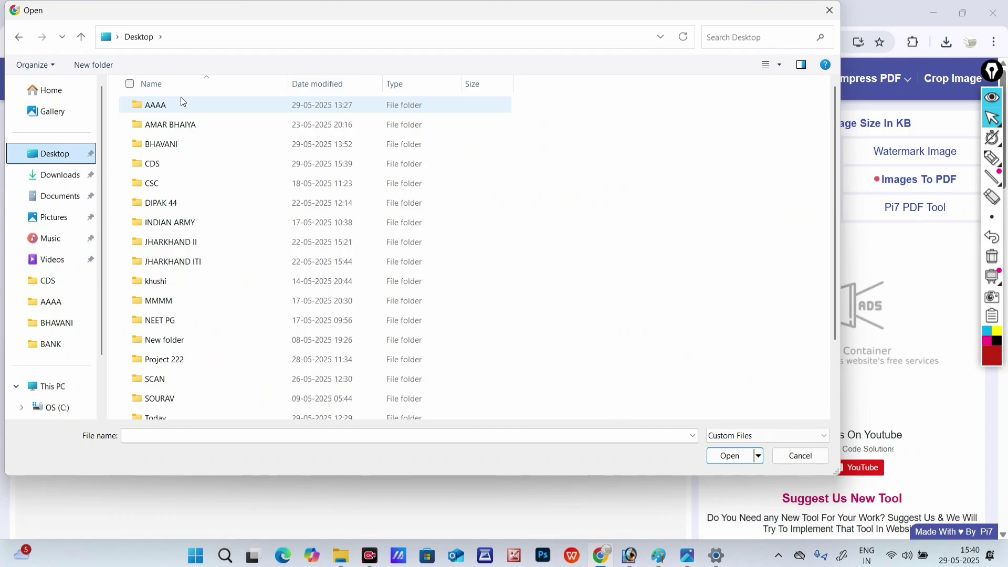
double_click(187, 161)
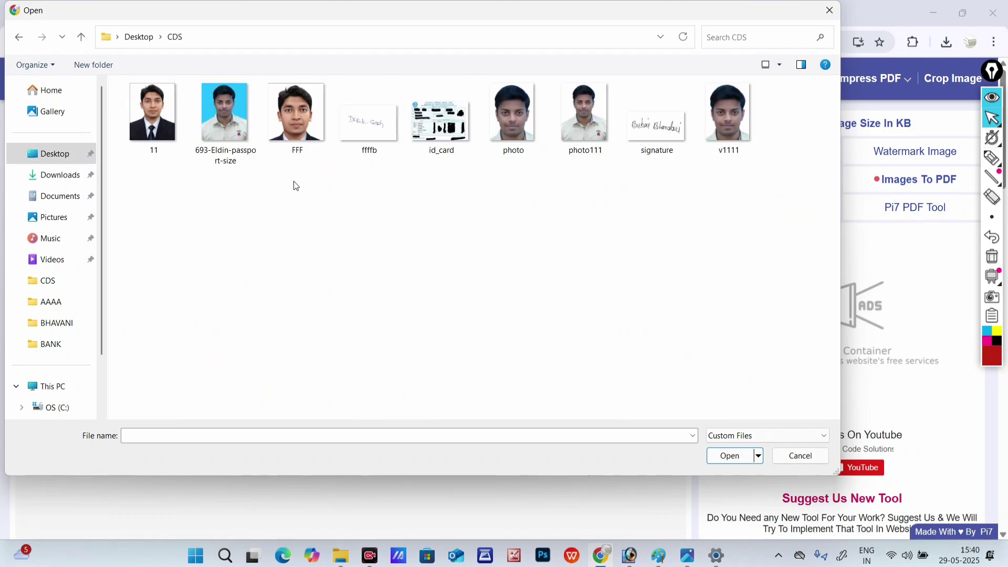
click(729, 126)
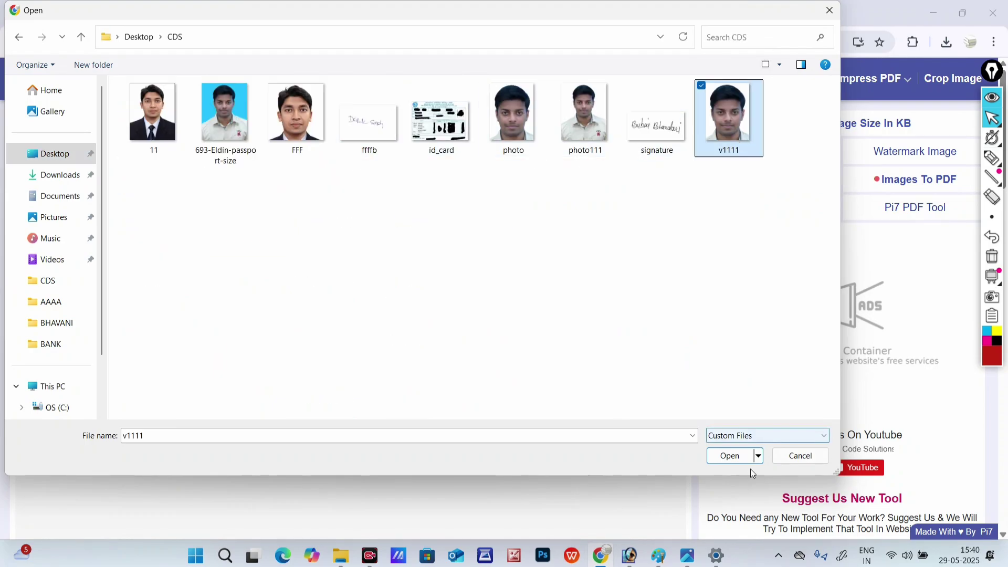
click(736, 459)
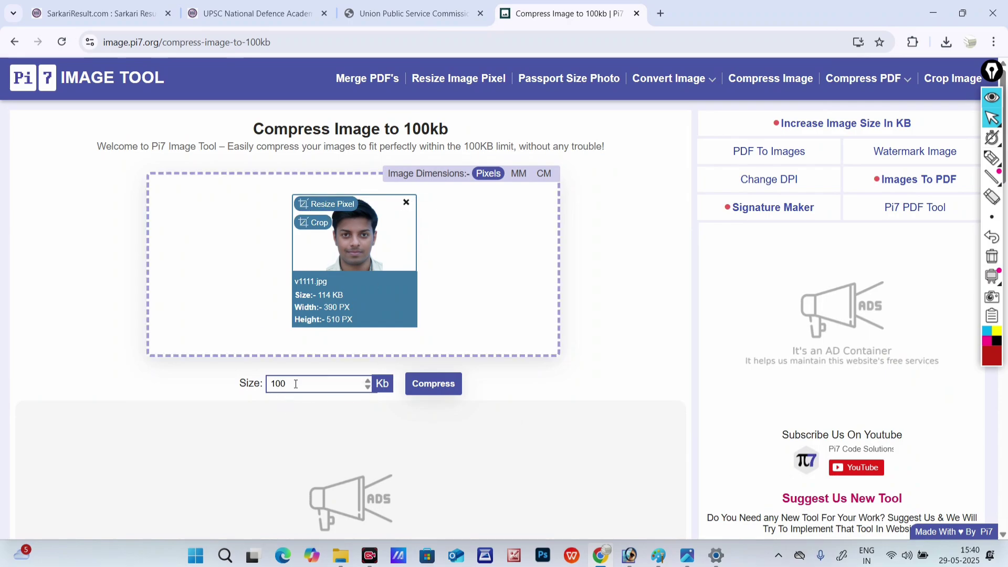
Compress the v1111 image to 100 KB and download it, showing the file in the Downloads folder.
click(433, 385)
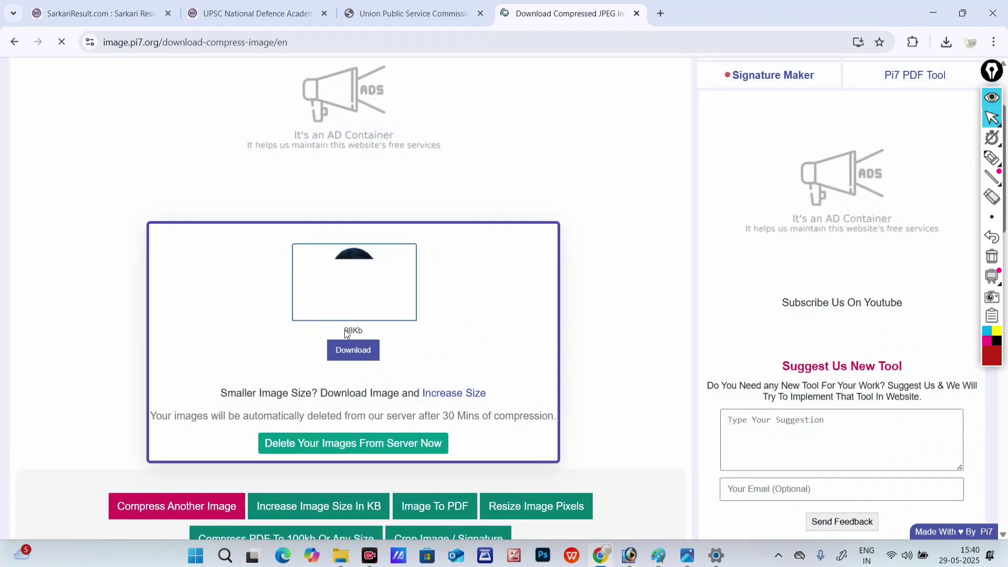
double_click(349, 330)
click(353, 350)
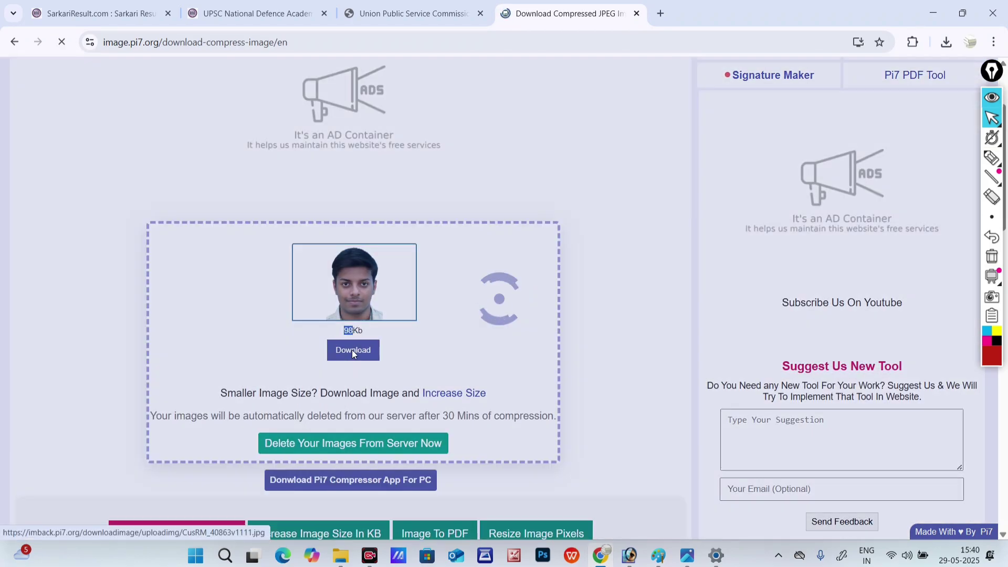
click(946, 43)
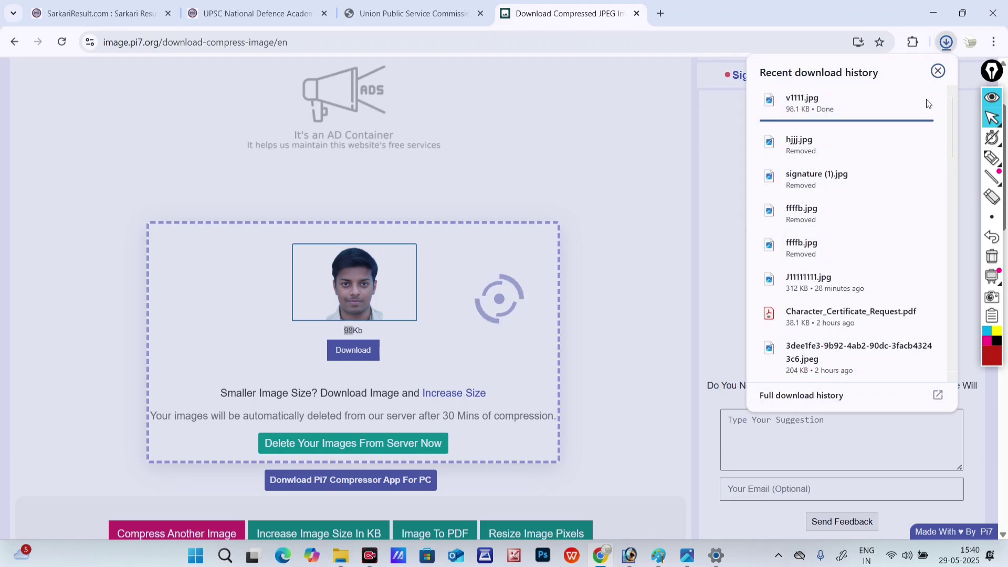
click(902, 102)
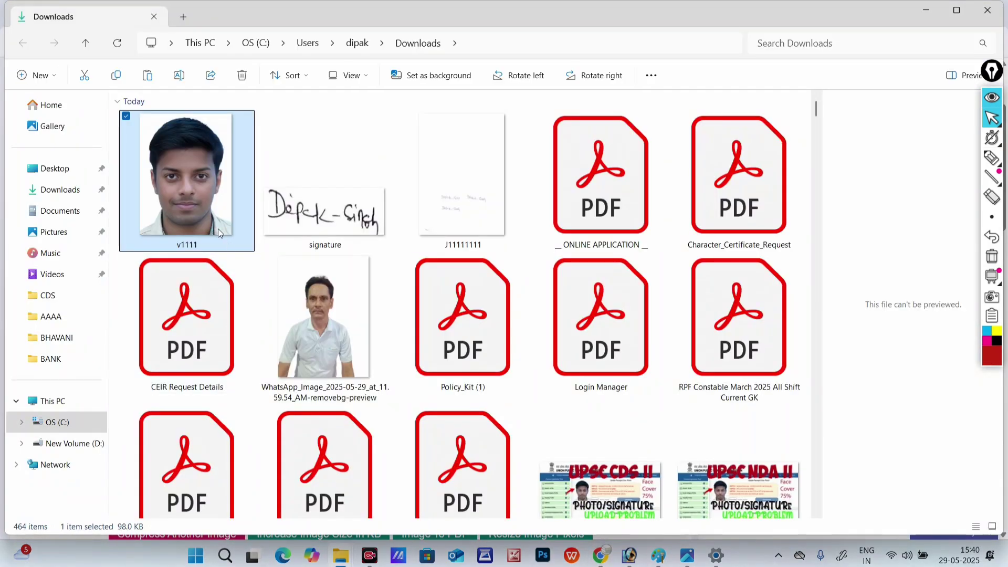
Permanently delete the WhatsApp_Image_2025-05-29_at_11.59.54_AM-removebg-preview file from the Downloads folder.
click(331, 336)
key(shift+Delete)
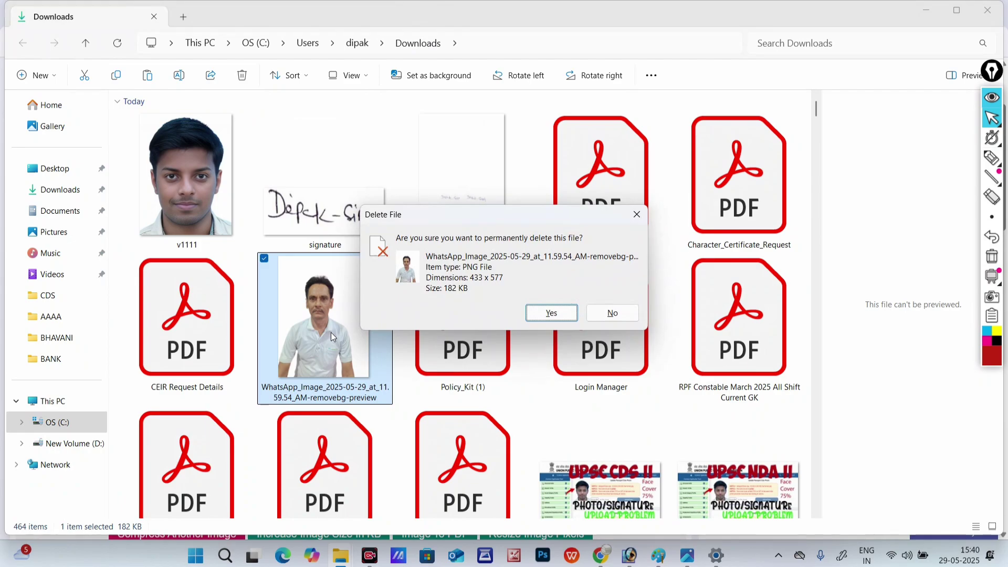
key(Return)
Try to rename the downloaded v1111 image as photo, declining the numbered alternative name.
click(210, 206)
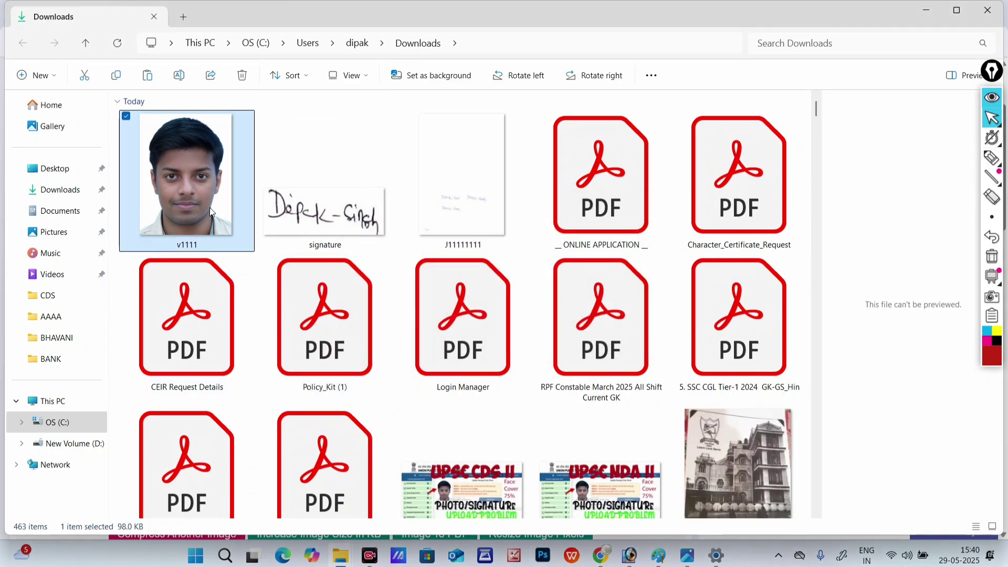
key(shift+F10)
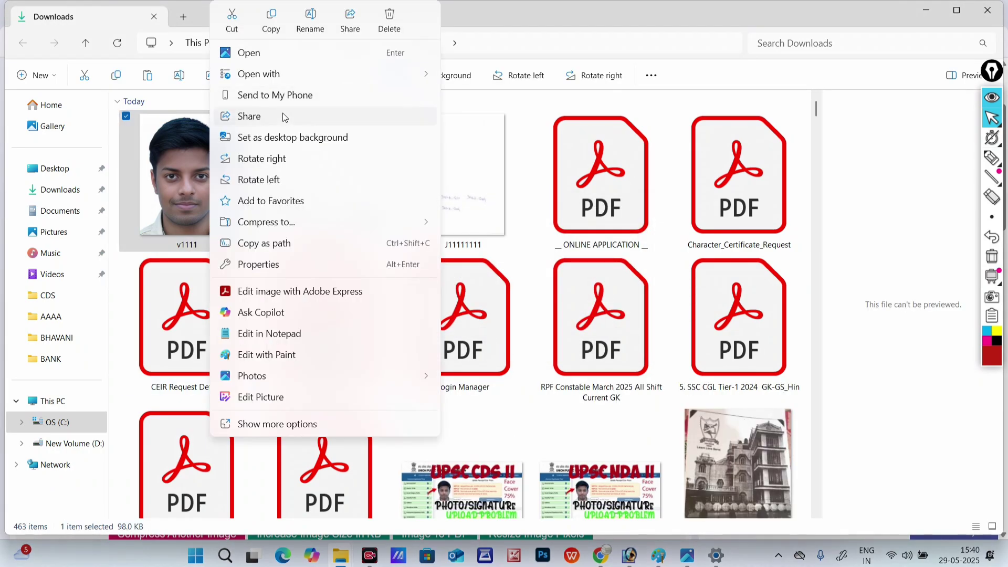
click(312, 23)
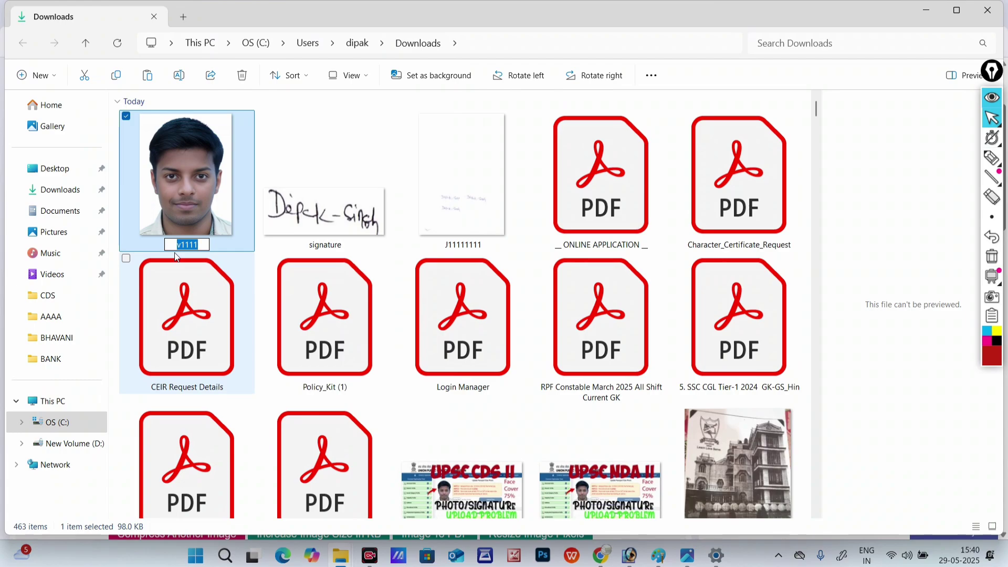
text(p)
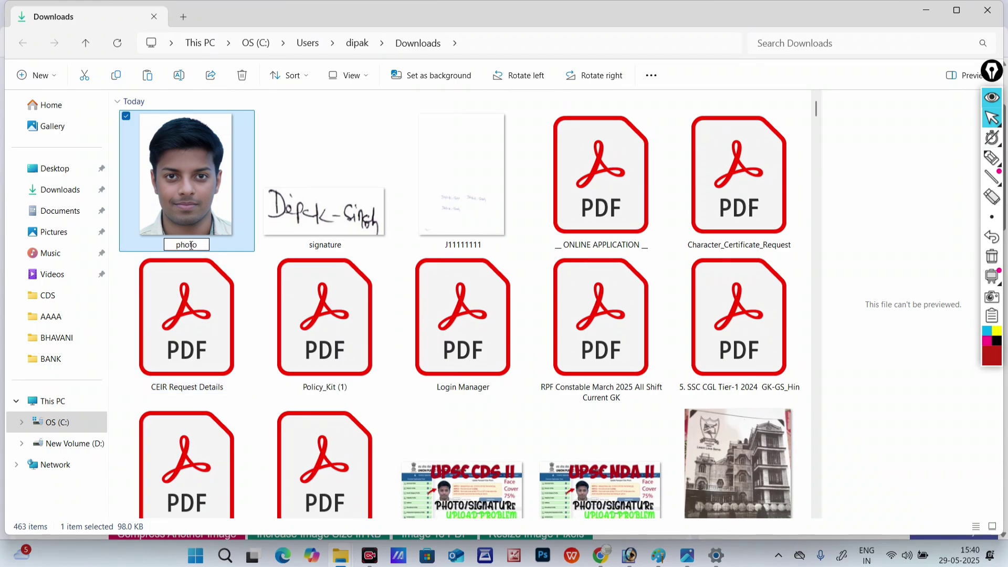
text(hoto)
click(230, 260)
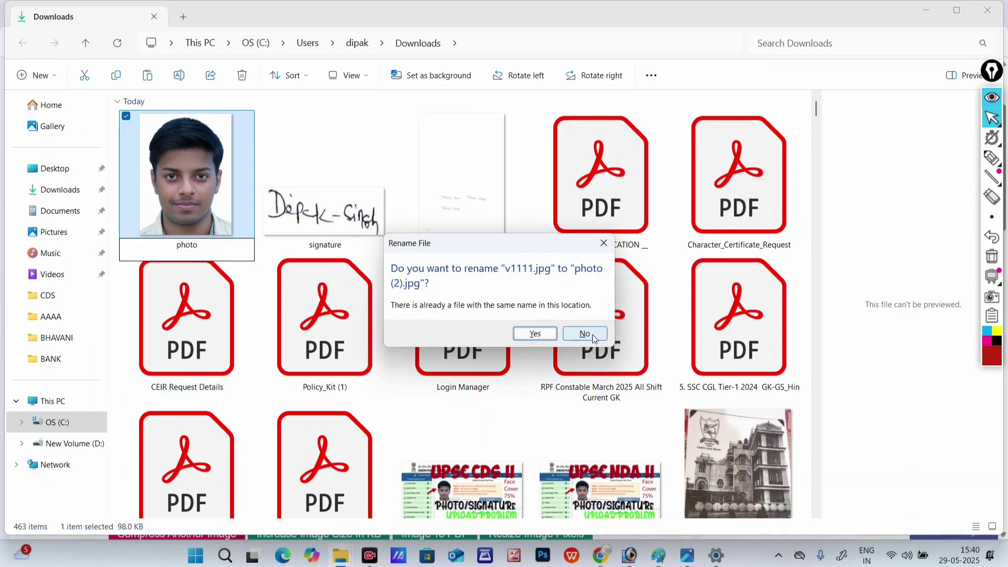
click(592, 334)
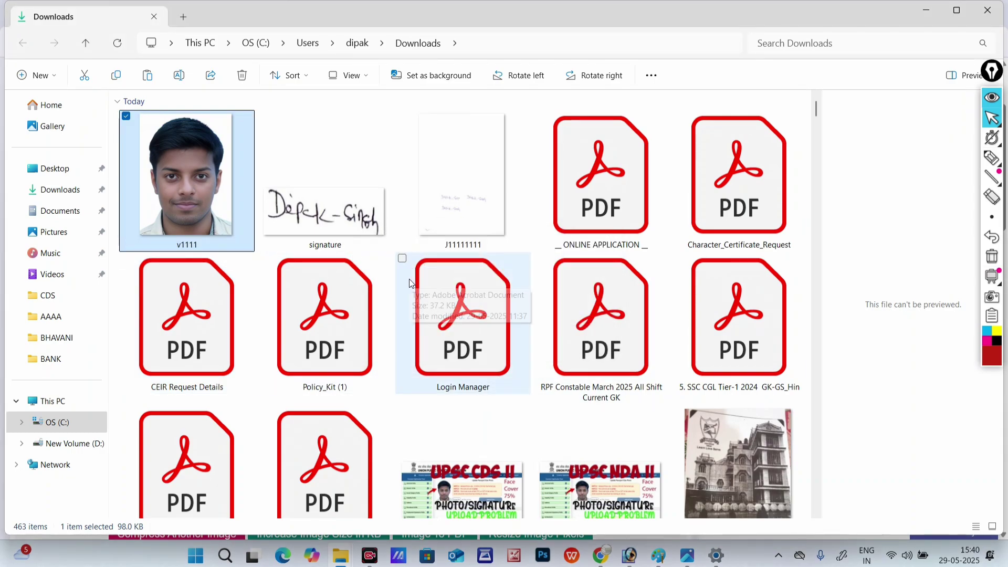
Delete the existing photo file from Downloads and rename the v1111 image as photo.
key(Delete)
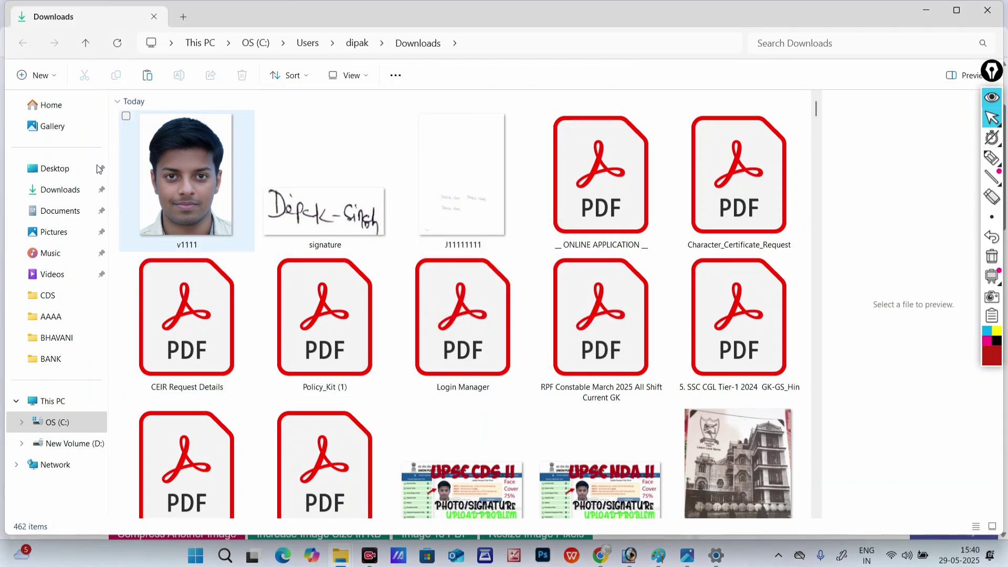
right_click(178, 202)
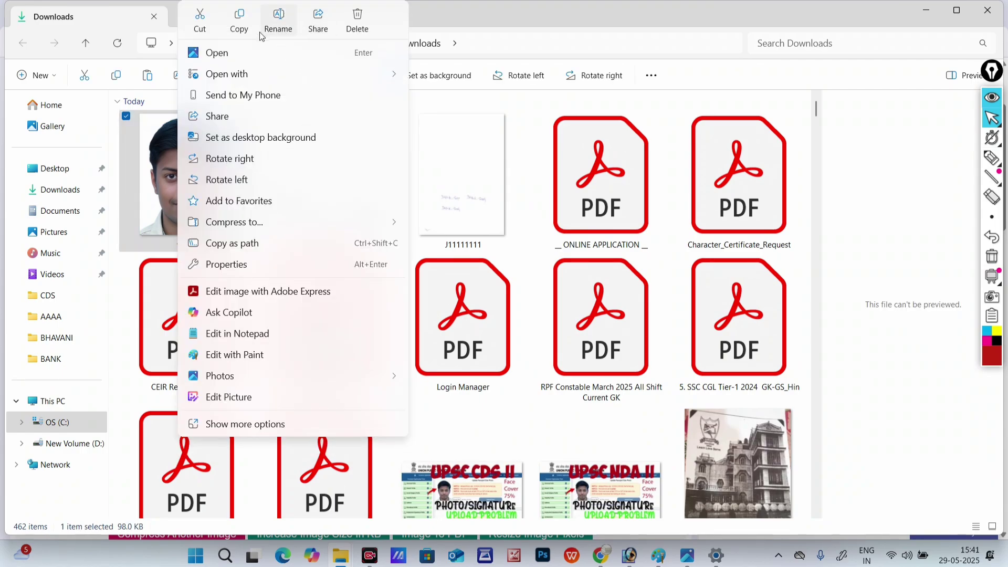
click(269, 35)
text(p)
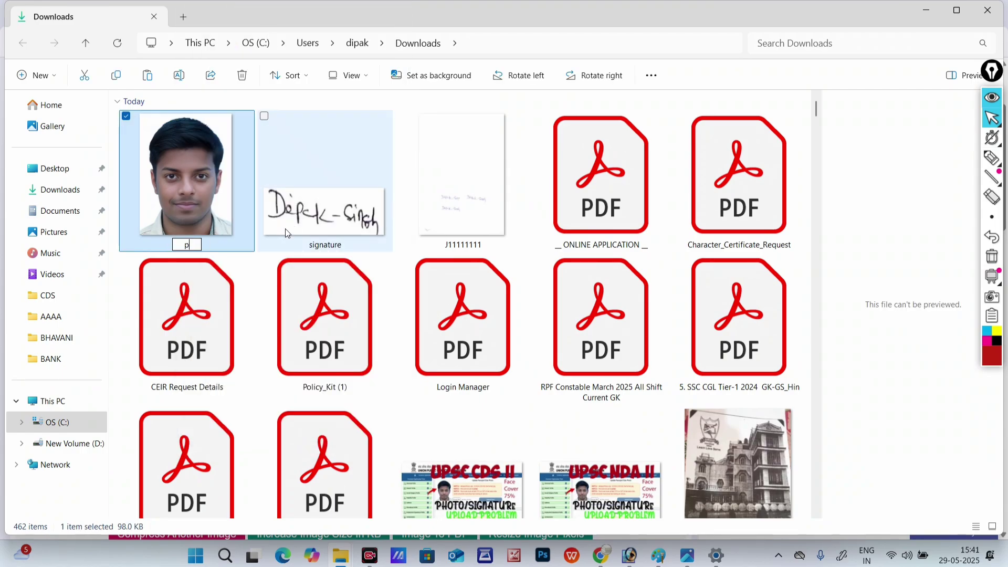
text(hoto)
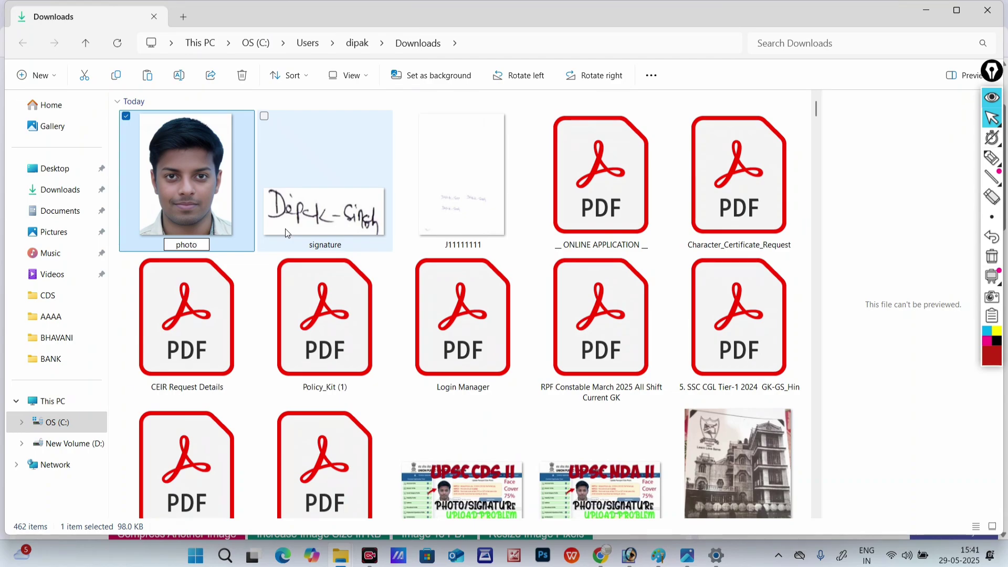
key(Return)
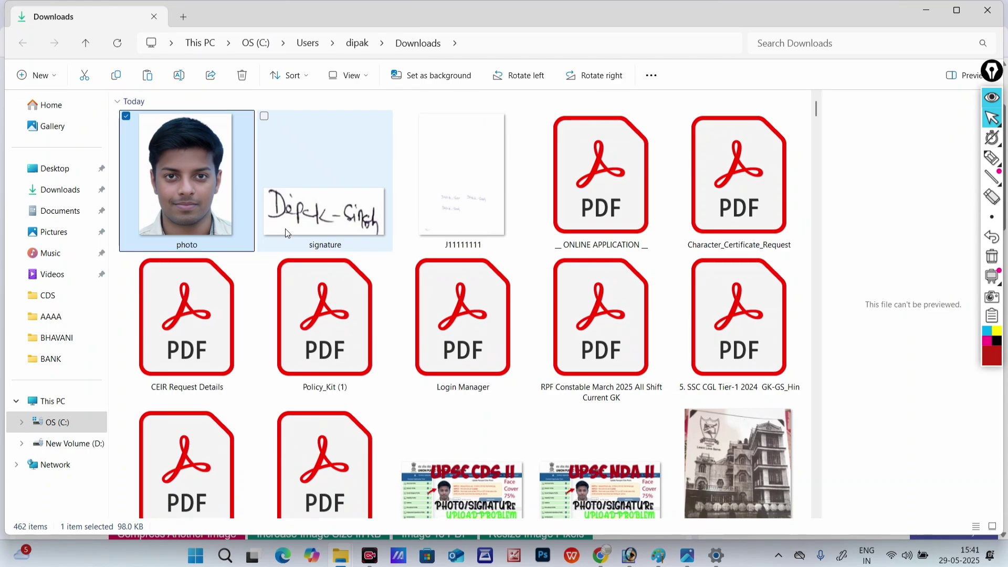
Return to the UPSC Photo & Signature page, start choosing a passport size photo file, and accept the photograph guidelines.
click(935, 9)
click(383, 14)
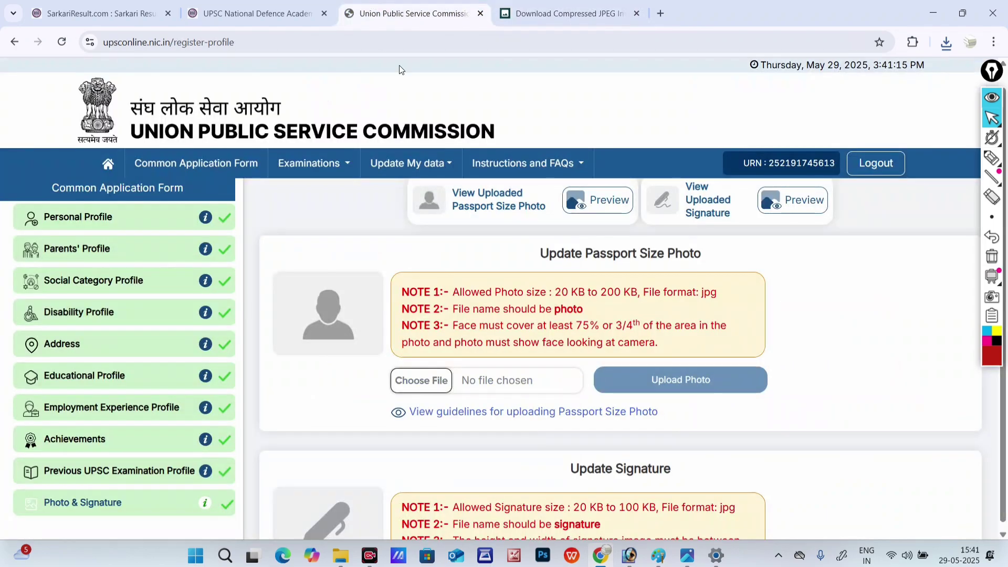
scroll(496, 306, down, 1)
click(430, 322)
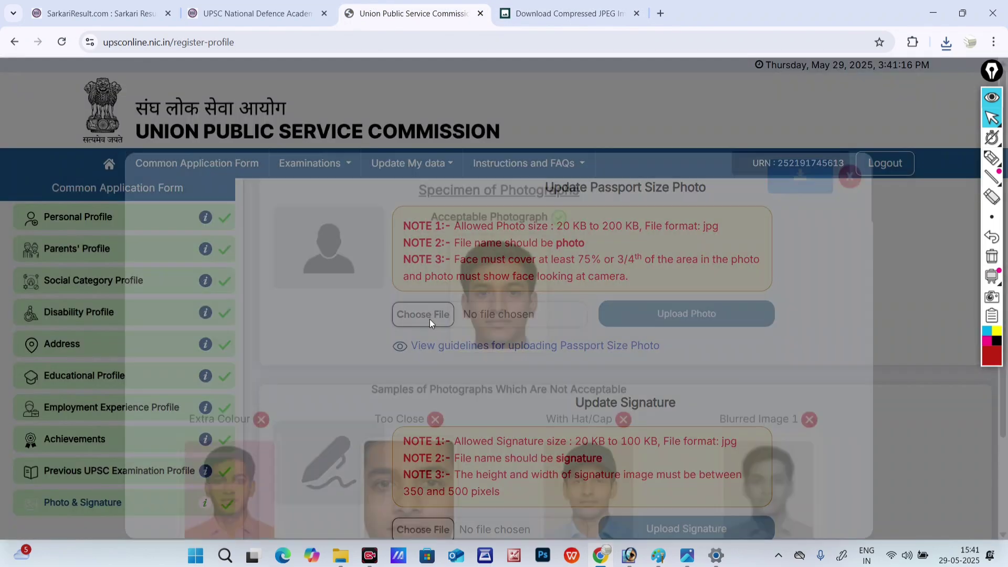
scroll(525, 346, down, 10)
scroll(558, 360, down, 10)
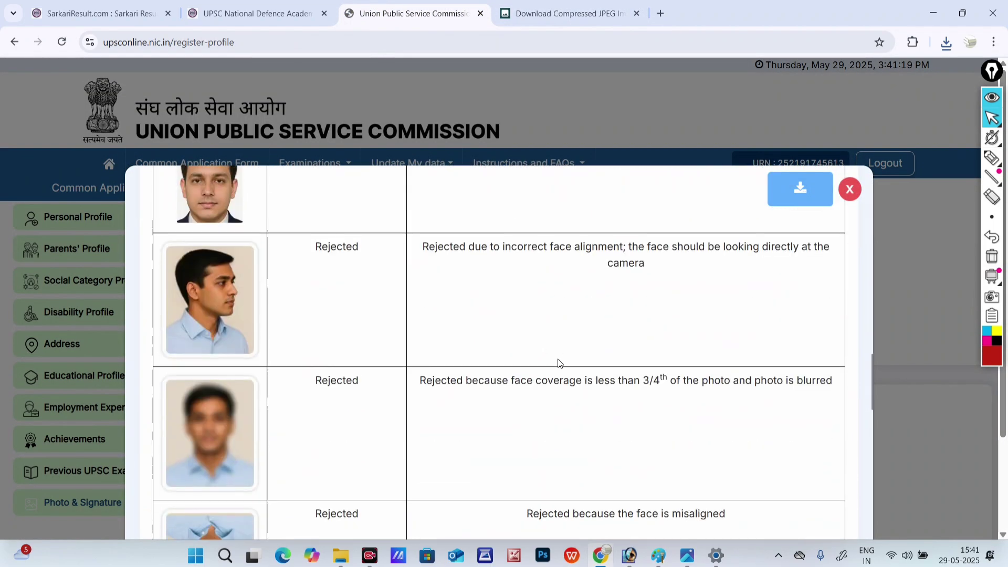
click(503, 492)
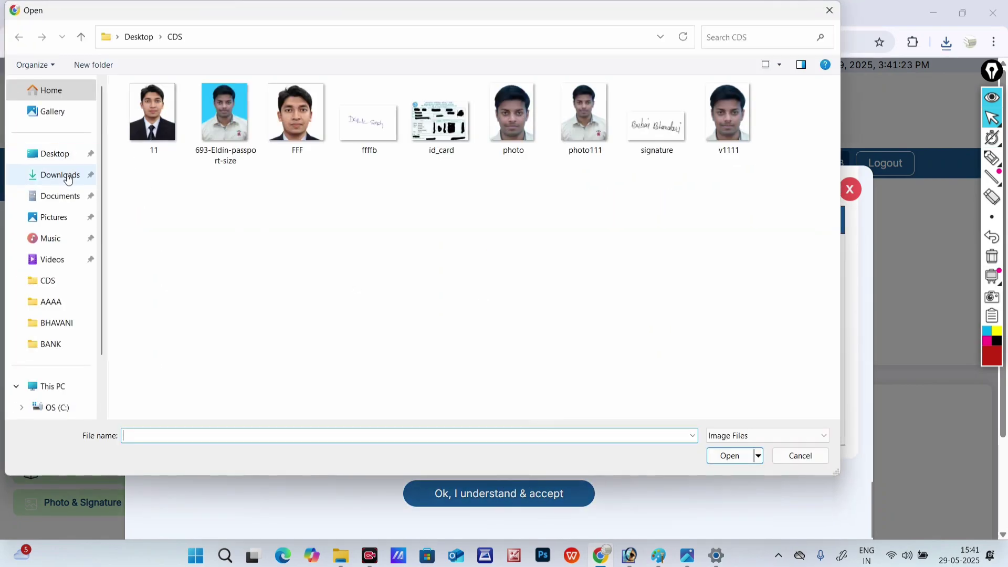
Choose the photo image from the Downloads folder as the passport size photo and accept its preview.
click(66, 174)
click(158, 134)
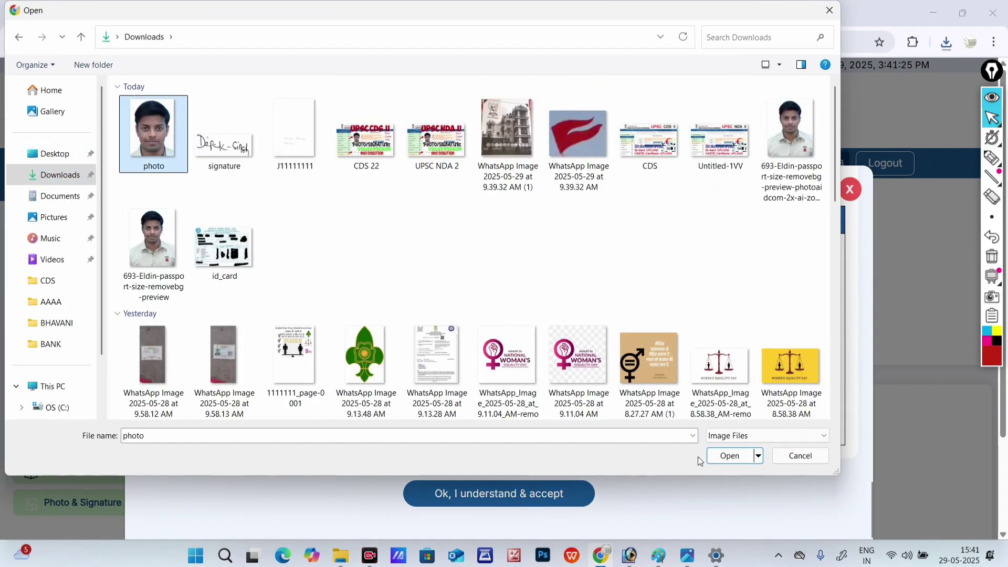
click(727, 456)
scroll(530, 286, down, 4)
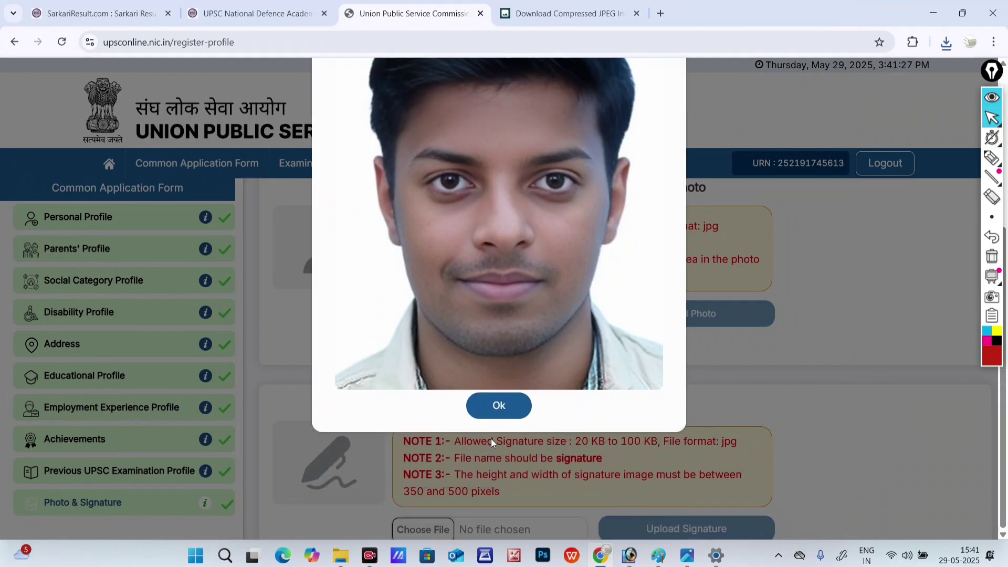
click(499, 409)
Upload the passport size photo, confirming the upload, and preview the uploaded picture.
scroll(714, 291, down, 2)
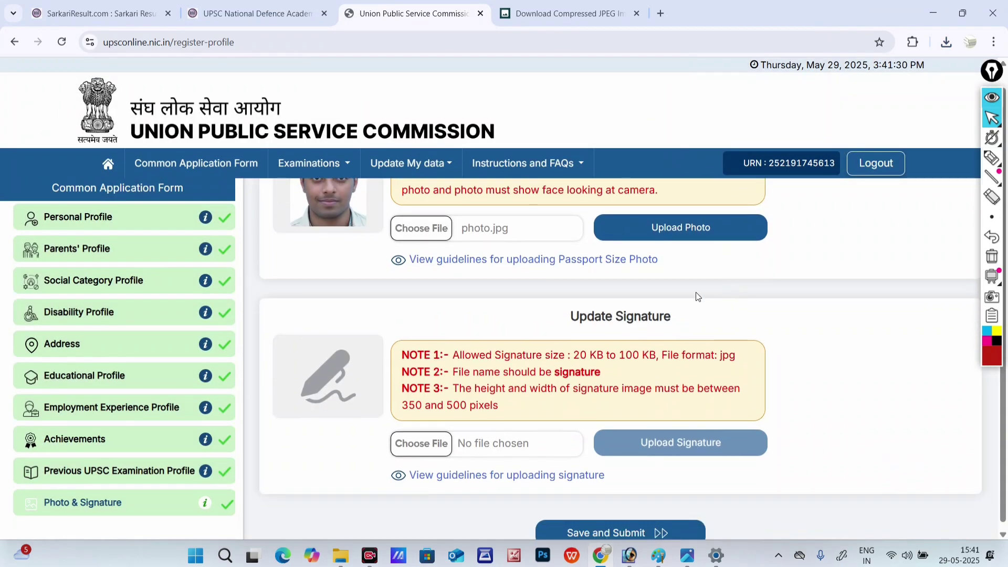
click(688, 230)
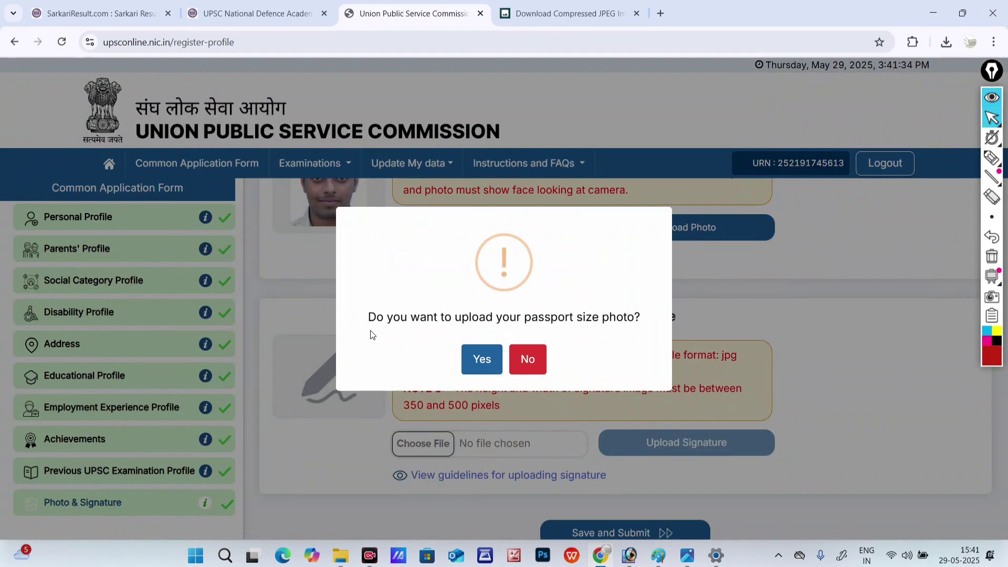
click(481, 362)
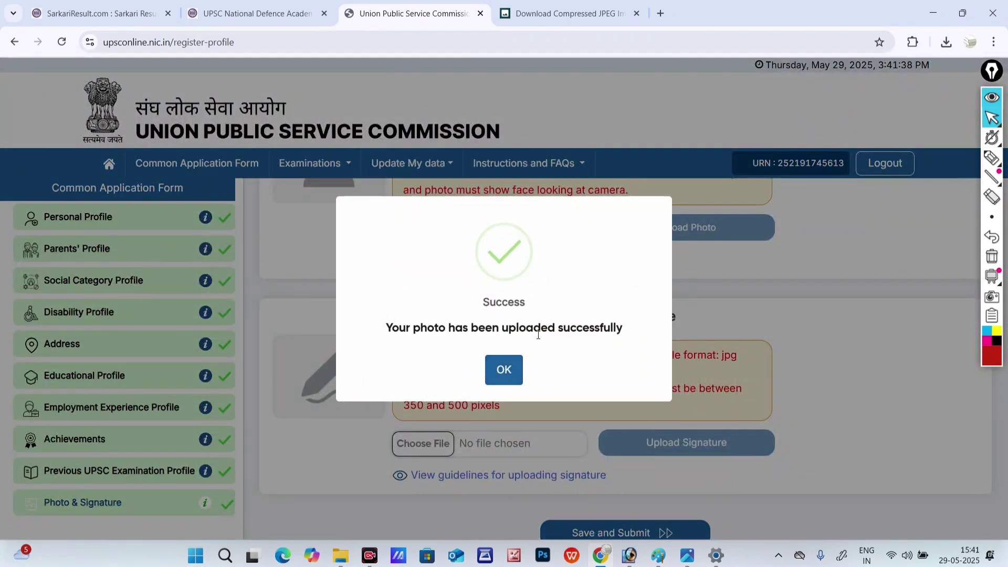
click(502, 370)
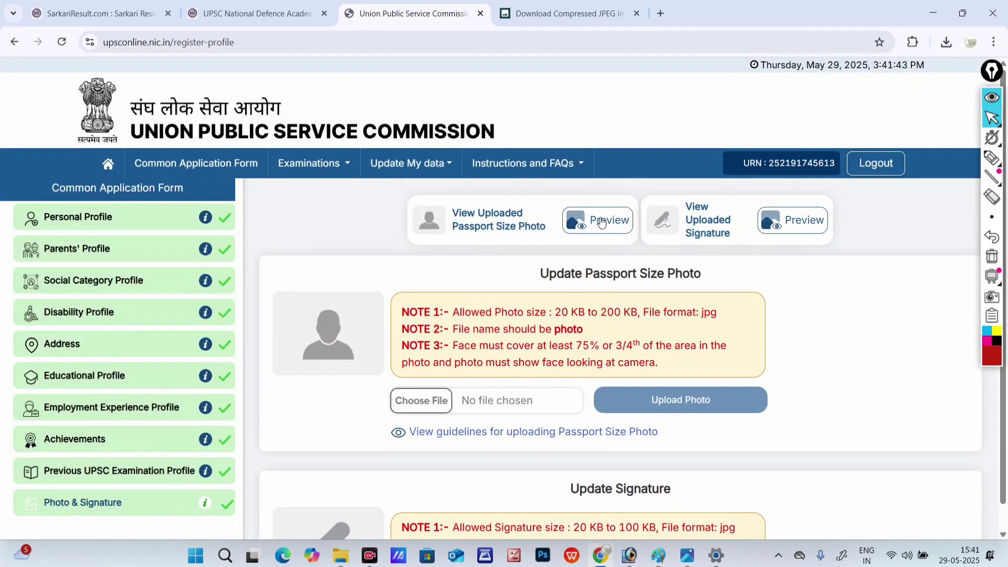
click(601, 220)
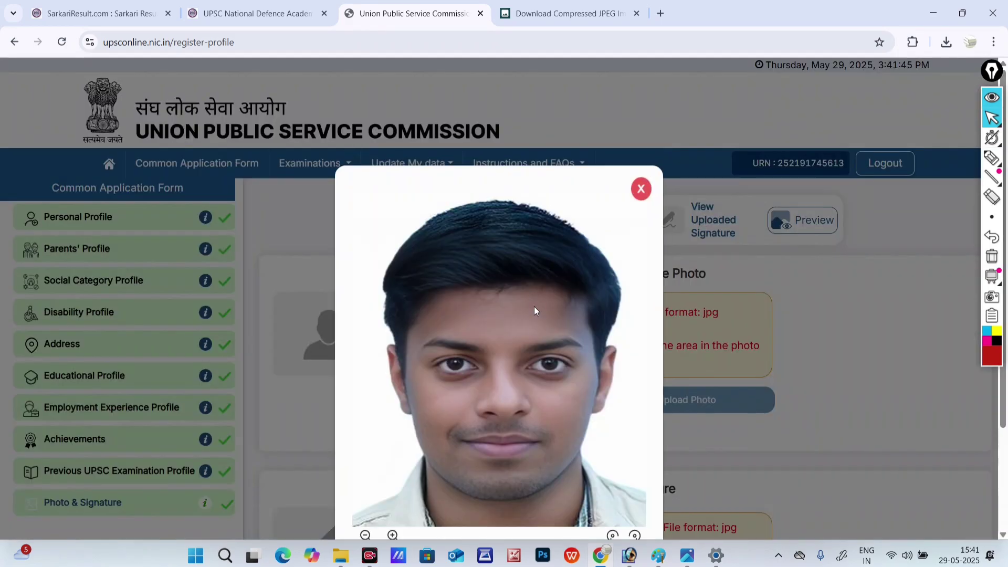
click(641, 155)
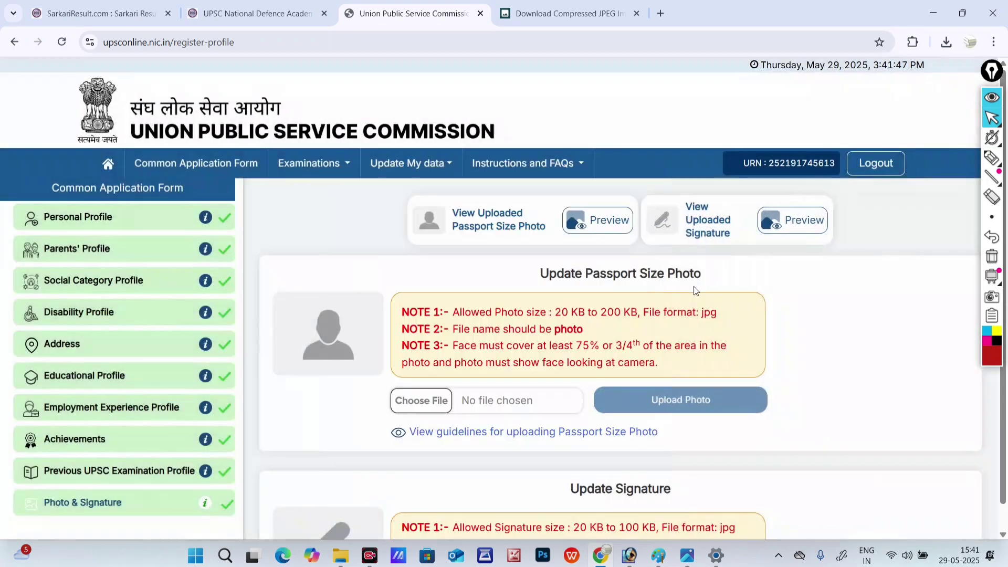
Check the UPSC signature upload requirements, and open the signature image from the CDS folder in Adobe Photoshop in a maximized window.
scroll(724, 194, down, 4)
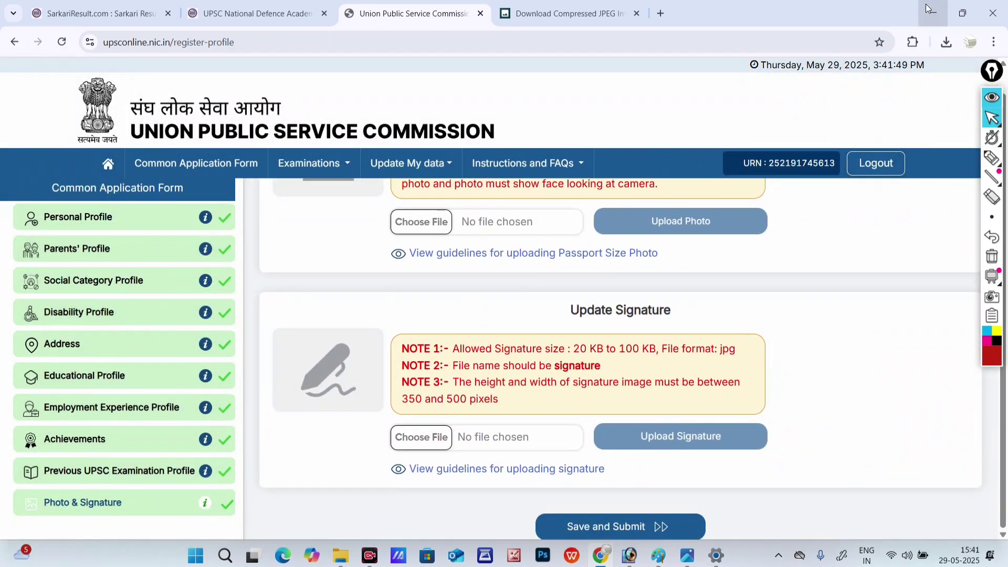
click(927, 8)
click(219, 234)
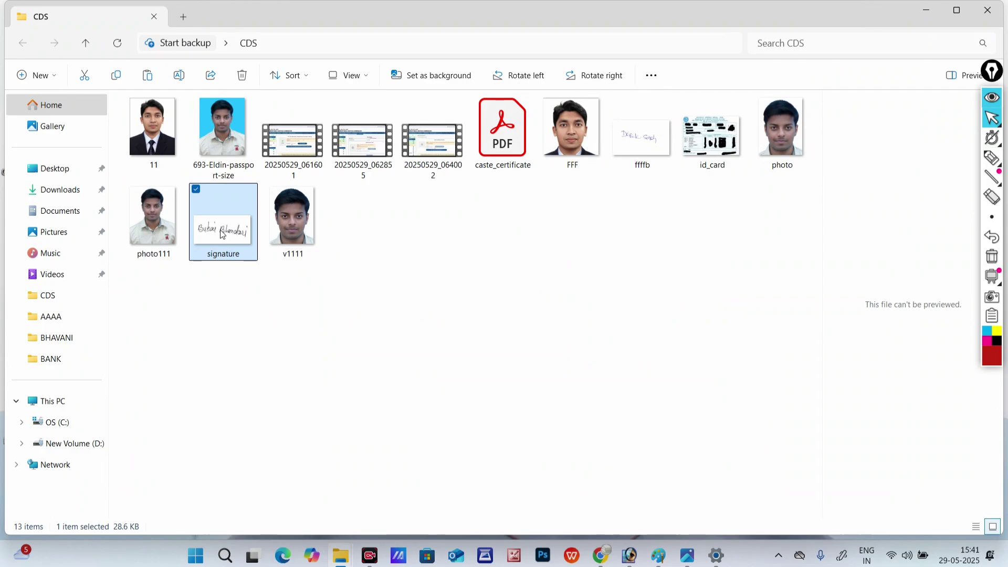
right_click(221, 231)
mouse_move(292, 77)
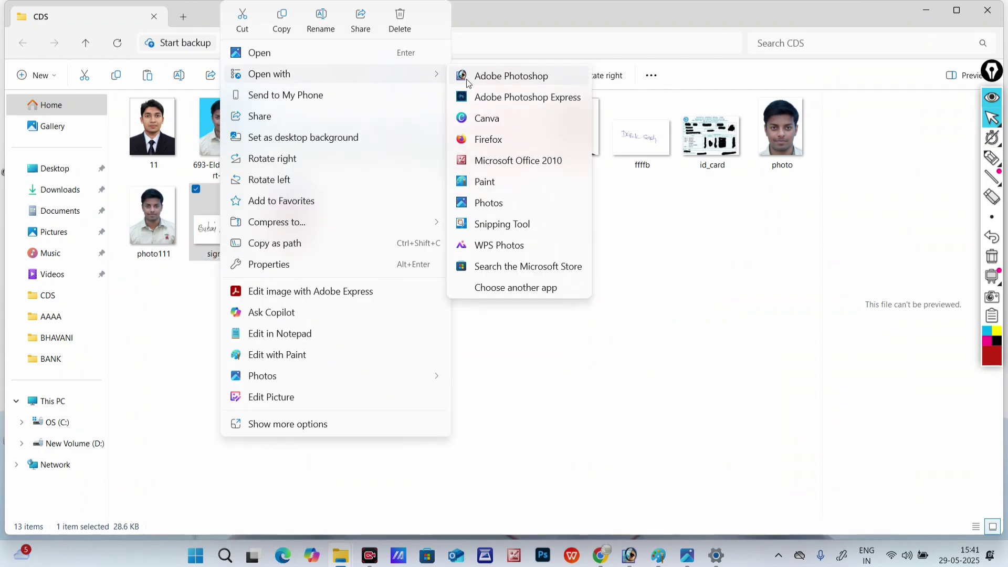
click(466, 78)
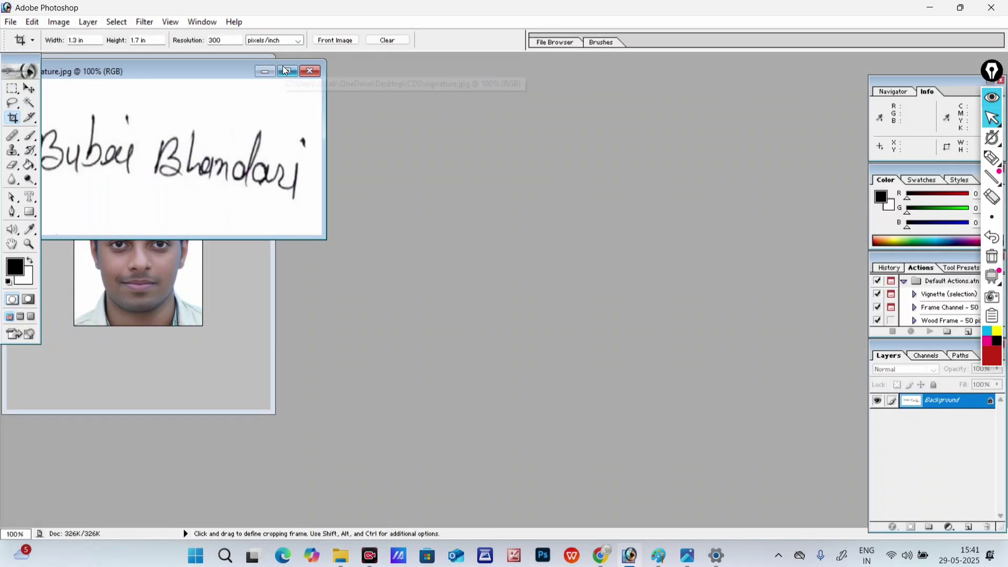
click(287, 71)
Clear the preset crop dimensions and crop the image closely around the handwritten signature.
click(389, 41)
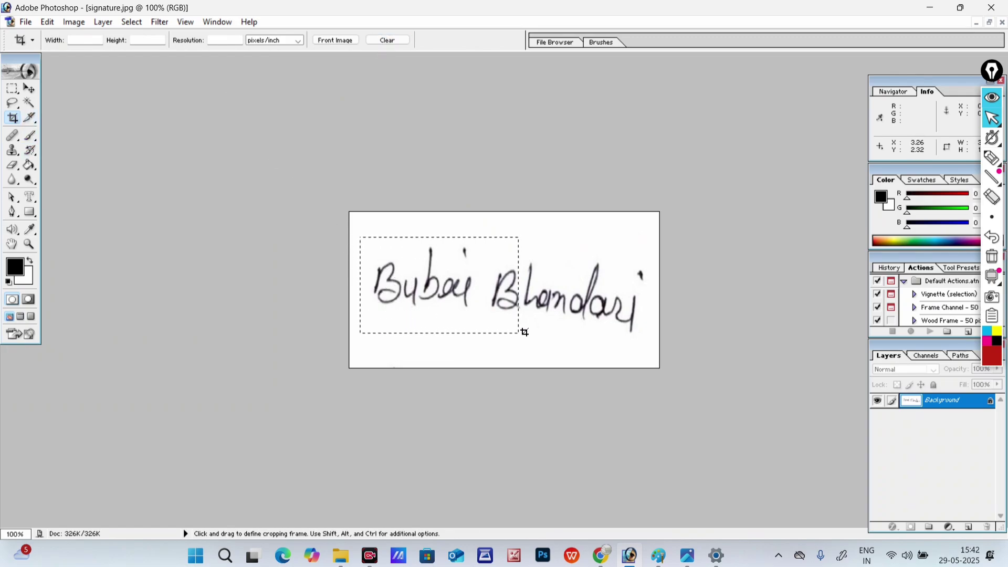
drag(524, 332, 652, 340)
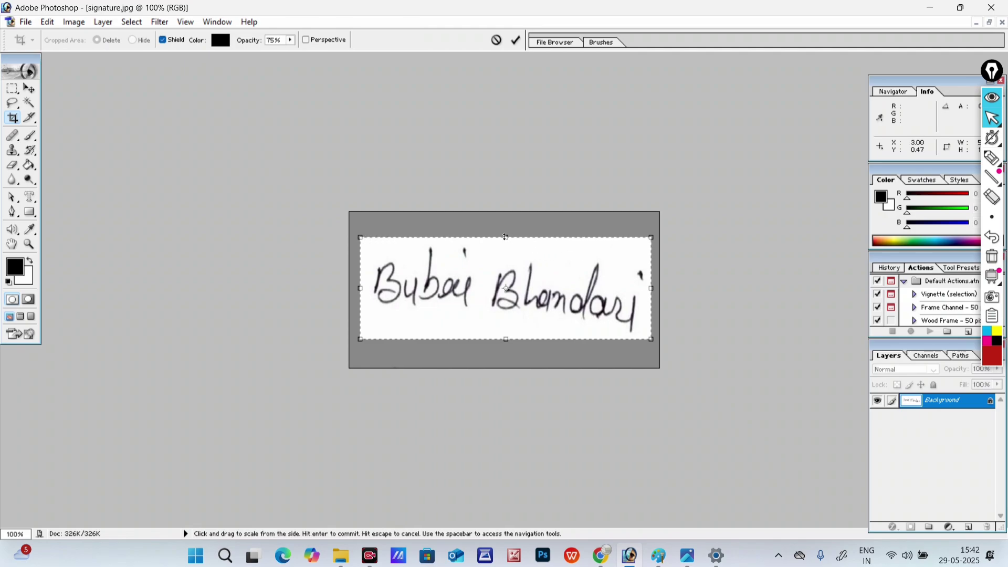
mouse_move(506, 340)
mouse_down()
mouse_move(505, 367)
mouse_move(503, 331)
mouse_up()
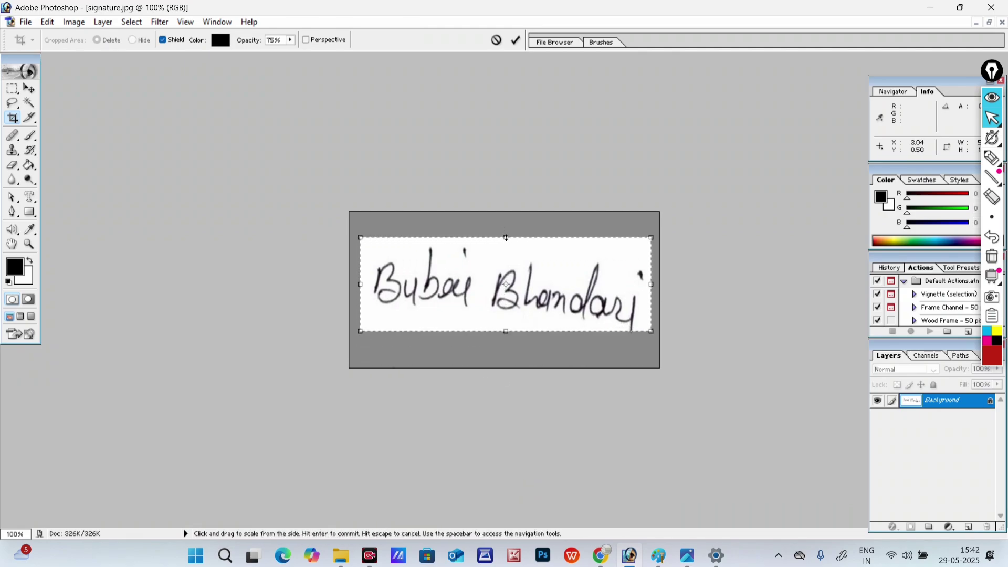
drag(507, 240, 507, 249)
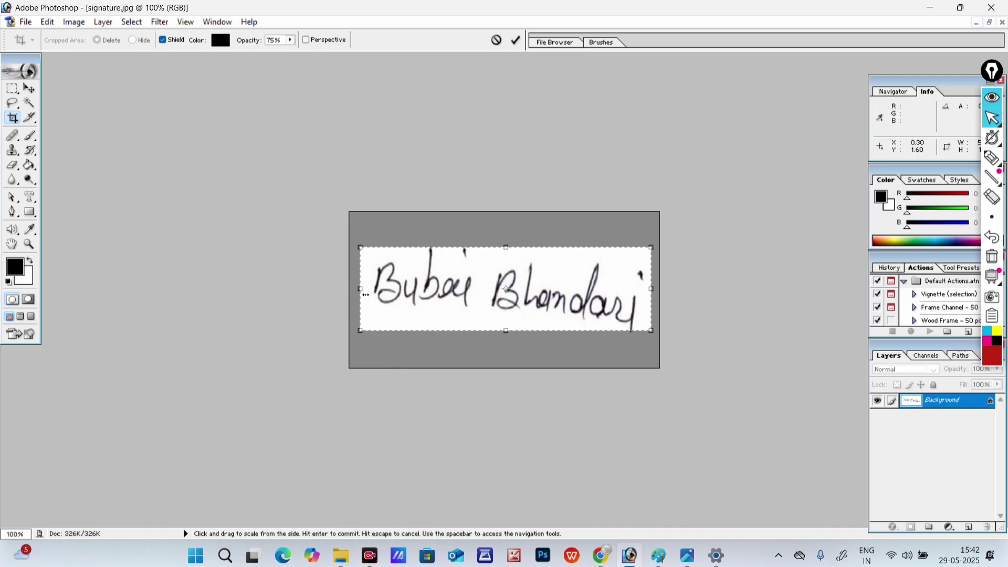
drag(365, 289, 367, 289)
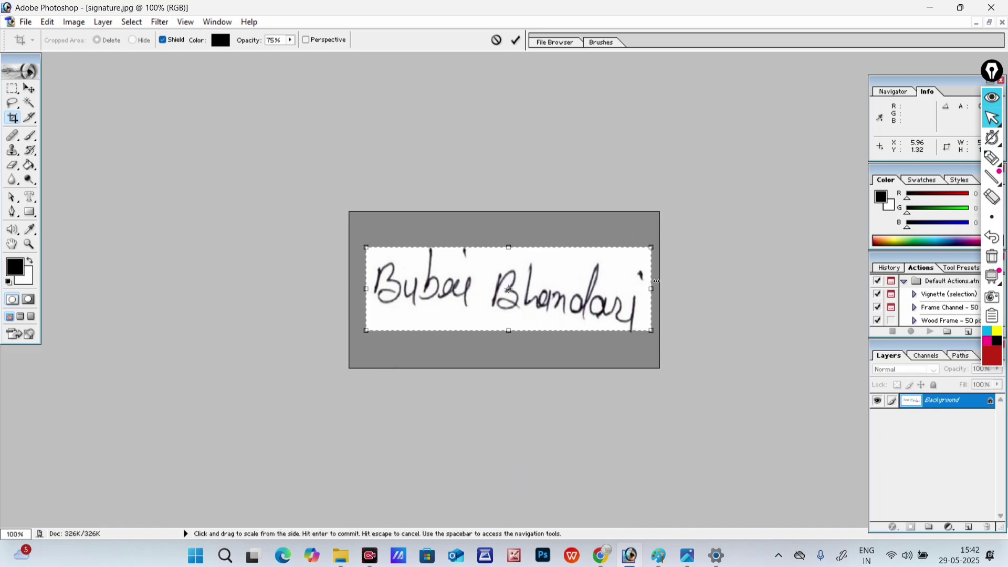
drag(652, 284, 647, 286)
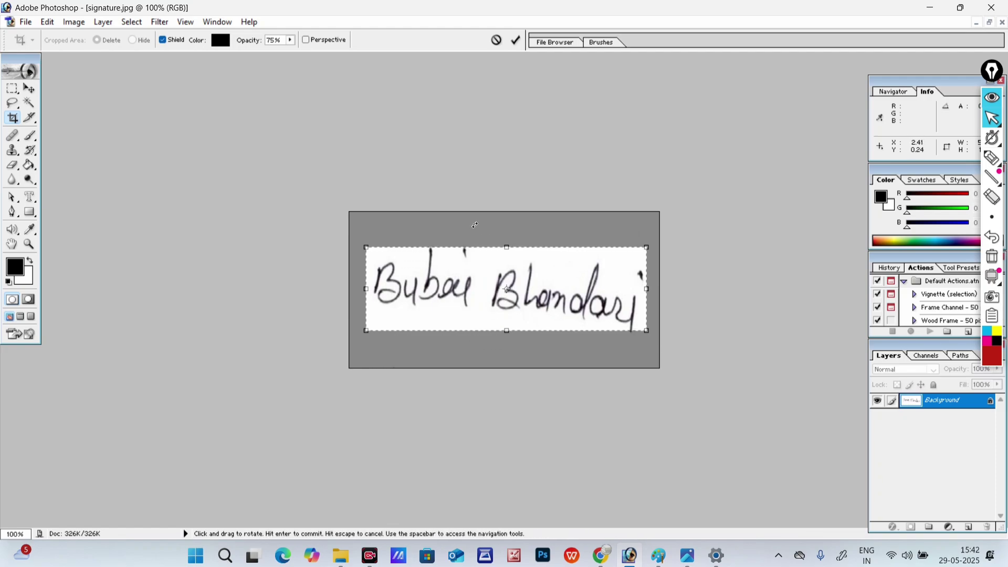
key(Return)
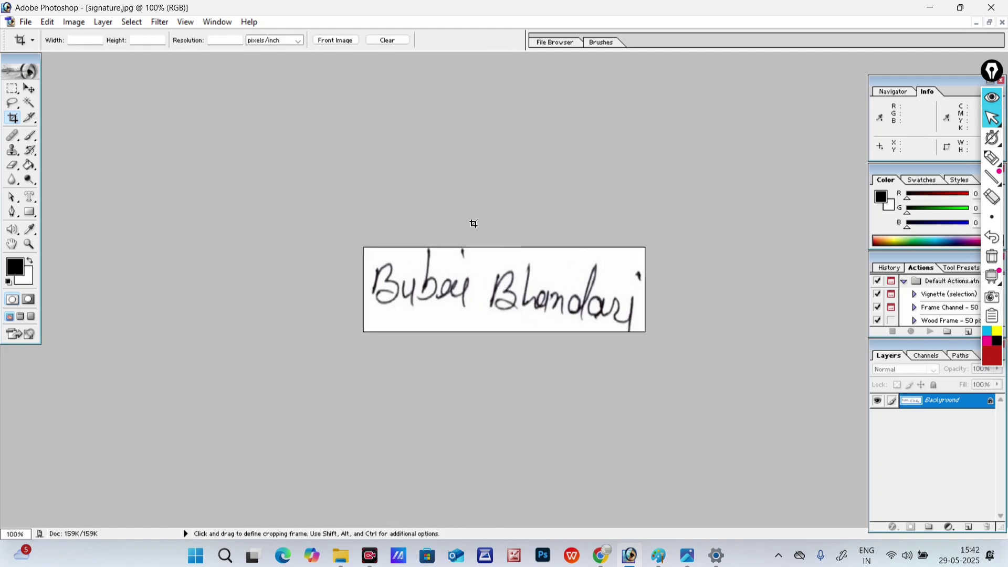
Save the cropped signature as a JPEG named ddd in the CDS folder.
click(27, 24)
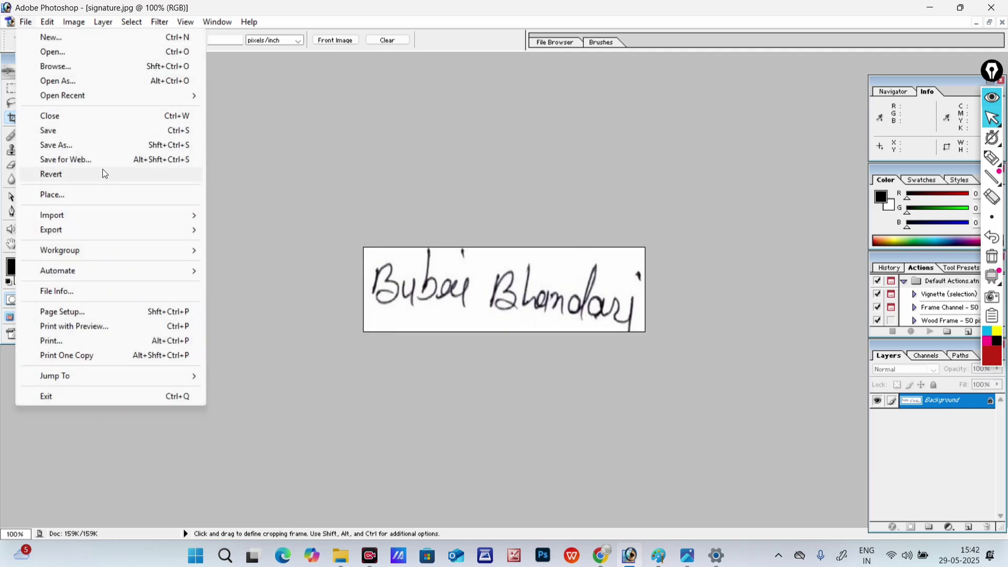
click(26, 22)
click(27, 22)
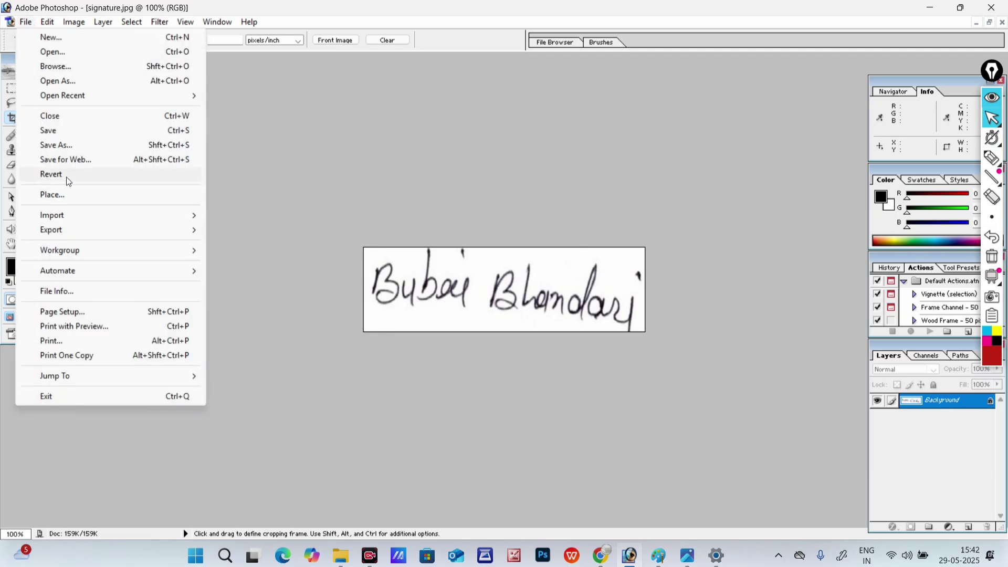
click(84, 142)
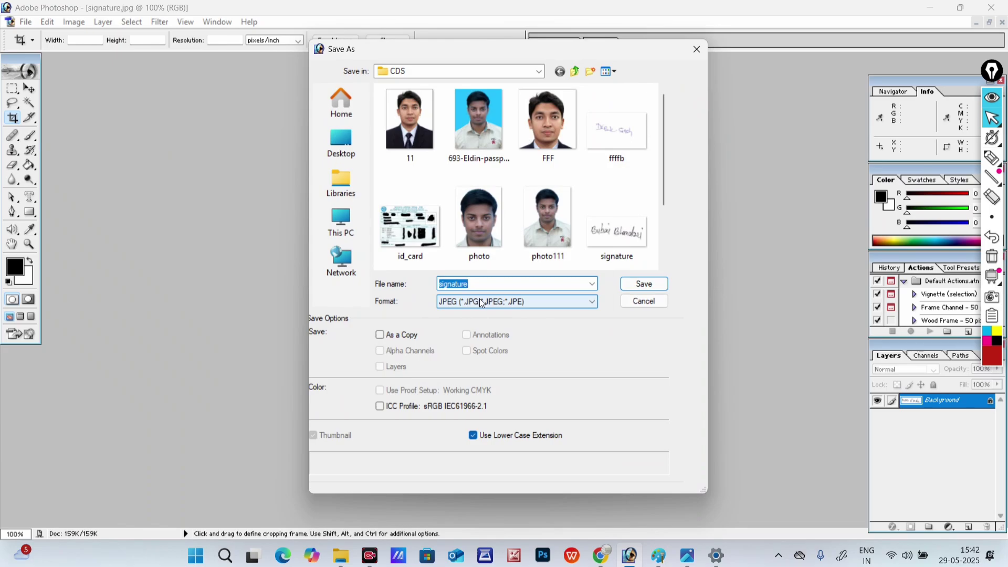
text(ddd)
click(646, 285)
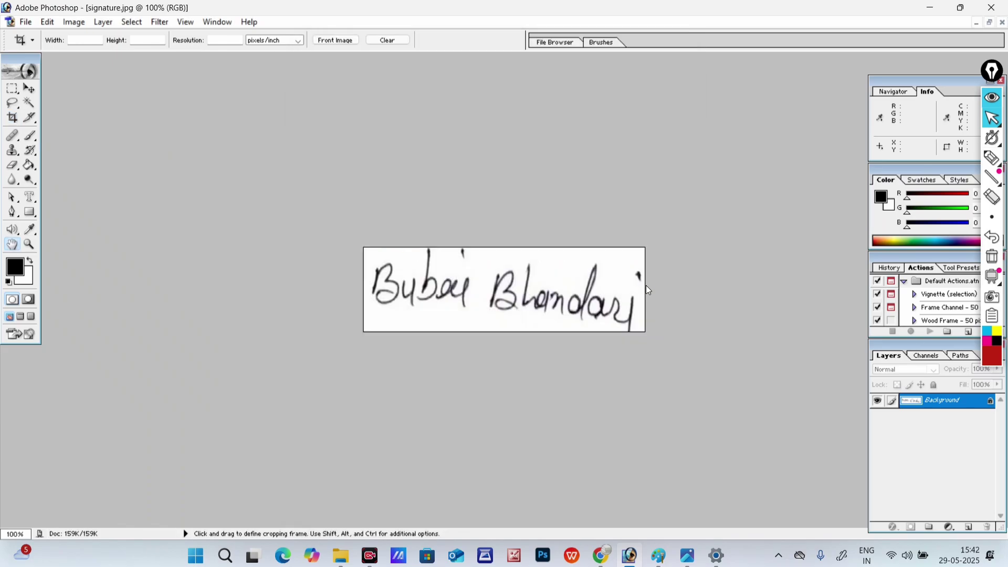
click(612, 194)
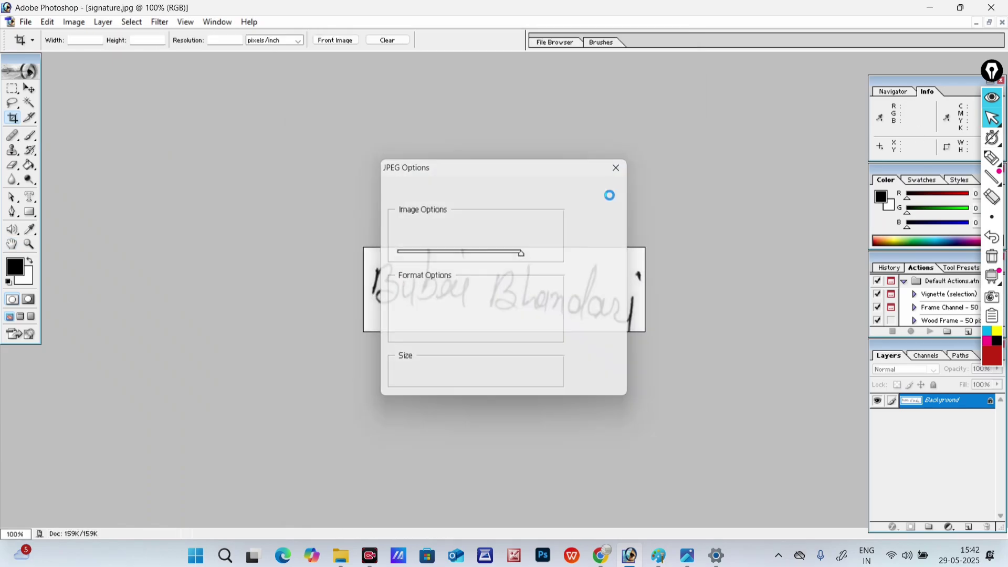
Switch to the browser, open a fresh Pi7 Compress Image to 100kb page, and check the UPSC signature size limits.
click(601, 555)
click(509, 5)
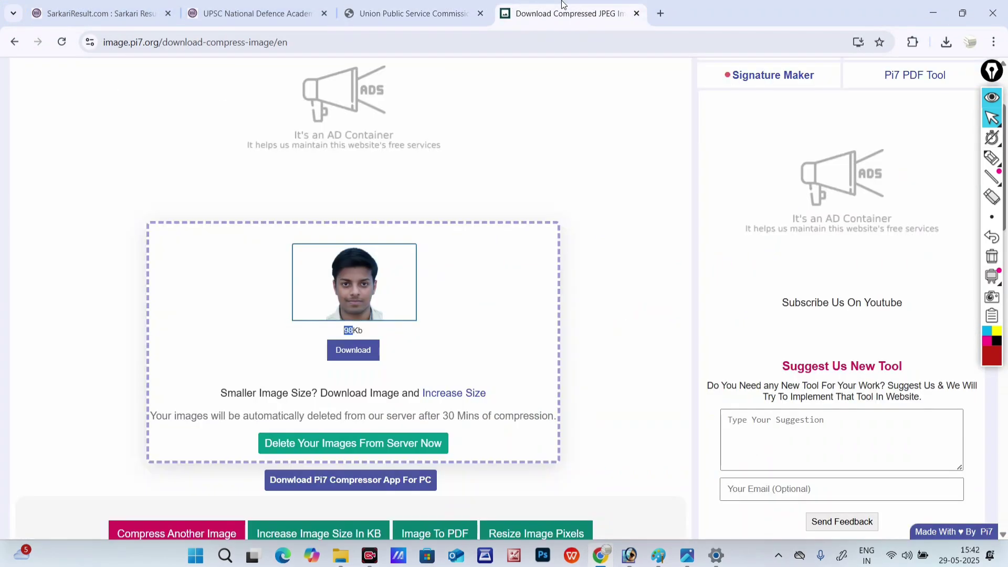
click(7, 46)
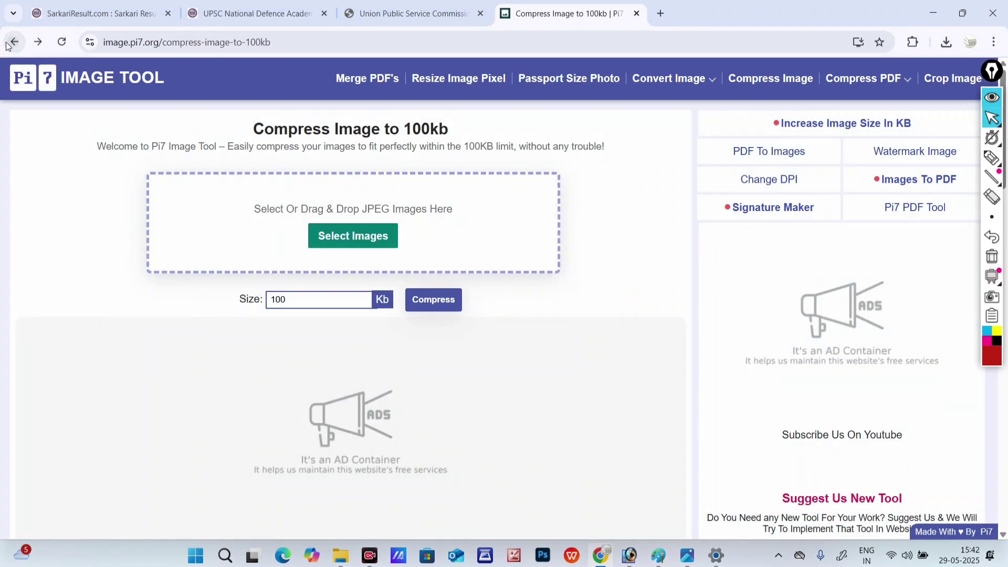
click(7, 45)
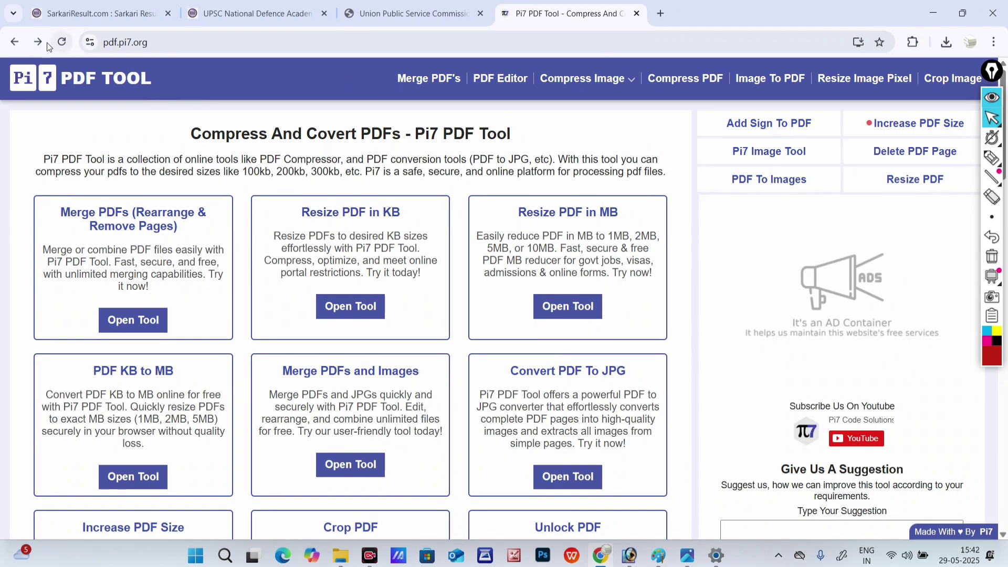
click(12, 44)
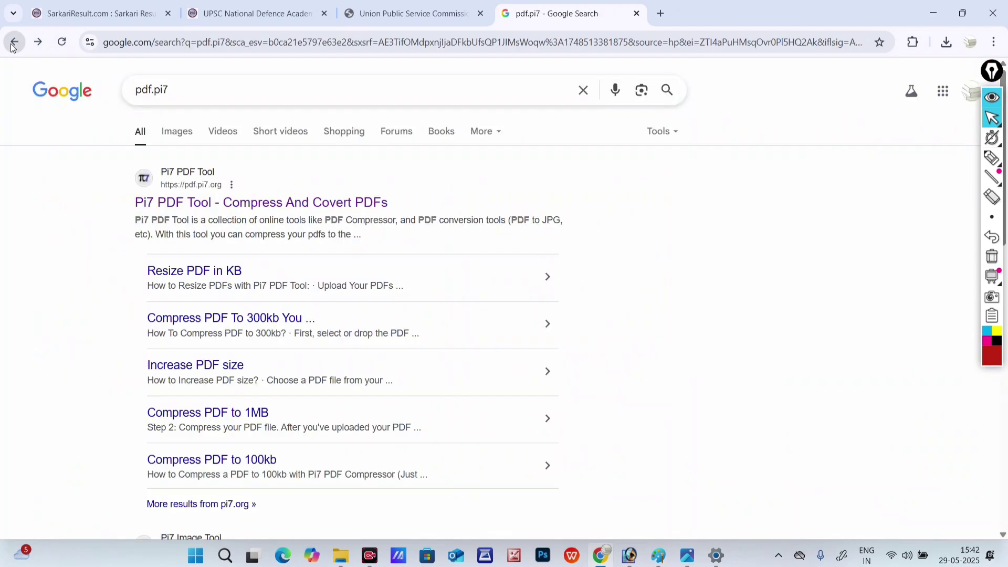
click(139, 204)
mouse_move(596, 78)
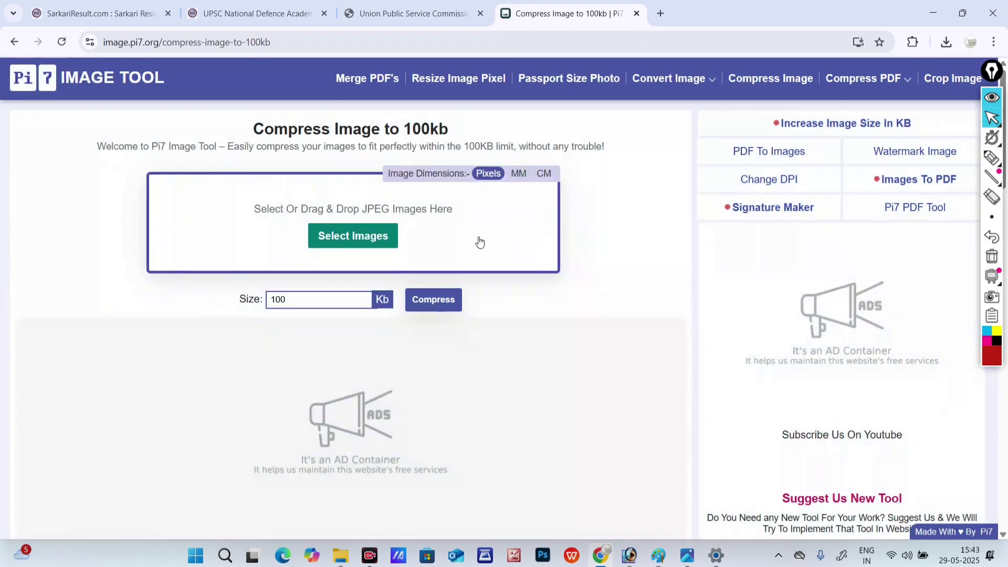
click(408, 15)
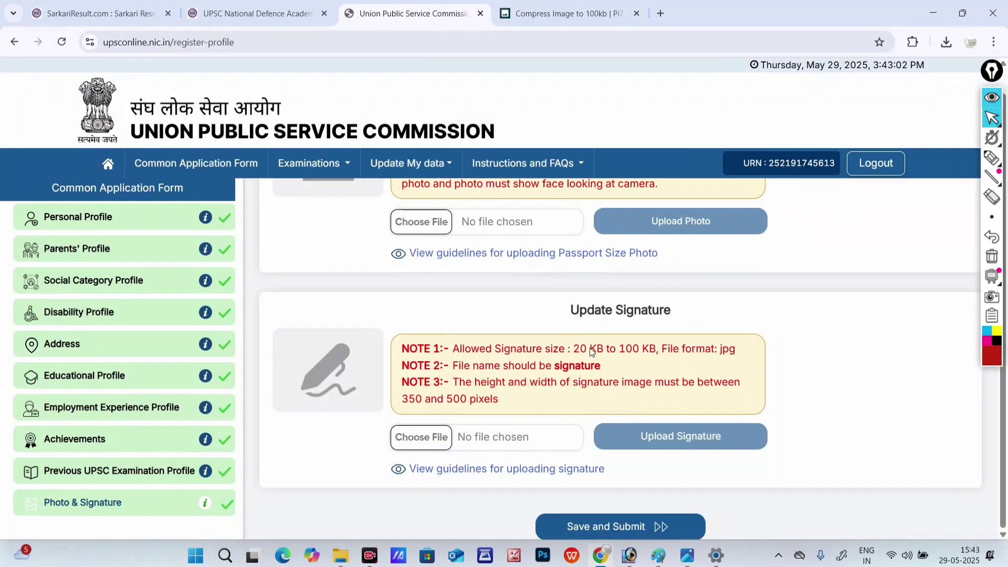
click(517, 14)
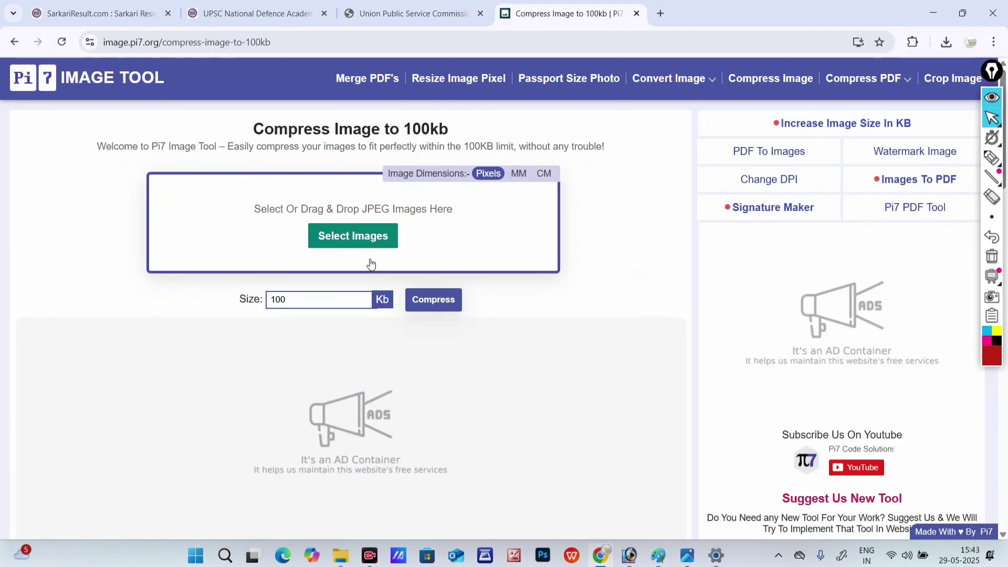
Select the ddd image from the Desktop's CDS folder for compression.
click(355, 236)
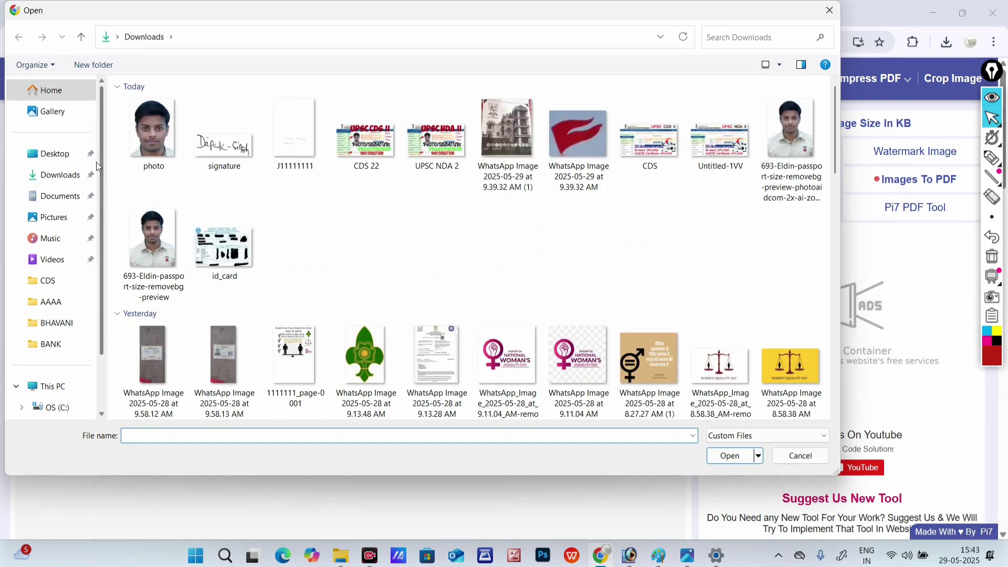
click(49, 153)
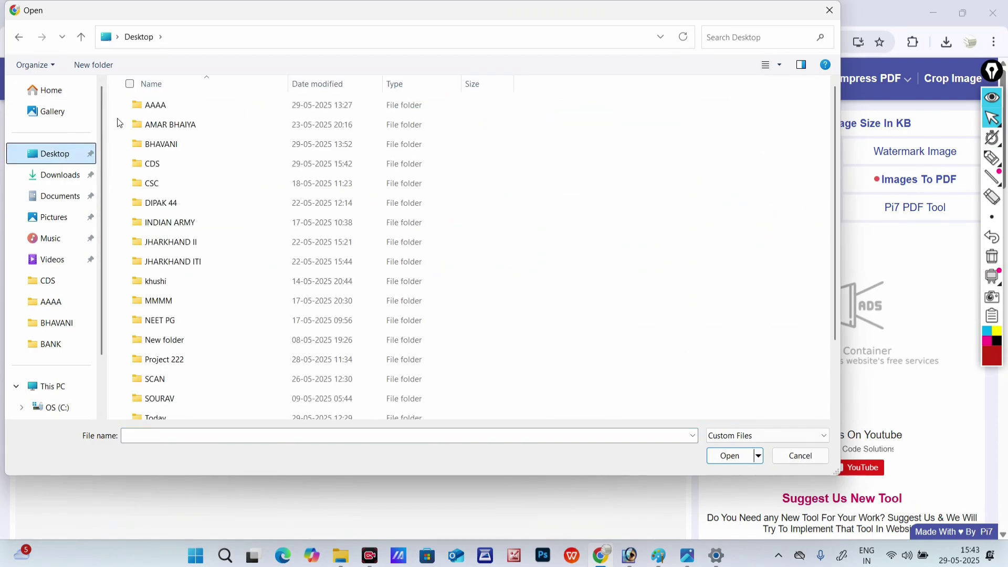
double_click(161, 164)
click(284, 149)
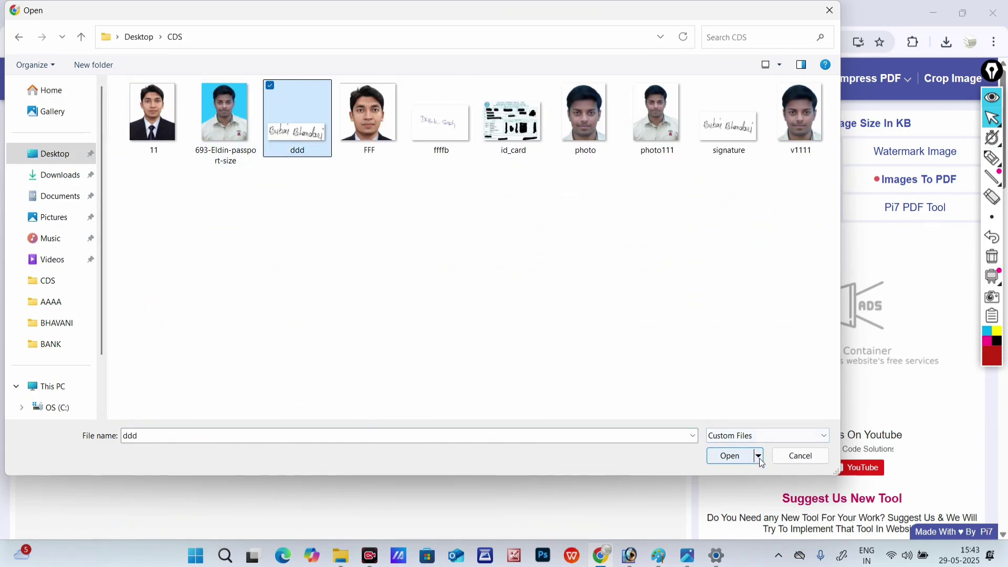
click(730, 457)
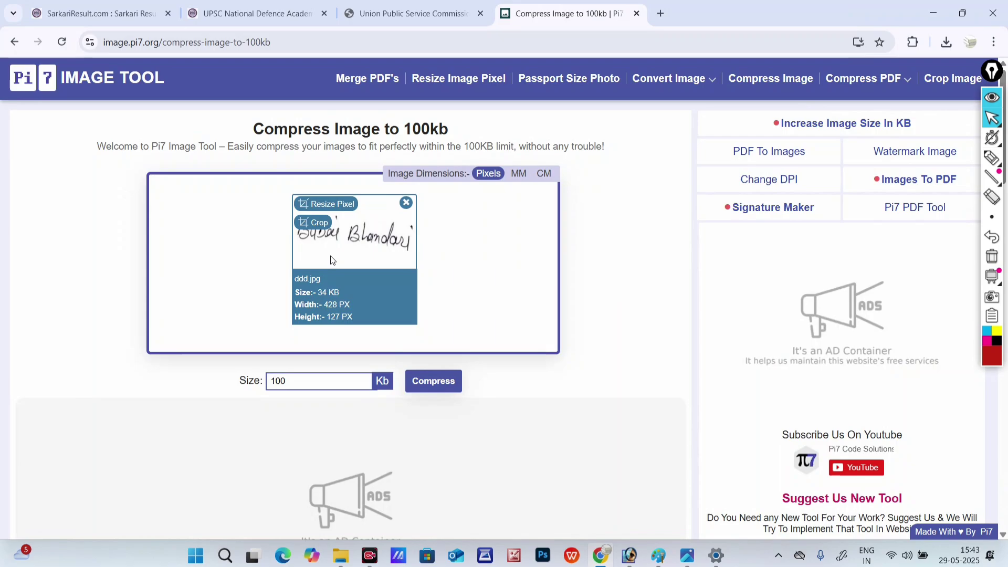
Compress the signature image to a target size of 50 KB and download the result.
click(323, 383)
key(BackSpace)
key(BackSpace)
key(BackSpace)
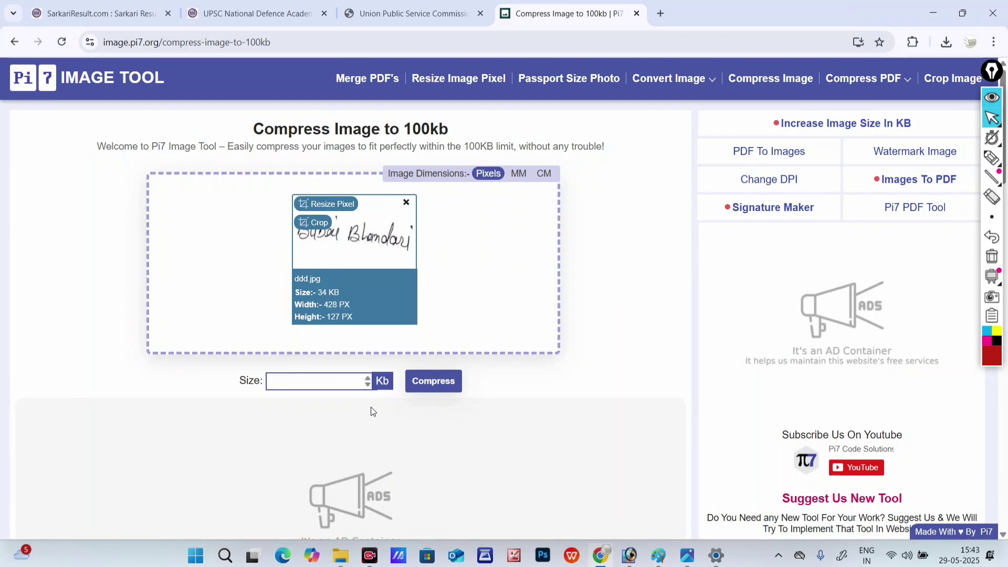
text(50)
click(442, 381)
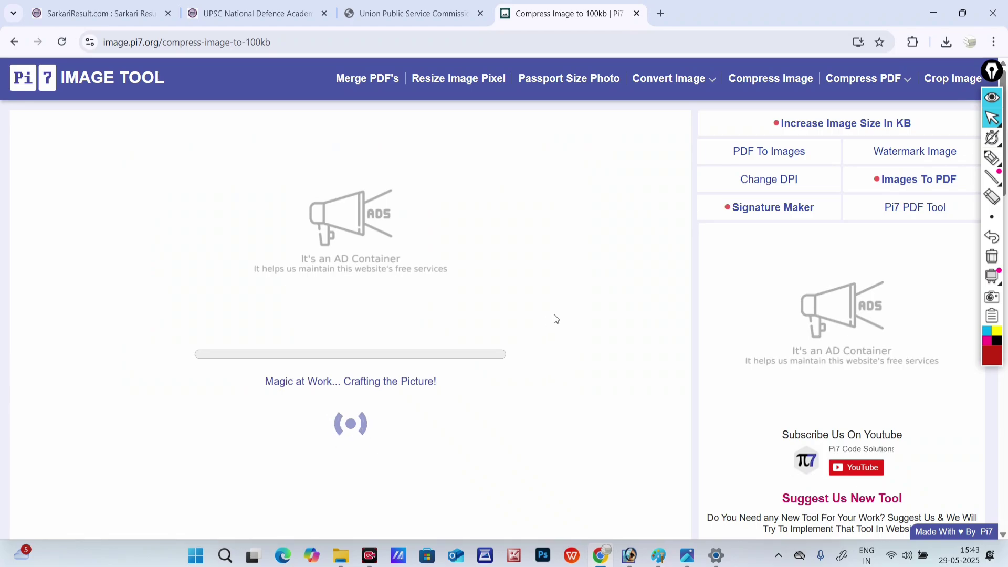
scroll(450, 276, down, 3)
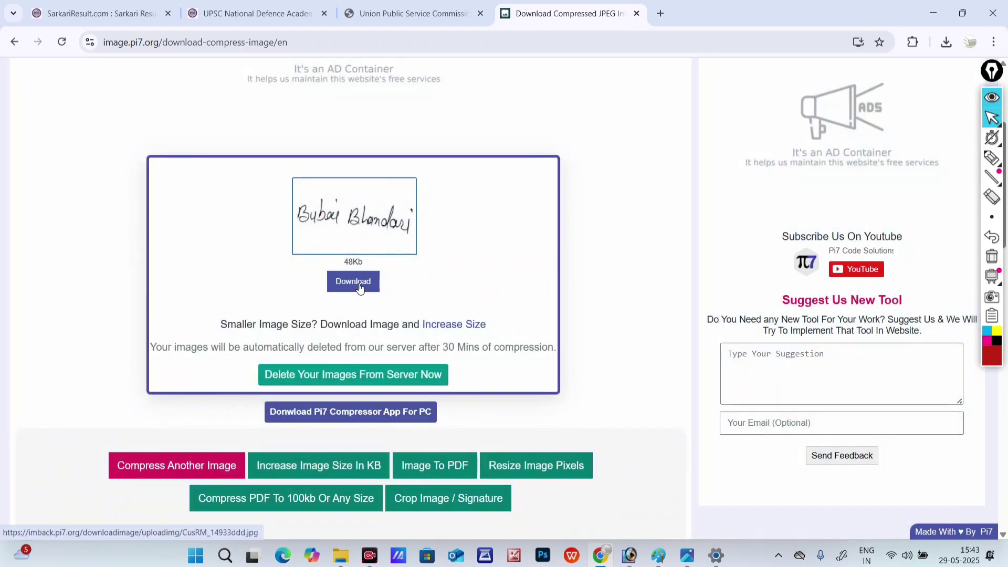
click(348, 279)
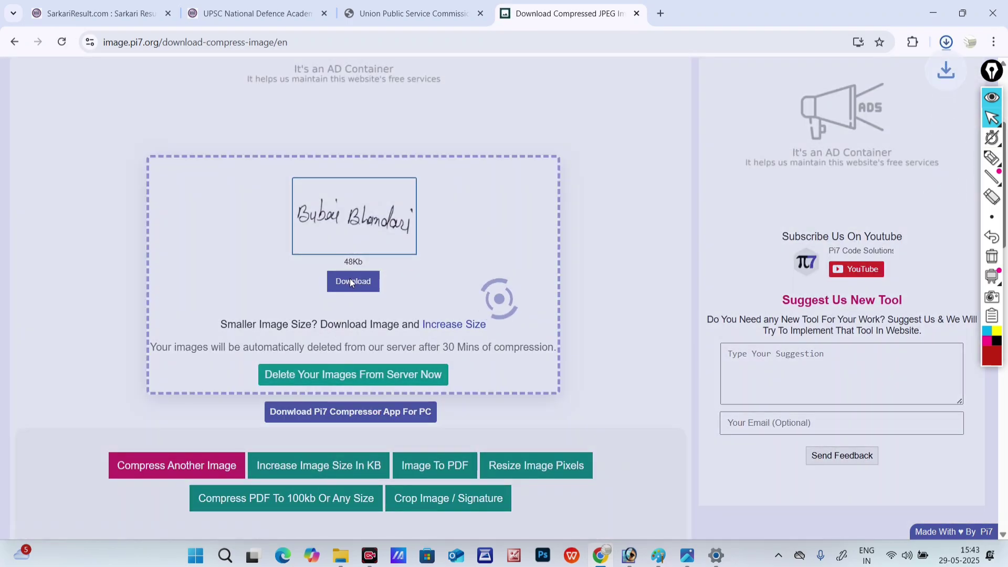
Show the downloaded ddd image in its Downloads folder.
click(945, 42)
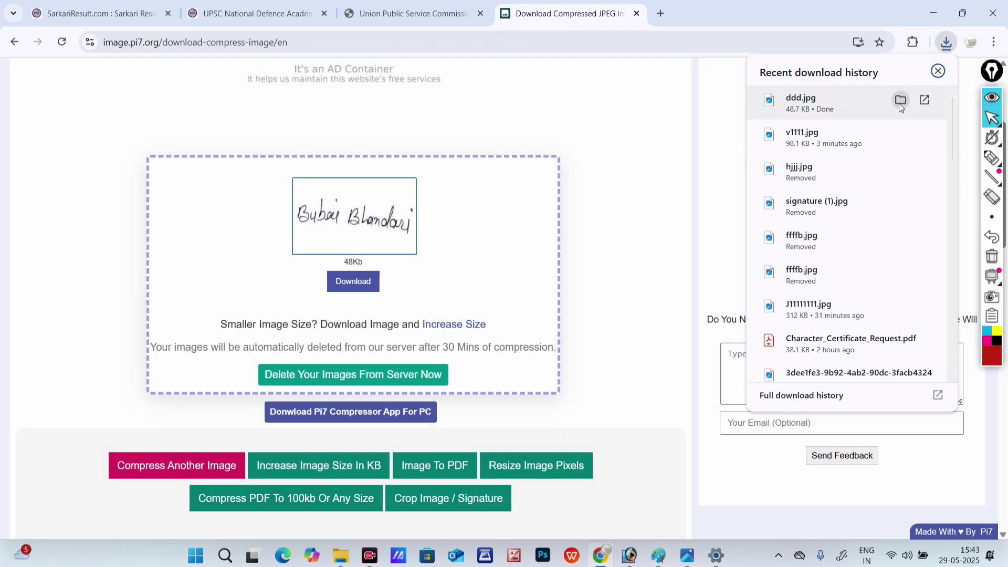
click(899, 102)
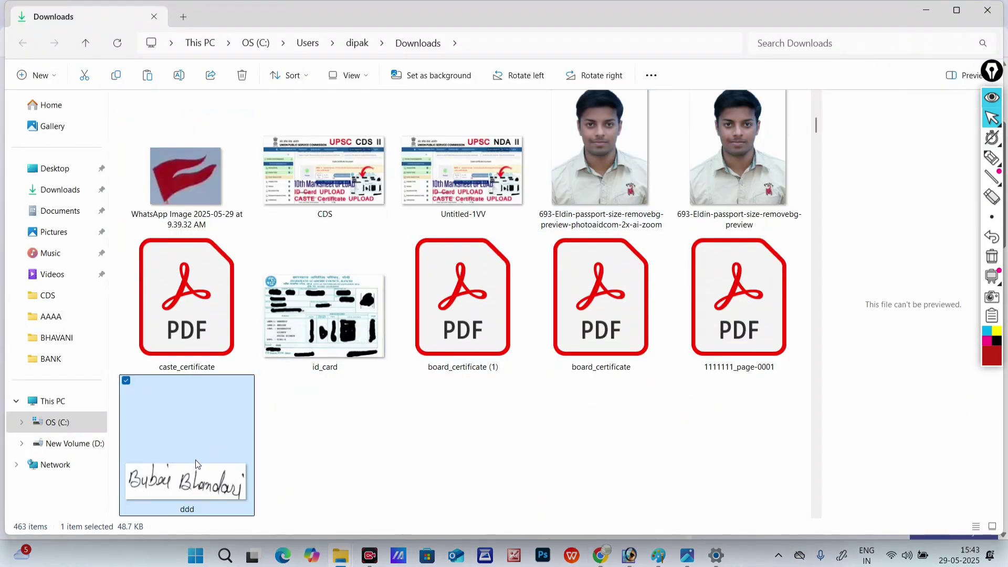
Try to rename the compressed ddd image as signature, declining the numbered alternative name.
right_click(196, 458)
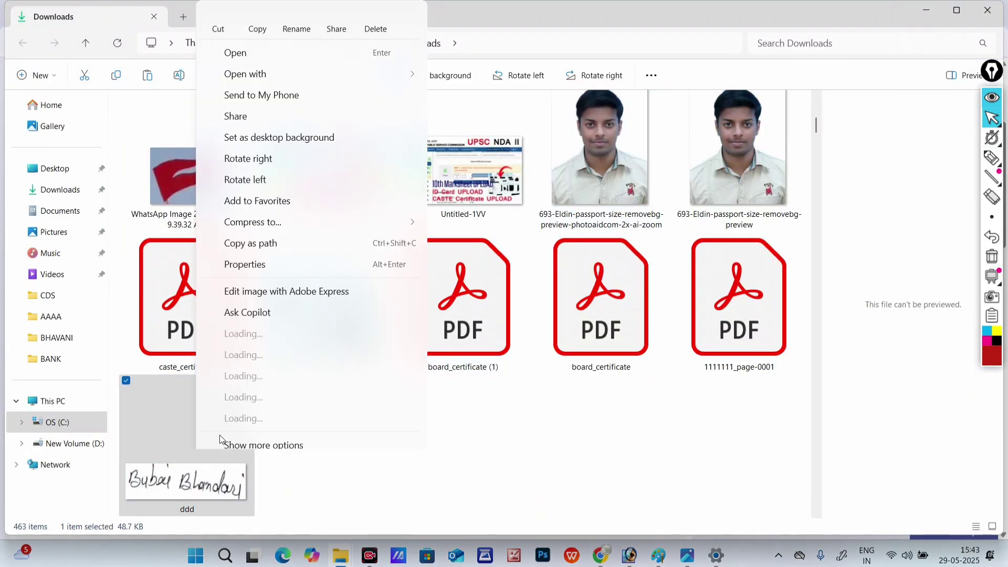
click(296, 21)
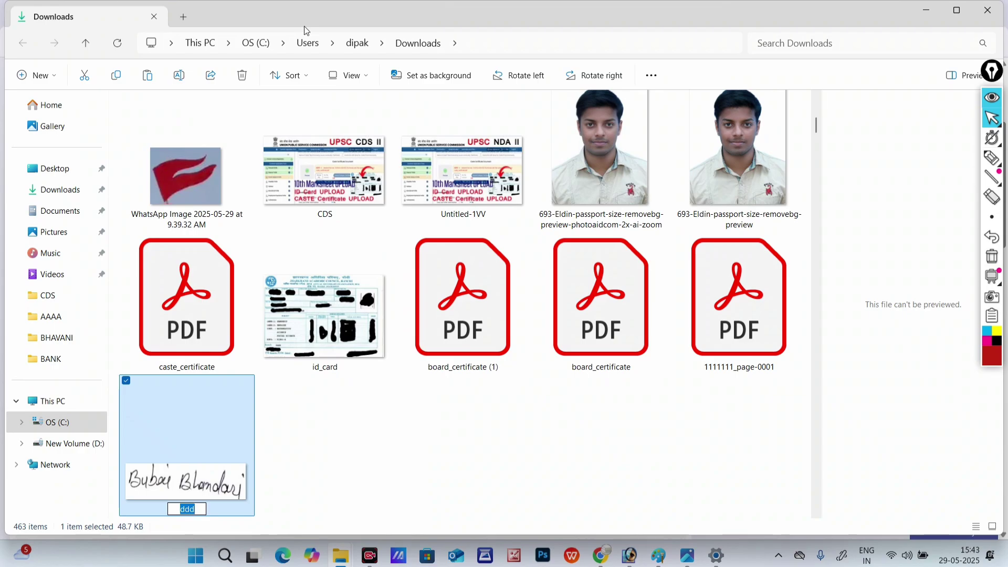
text(signature)
key(Return)
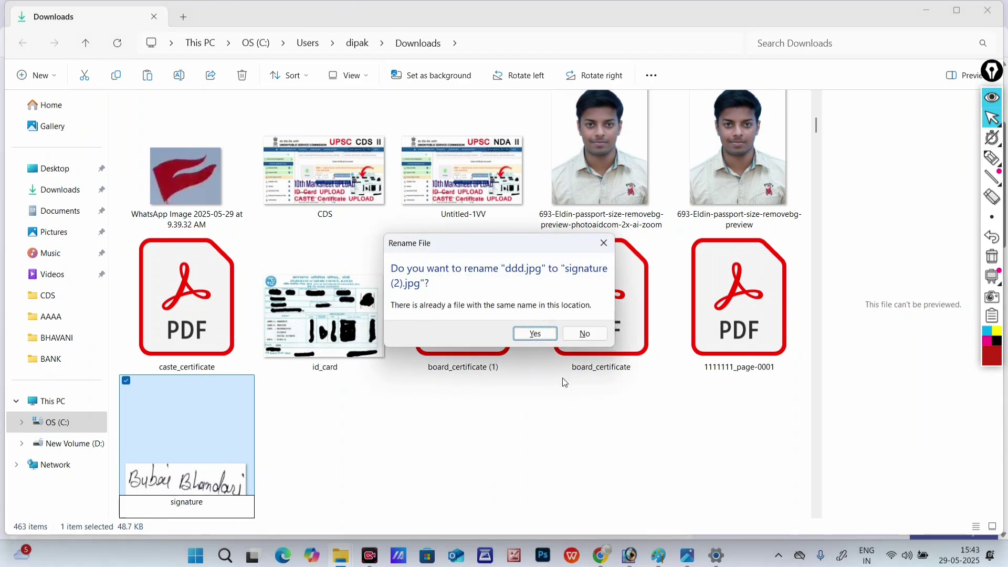
click(584, 333)
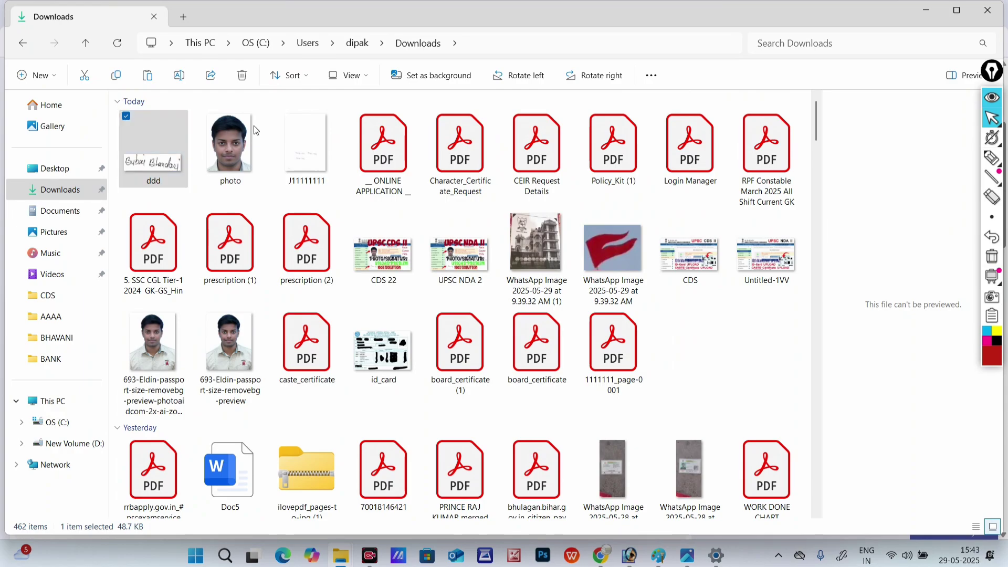
Rename the compressed ddd image in the Downloads folder as signature.
right_click(174, 167)
click(273, 24)
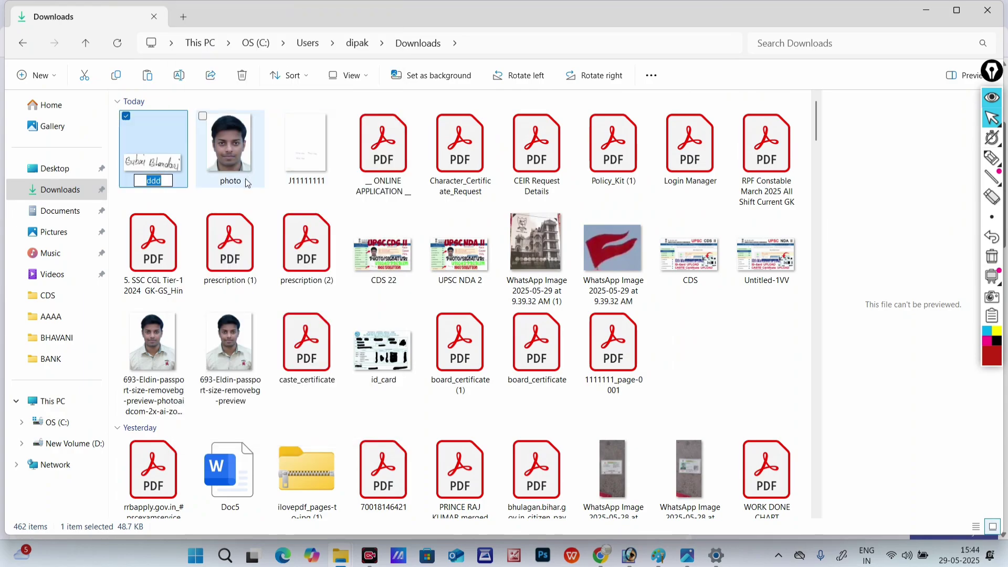
text(signature)
key(Return)
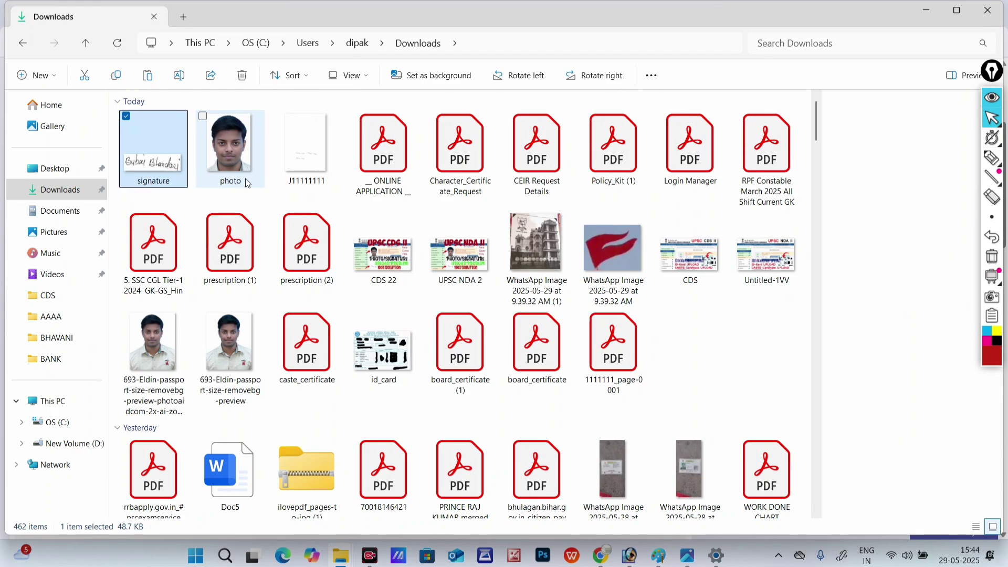
Return to the UPSC Photo & Signature page in the browser and accept the signature upload guidelines.
click(927, 13)
click(409, 13)
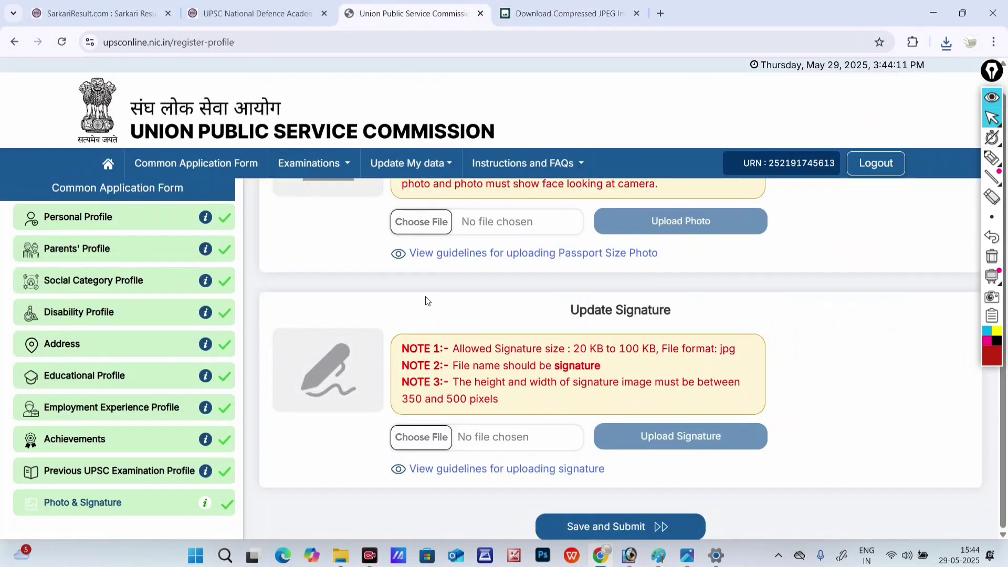
click(412, 468)
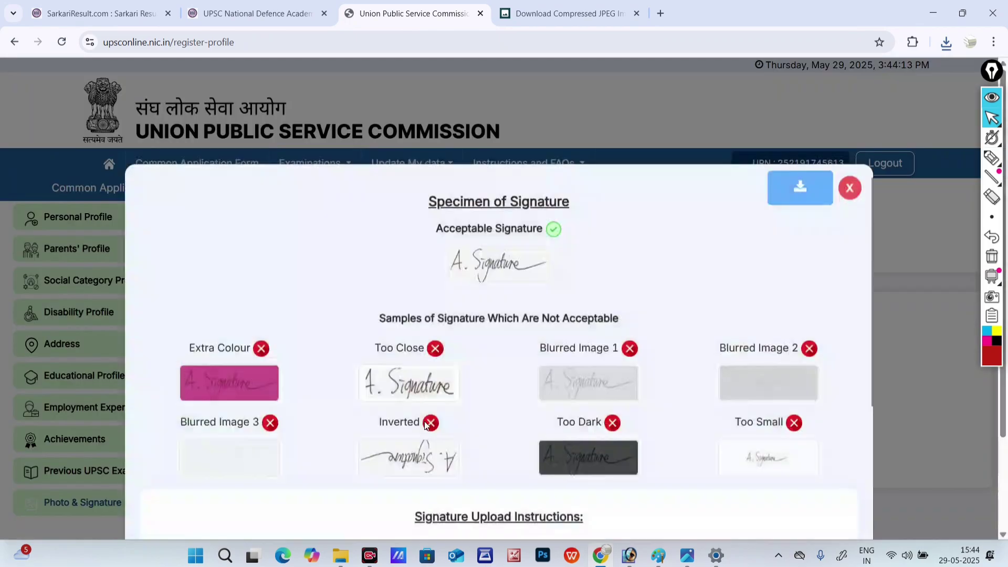
scroll(451, 425, down, 3)
click(473, 493)
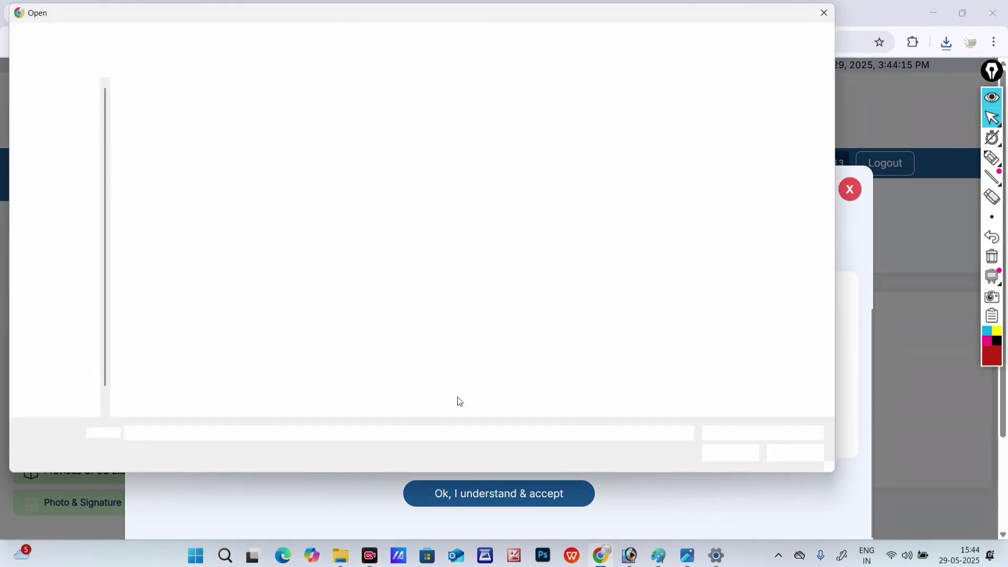
Choose the signature image from the Downloads folder and accept its preview.
click(23, 177)
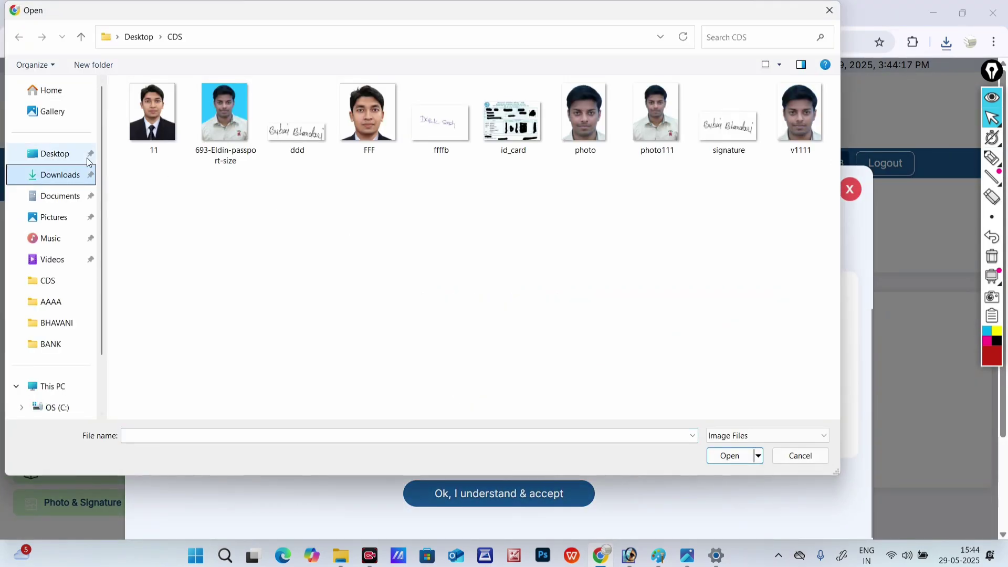
click(147, 126)
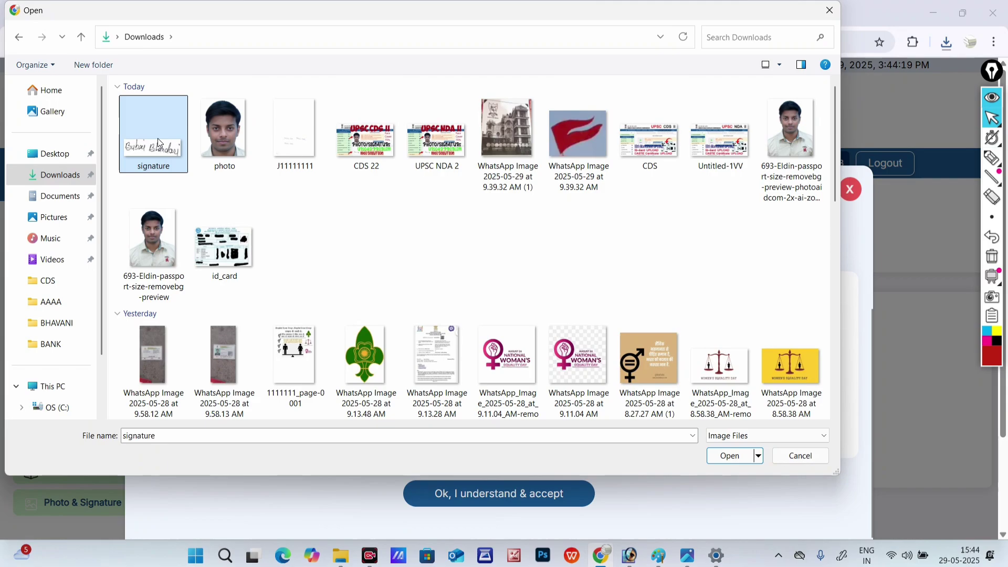
click(741, 456)
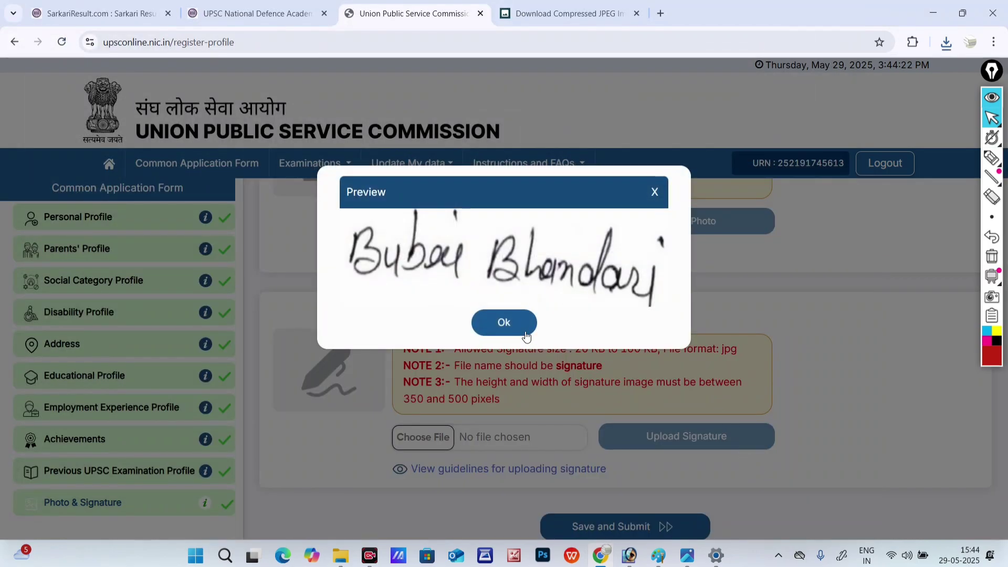
click(509, 324)
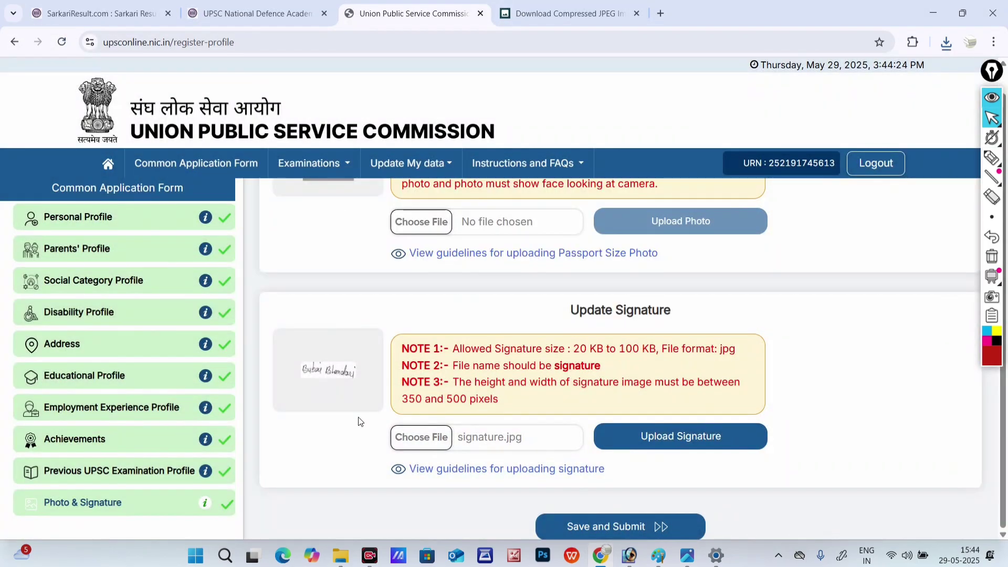
Upload the chosen signature to the application and confirm the upload.
click(698, 435)
click(481, 359)
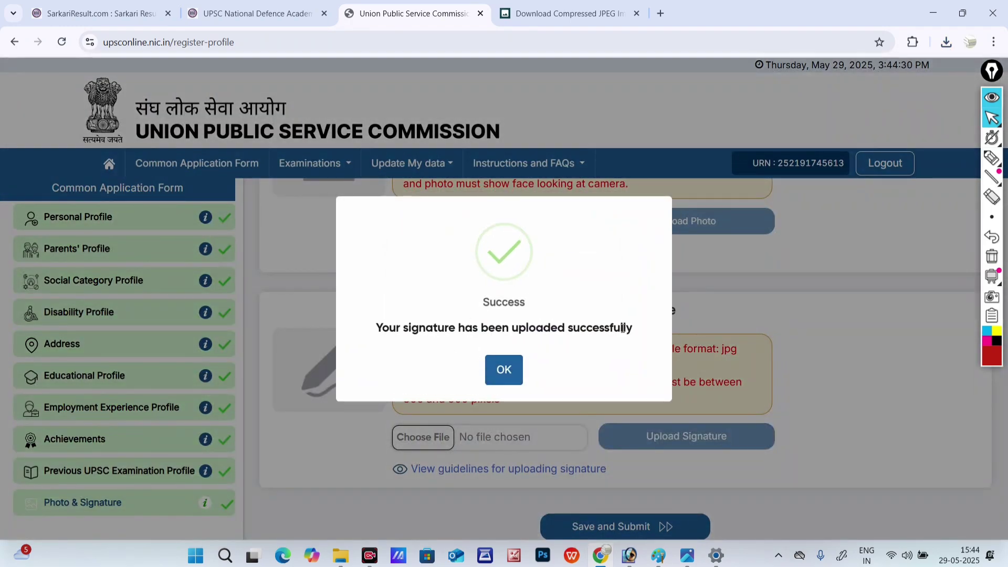
click(503, 370)
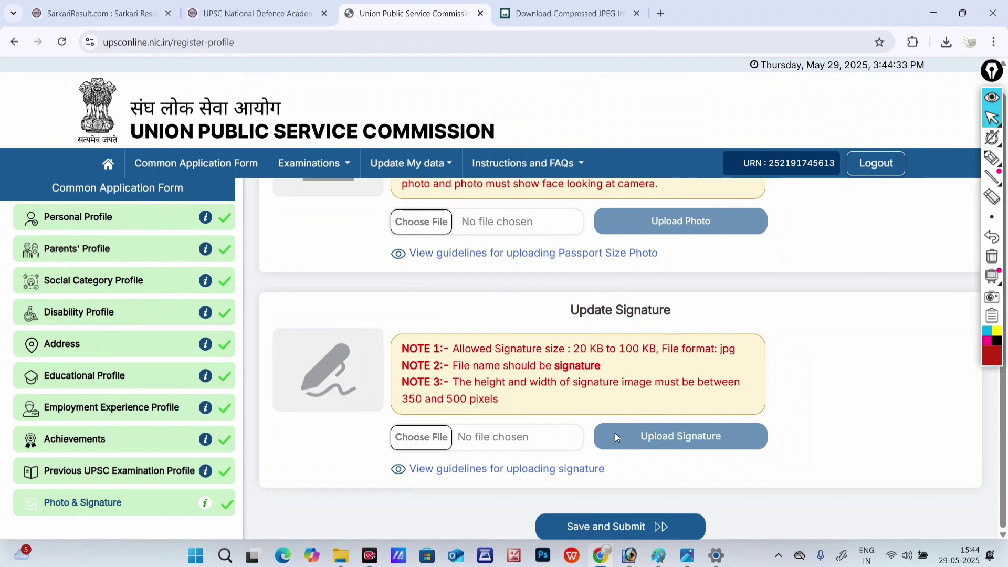
Preview the uploaded signature and the uploaded passport size photo to check how both appear in the application.
scroll(488, 392, up, 3)
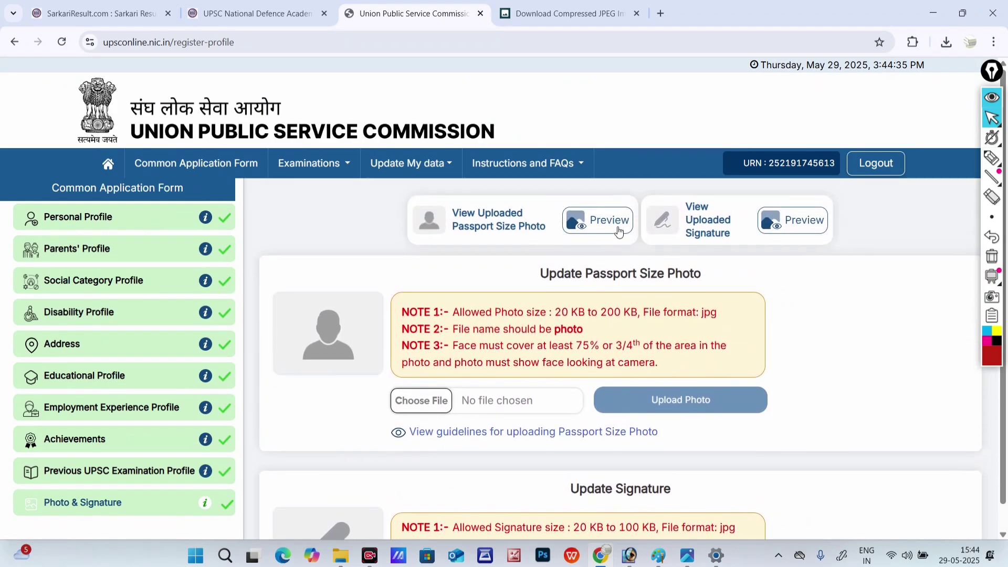
click(811, 224)
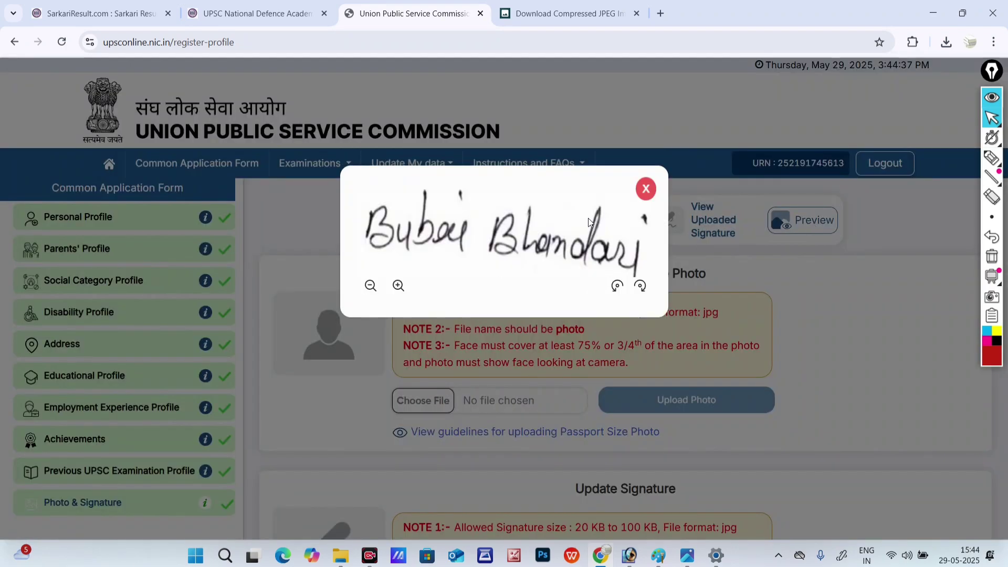
click(644, 190)
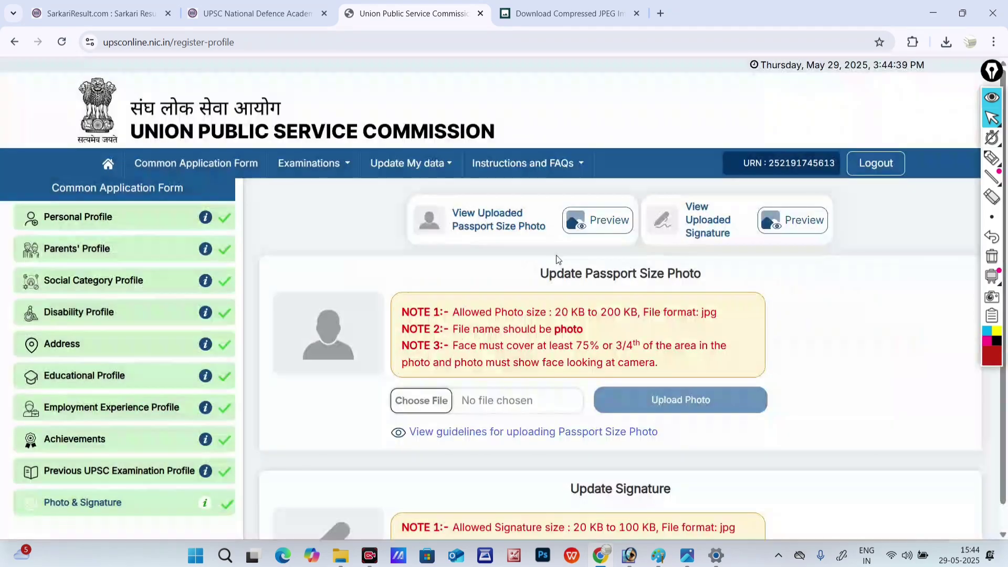
click(602, 225)
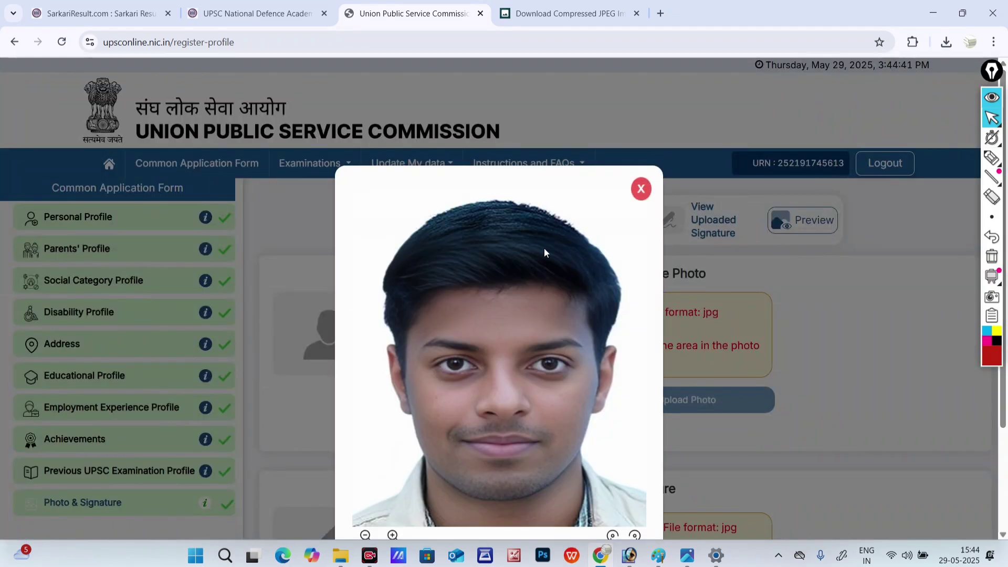
scroll(577, 210, down, 3)
scroll(646, 200, up, 3)
click(641, 190)
scroll(798, 341, down, 3)
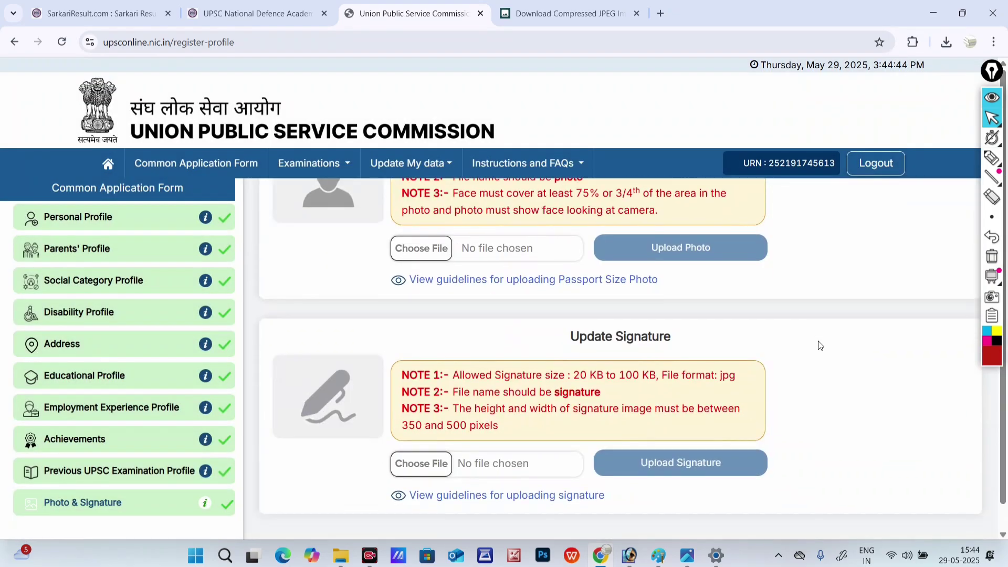